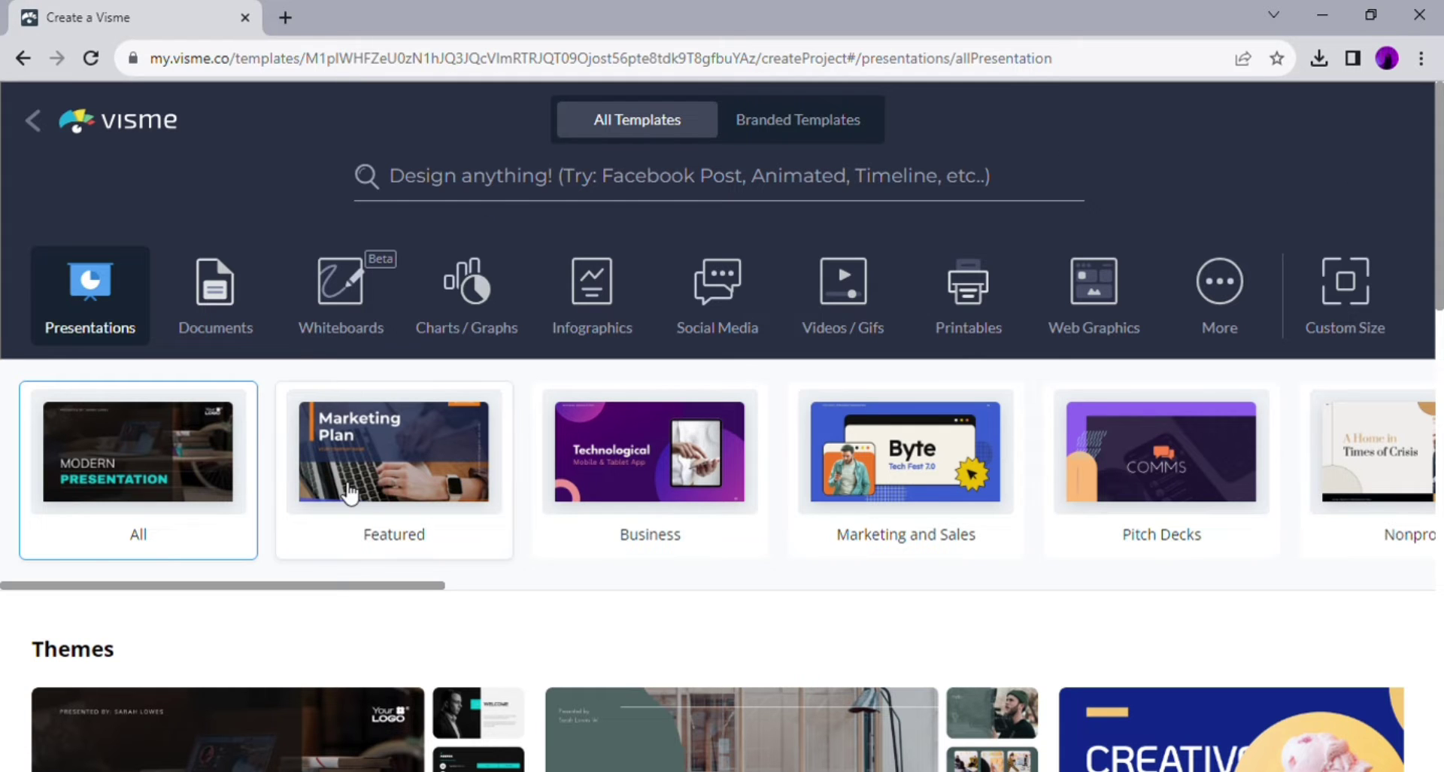
# Step: Look at the branded templates collection, then browse the full template gallery
pyautogui.click(865, 134)
pyautogui.click(636, 125)
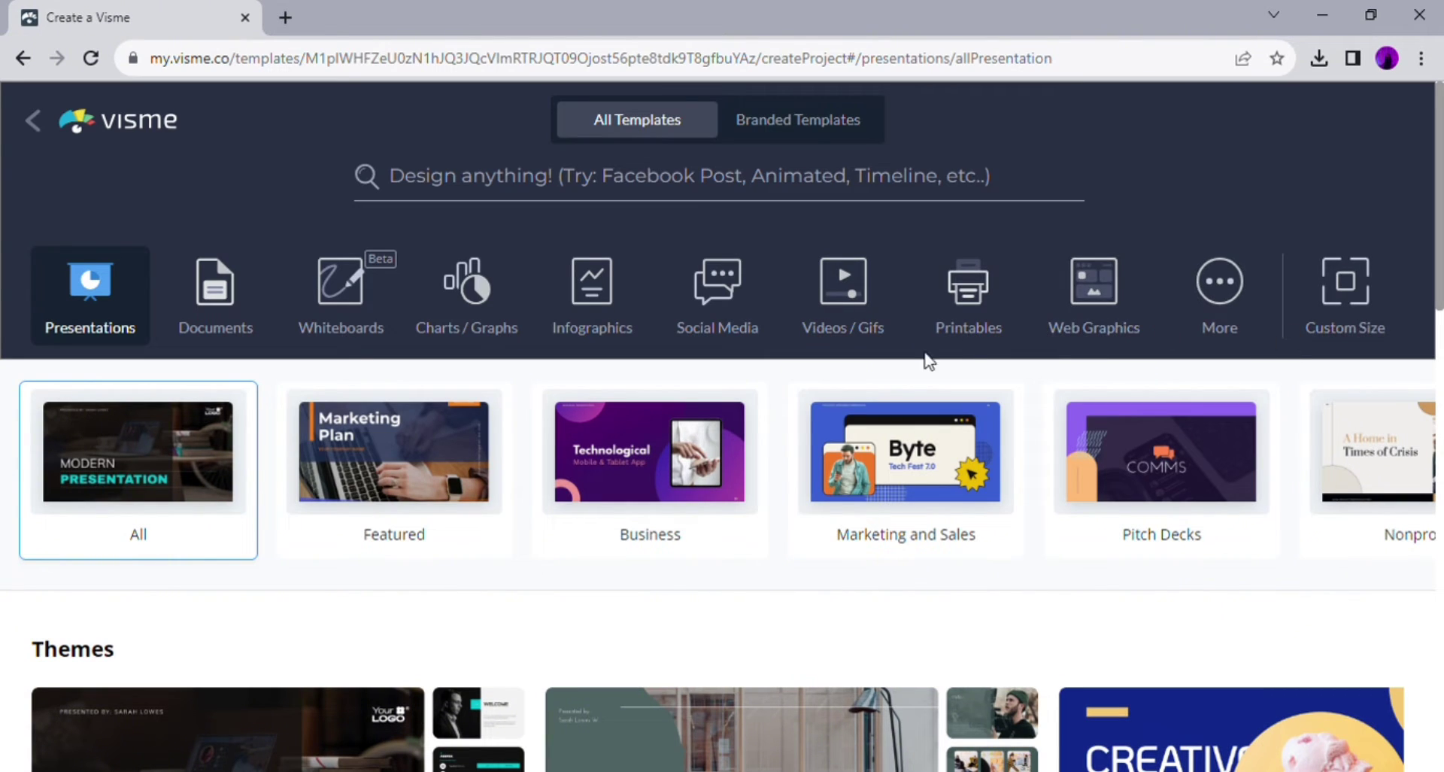
pyautogui.scroll(-20, 764, 567)
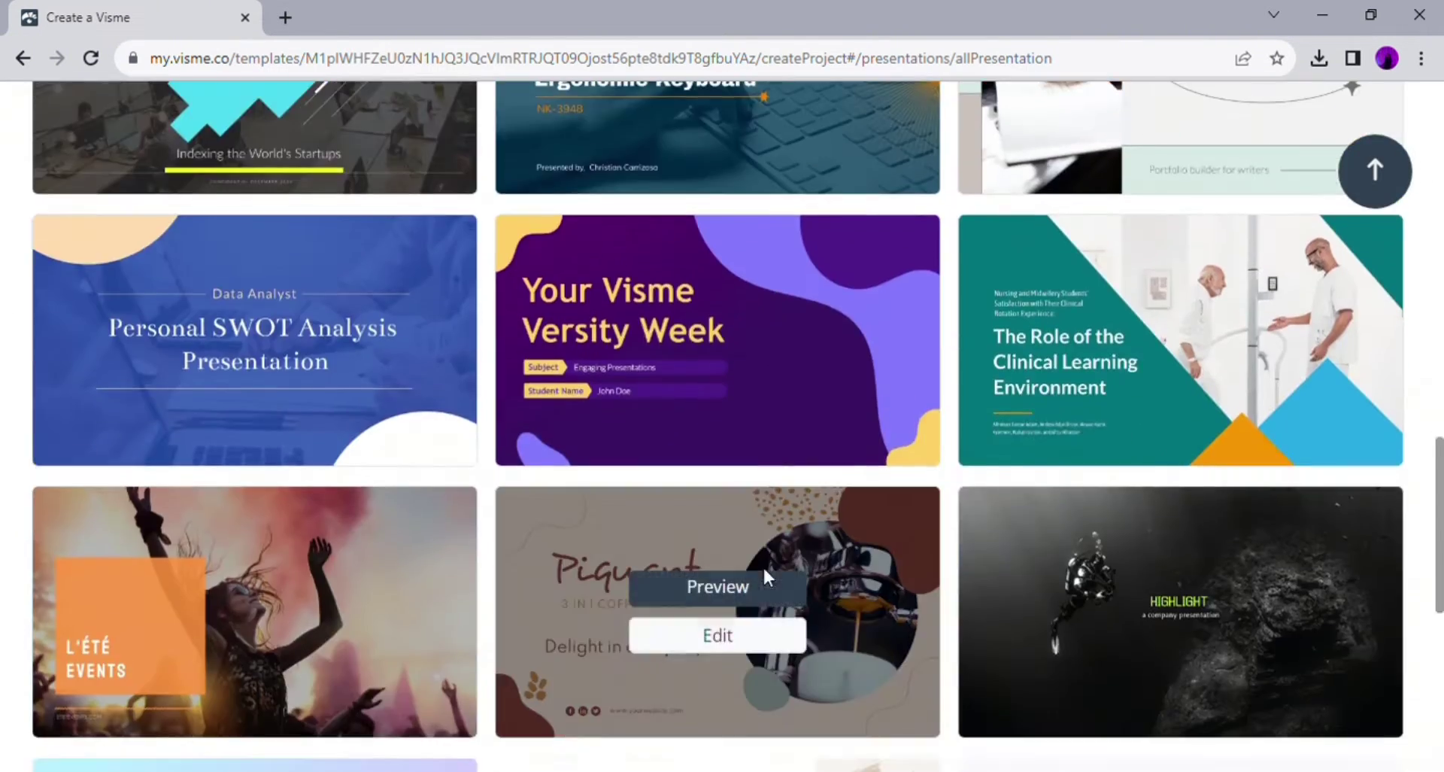
pyautogui.scroll(-10, 1083, 484)
pyautogui.scroll(-5, 1235, 487)
pyautogui.scroll(-15, 1235, 489)
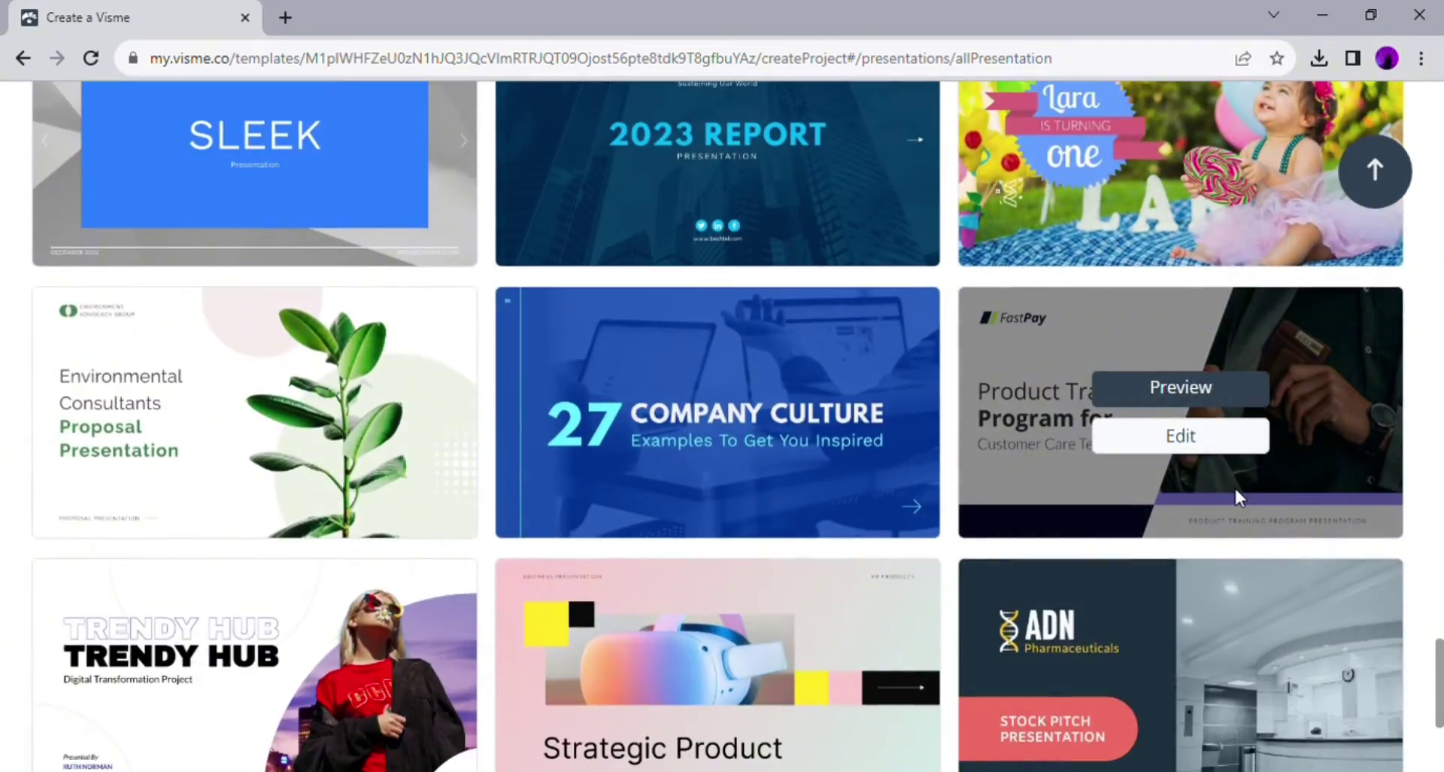
pyautogui.scroll(15, 1235, 490)
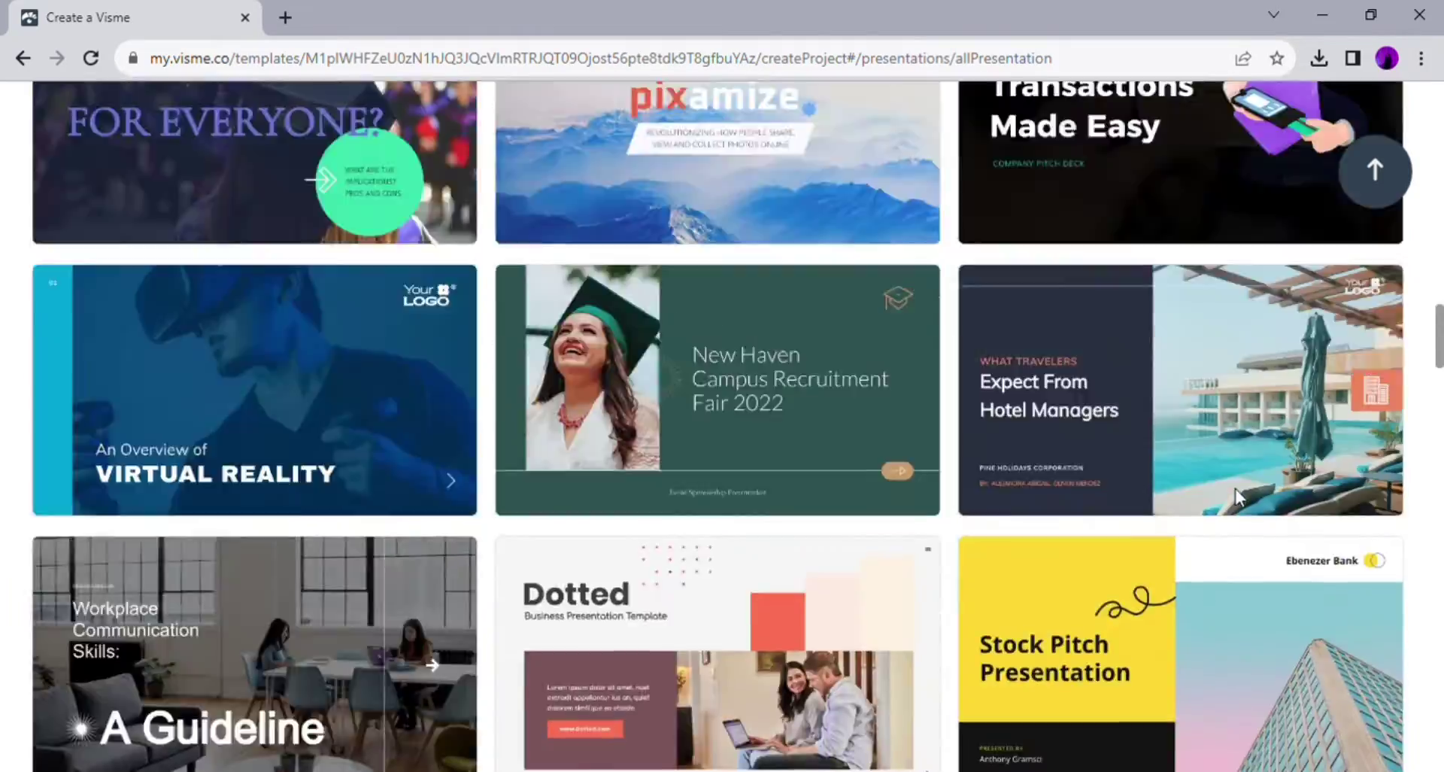
pyautogui.scroll(15, 1234, 485)
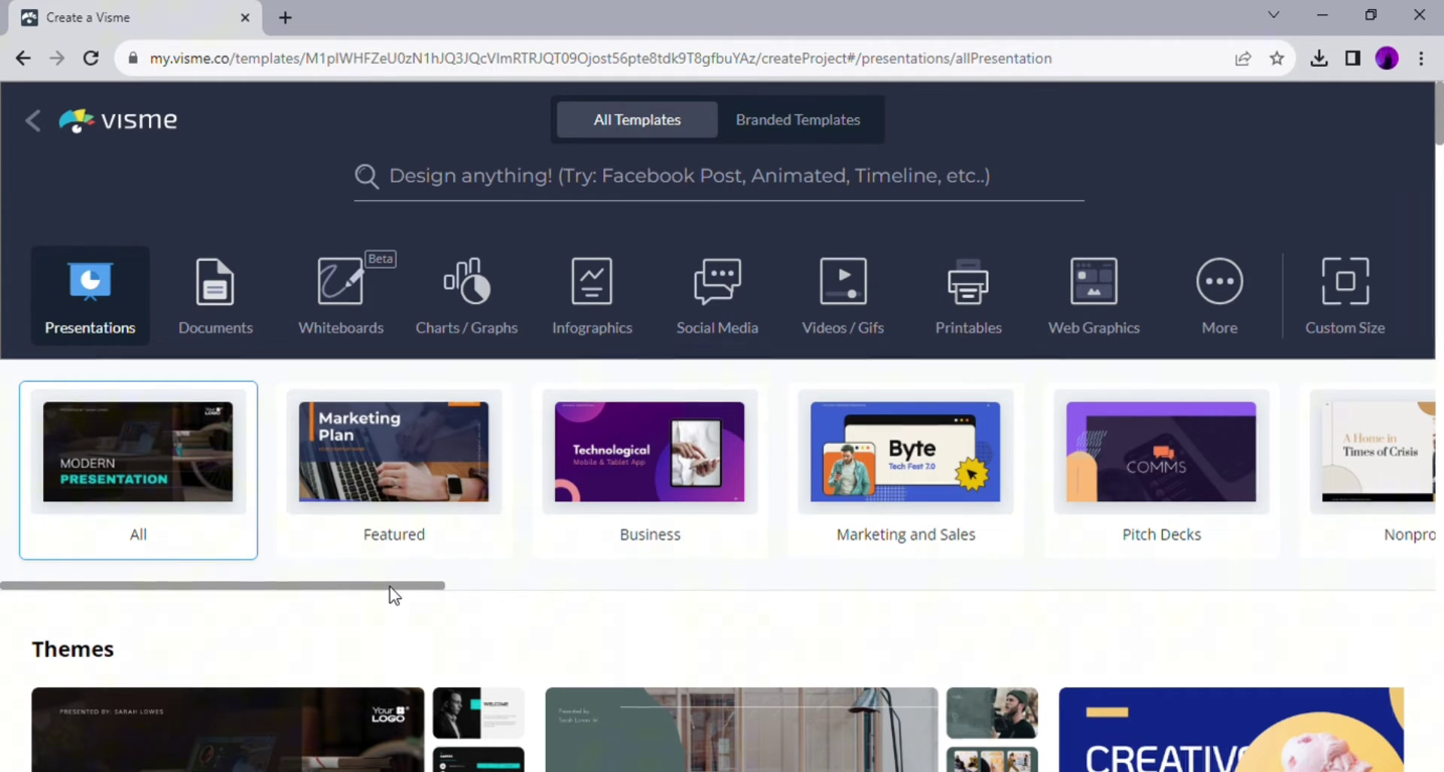
# Step: Scroll the category carousel to its end and open the template search category list
pyautogui.moveTo(391, 588); pyautogui.dragTo(540, 590)
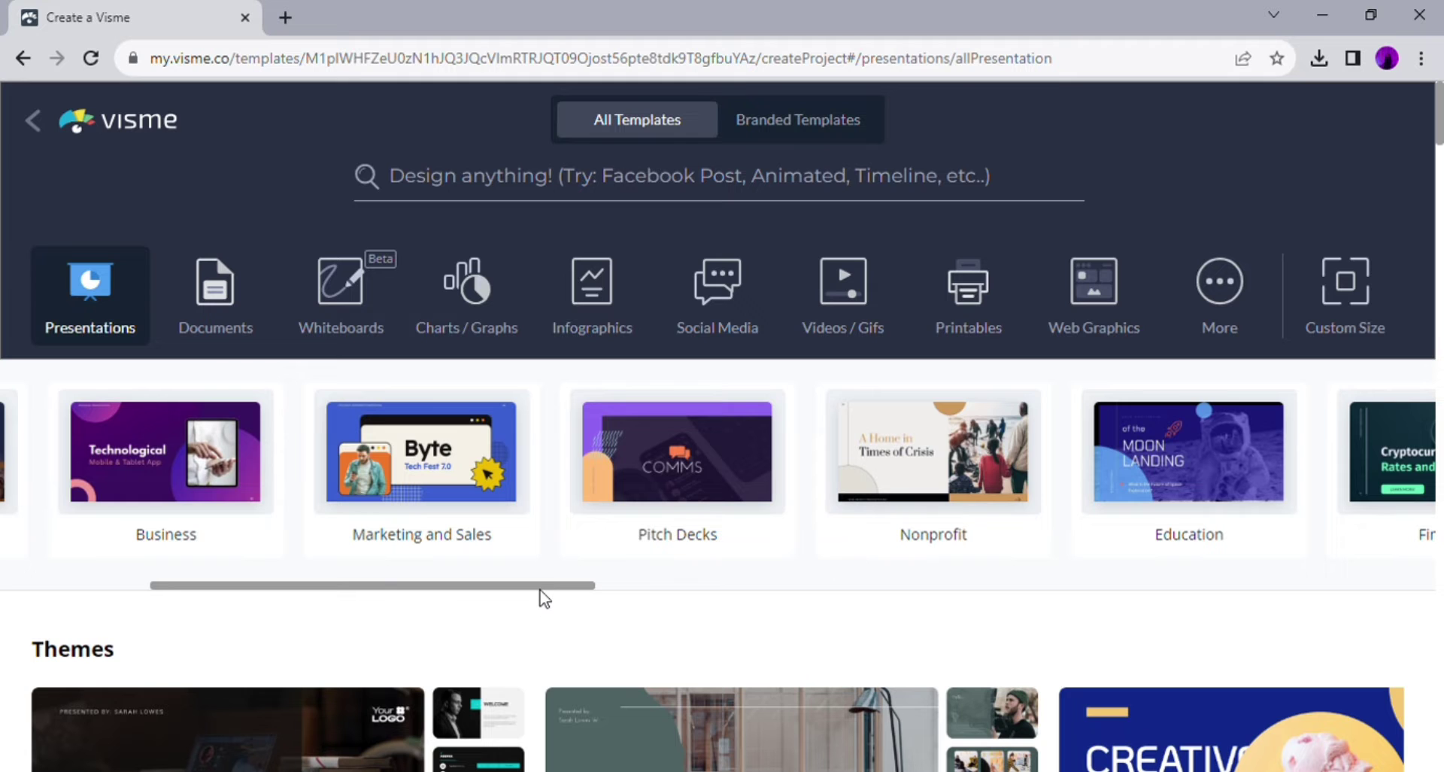
pyautogui.moveTo(540, 591); pyautogui.dragTo(1025, 629)
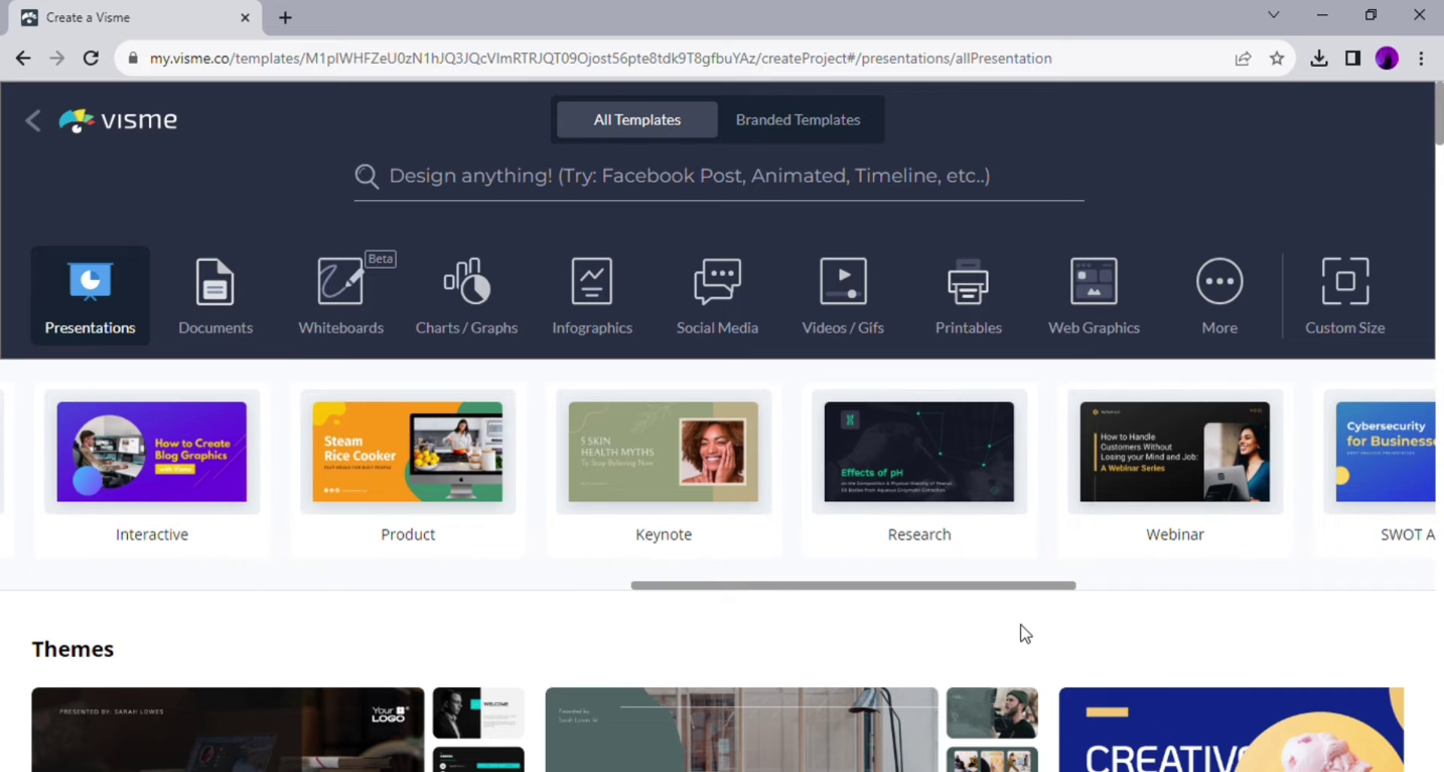
pyautogui.click(568, 180)
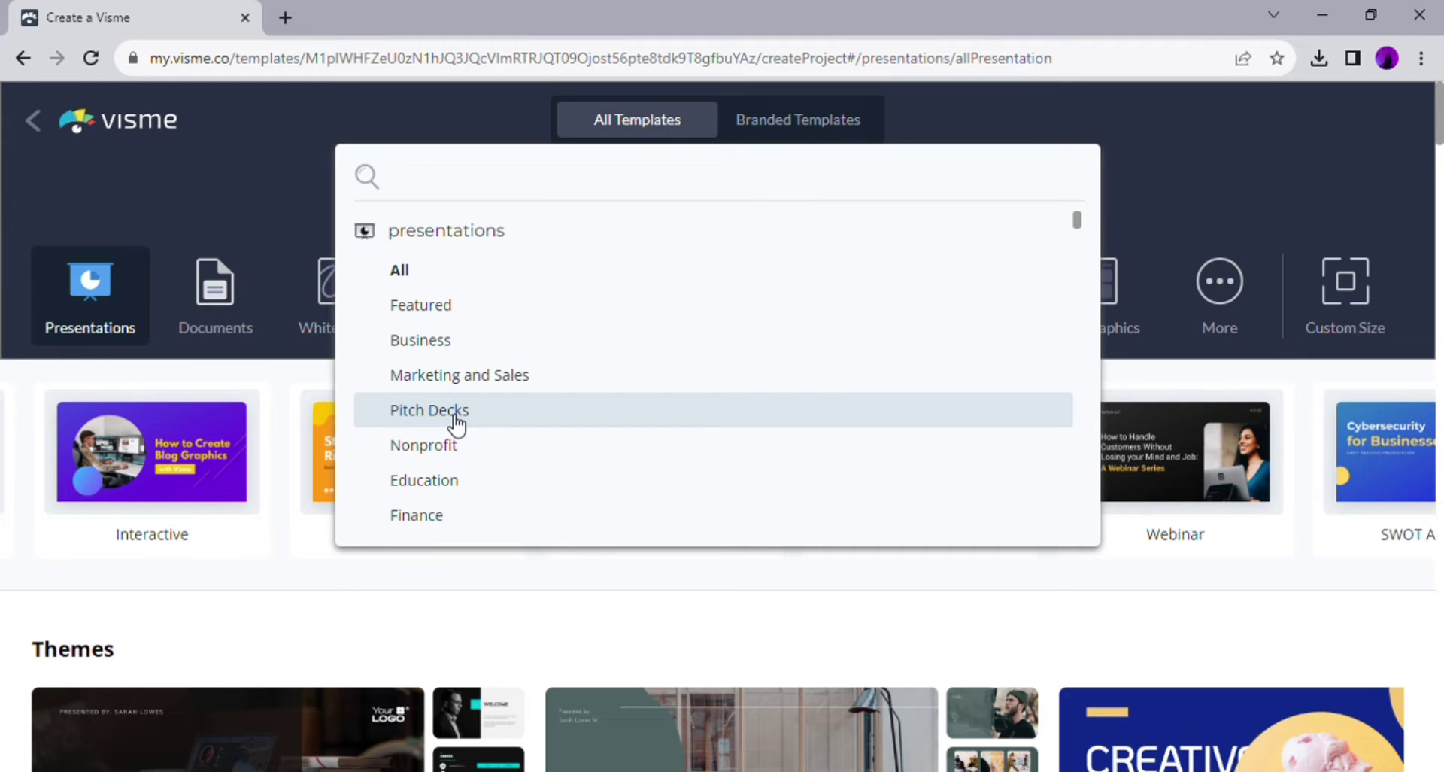
# Step: Filter the templates to Education and scroll down to the Philosophy template
pyautogui.click(443, 487)
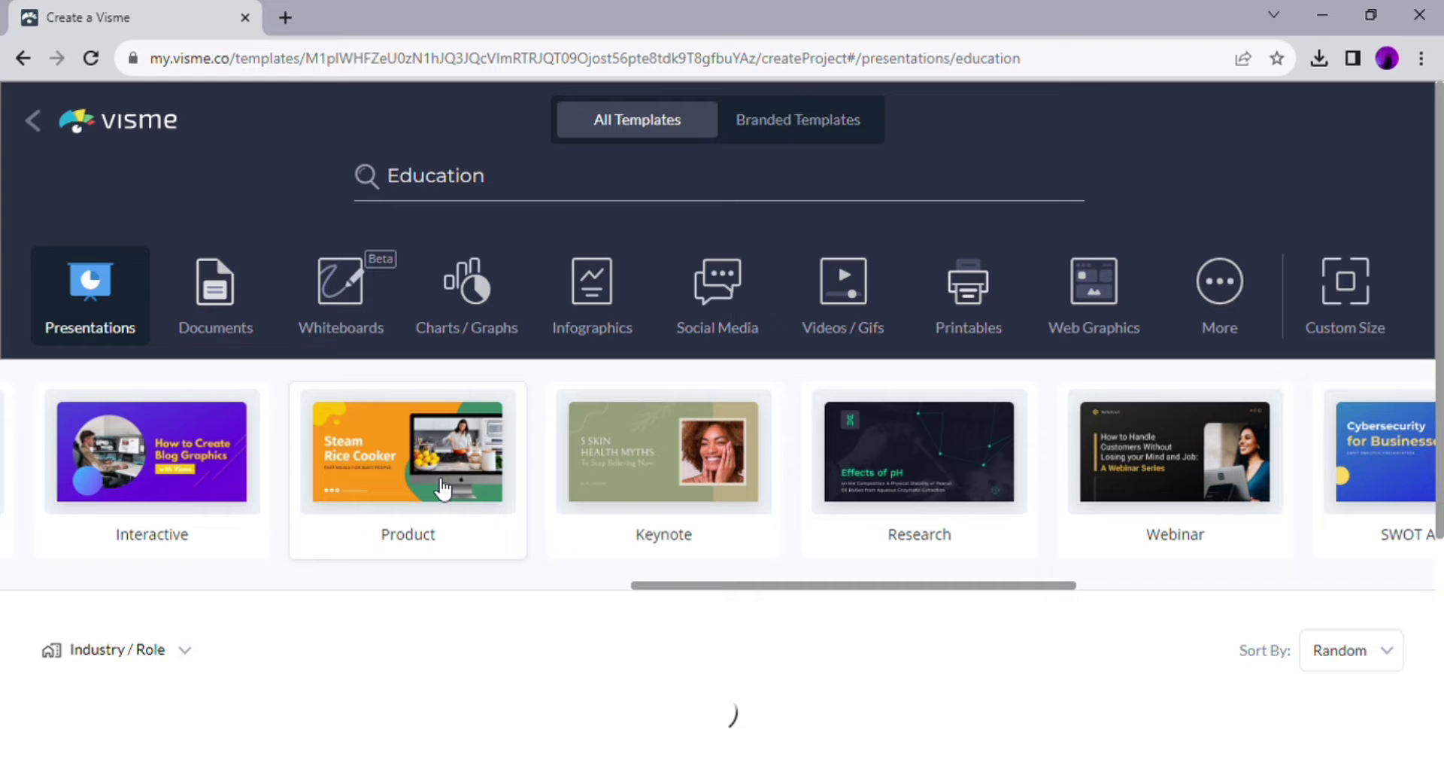
pyautogui.scroll(-3, 833, 666)
pyautogui.scroll(-4, 1057, 540)
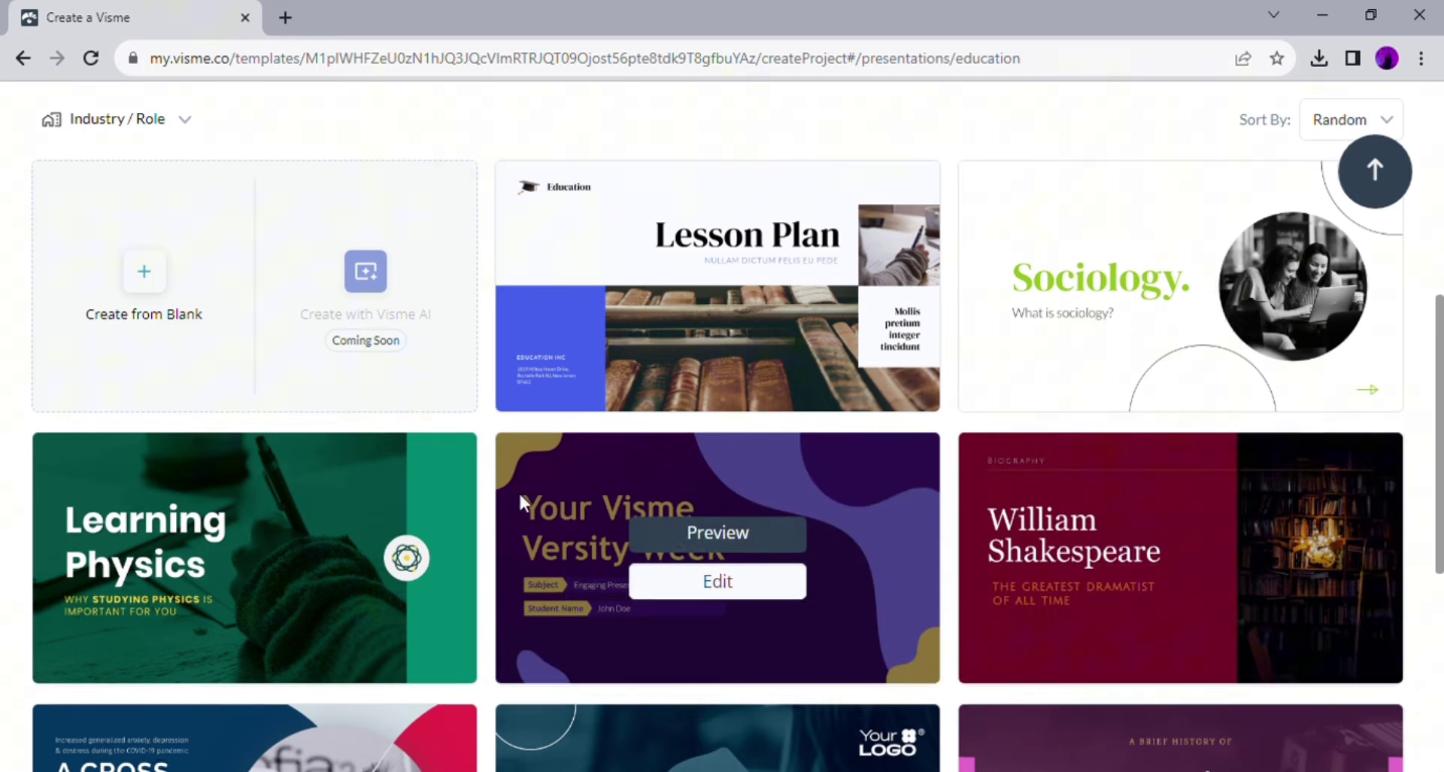
pyautogui.scroll(-4, 340, 491)
pyautogui.scroll(-2, 340, 490)
pyautogui.scroll(-5, 340, 491)
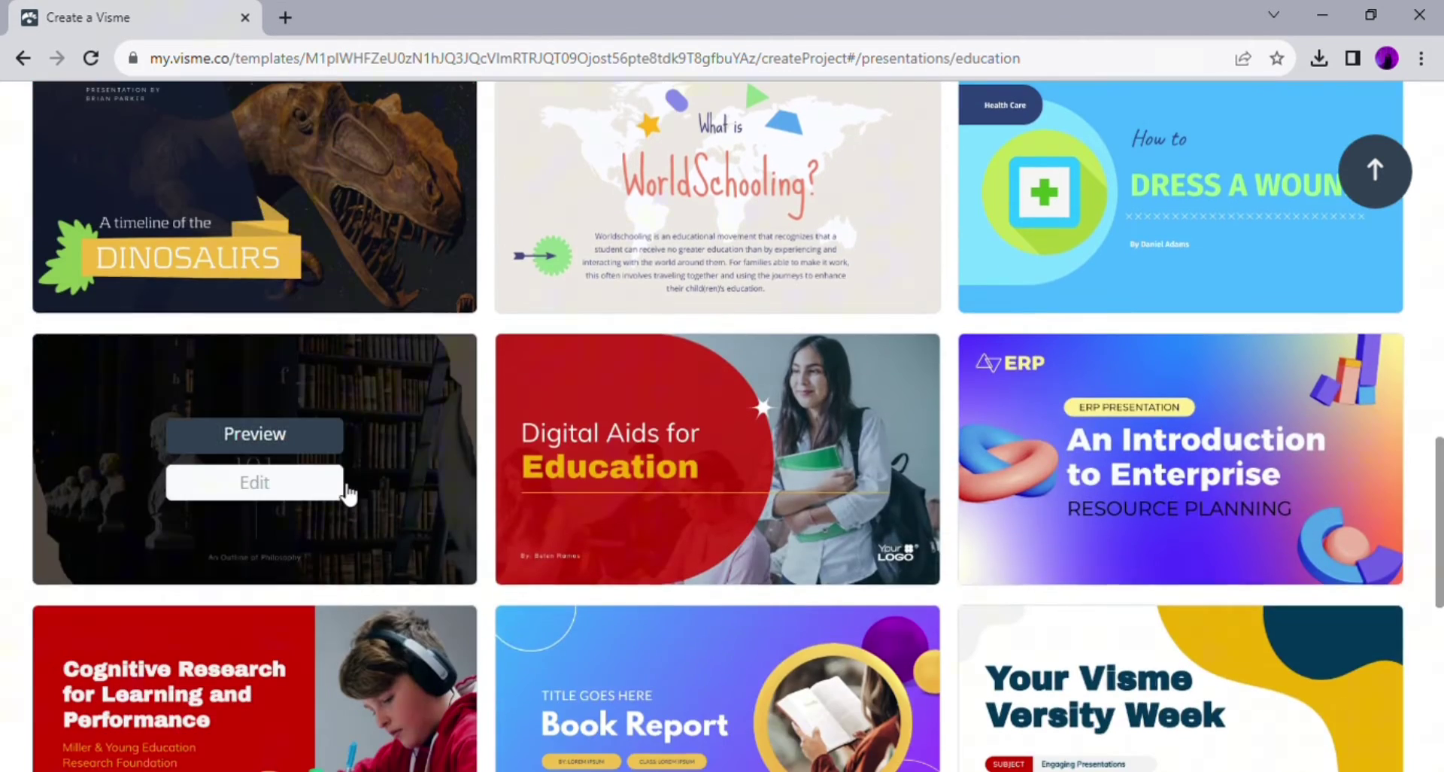
# Step: Preview the Philosophy template's slides and start a new presentation from it
pyautogui.click(346, 488)
pyautogui.click(877, 623)
pyautogui.click(892, 631)
pyautogui.click(1136, 304)
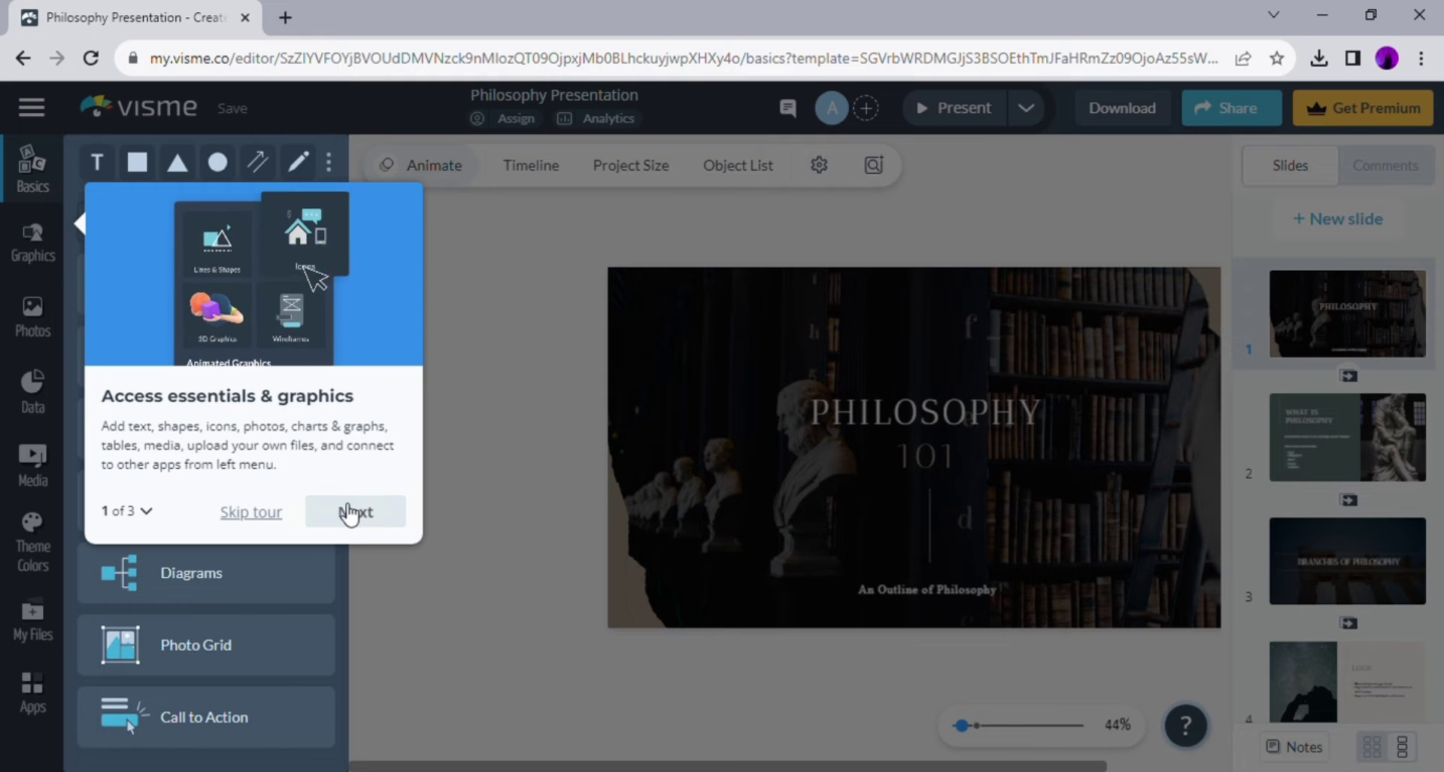
# Step: Advance through both onboarding tour steps and close the final one
pyautogui.click(352, 511)
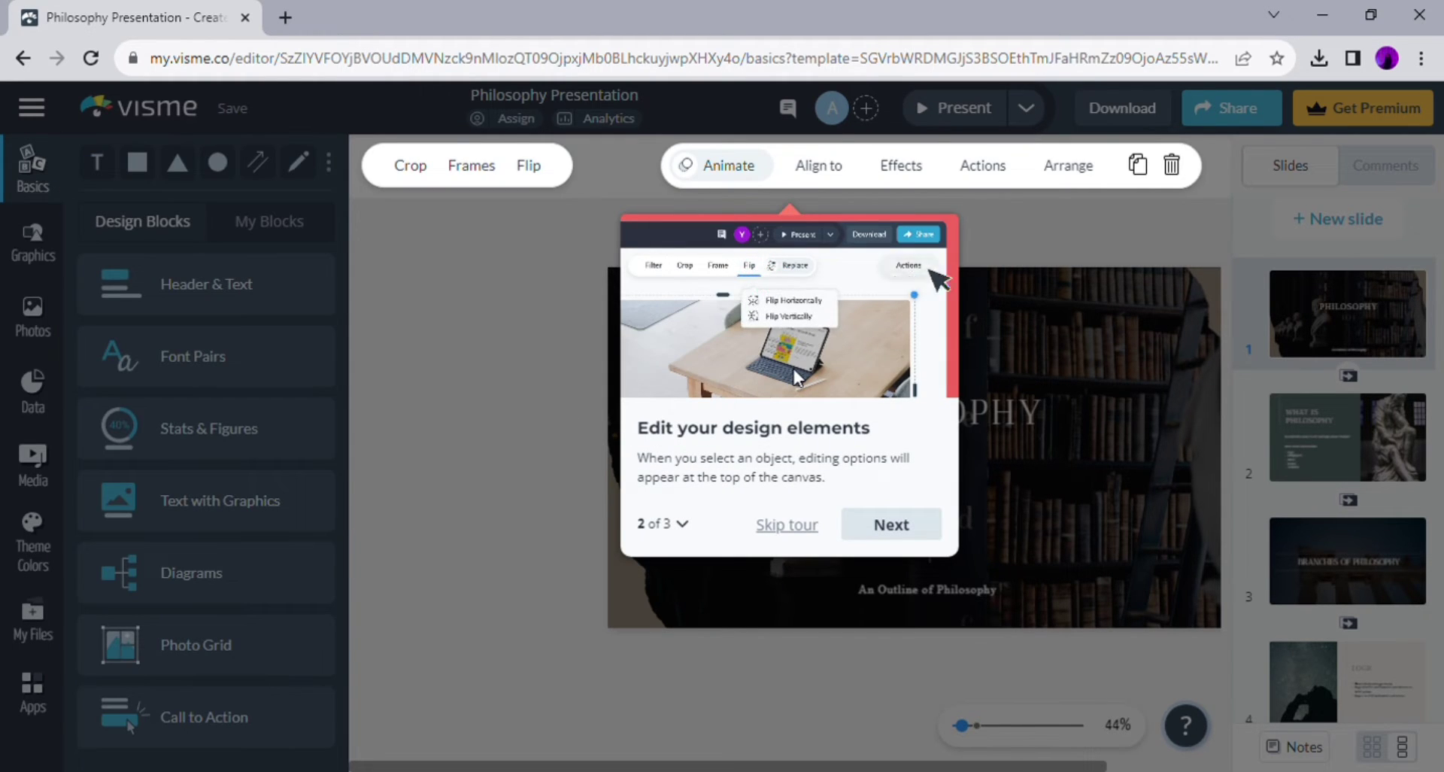
pyautogui.click(895, 530)
pyautogui.click(1352, 471)
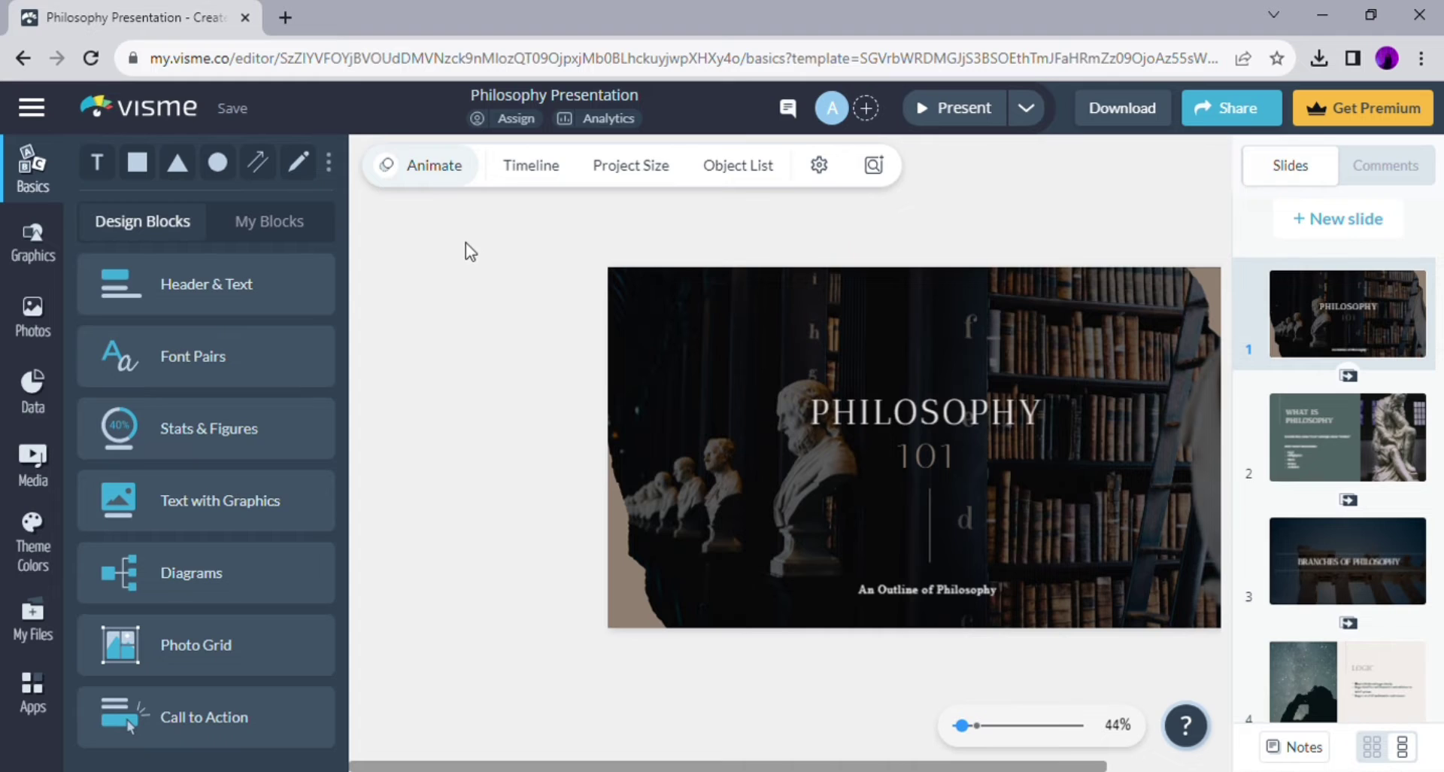
# Step: Retype the title as 'The History of make up', undo a stray move, and select the subtitle word
pyautogui.click(925, 412)
pyautogui.write('The ')
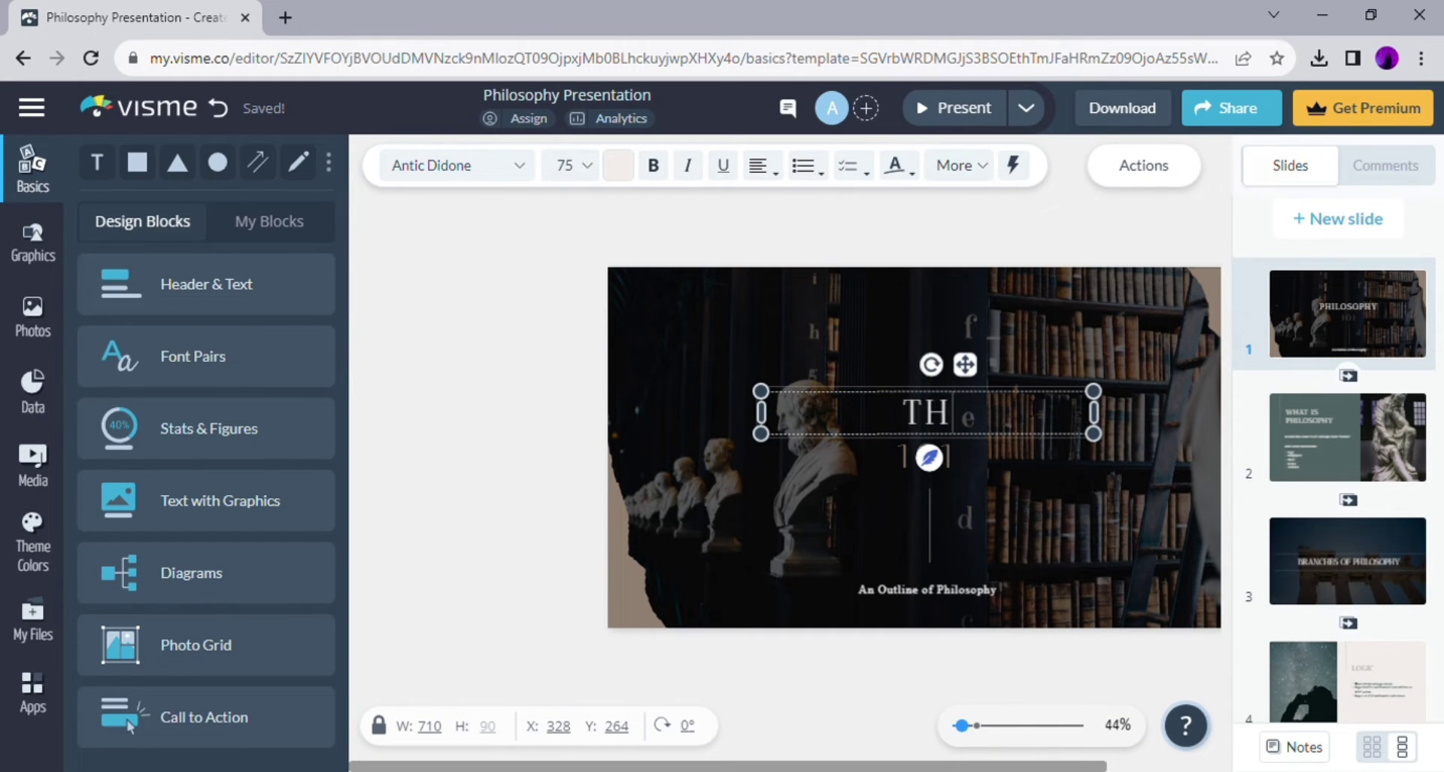
pyautogui.write('History o')
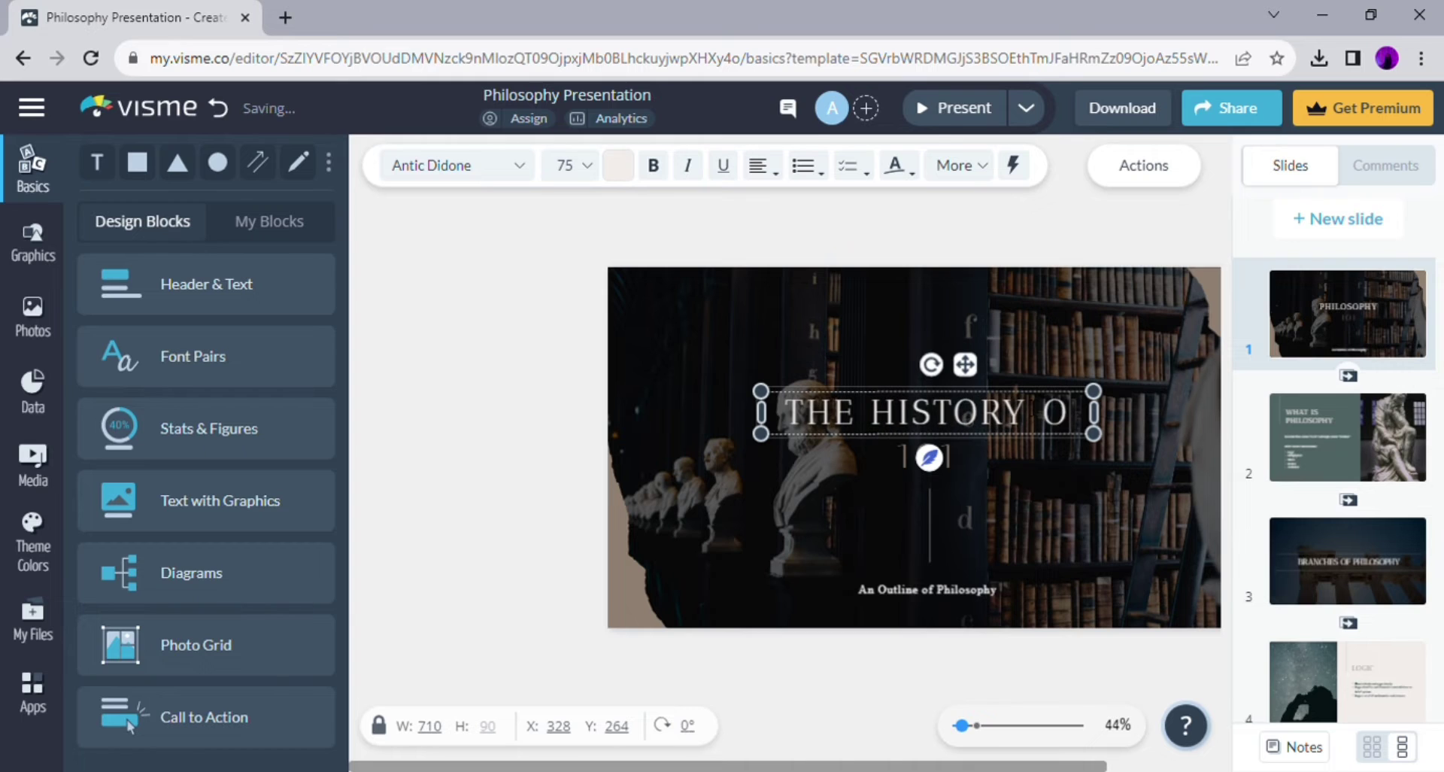
pyautogui.write('f make up')
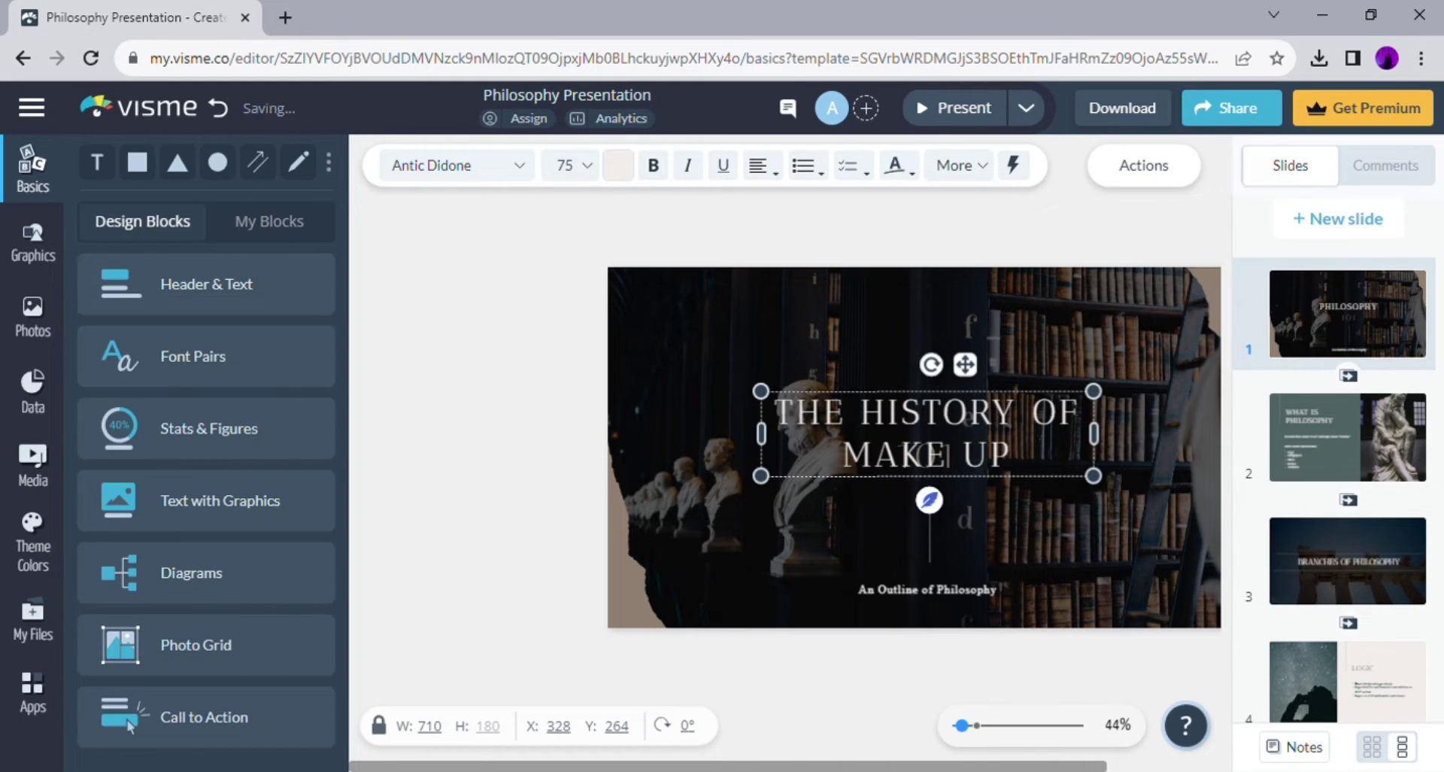
pyautogui.moveTo(1105, 442); pyautogui.dragTo(1159, 421)
pyautogui.moveTo(933, 461); pyautogui.dragTo(929, 410)
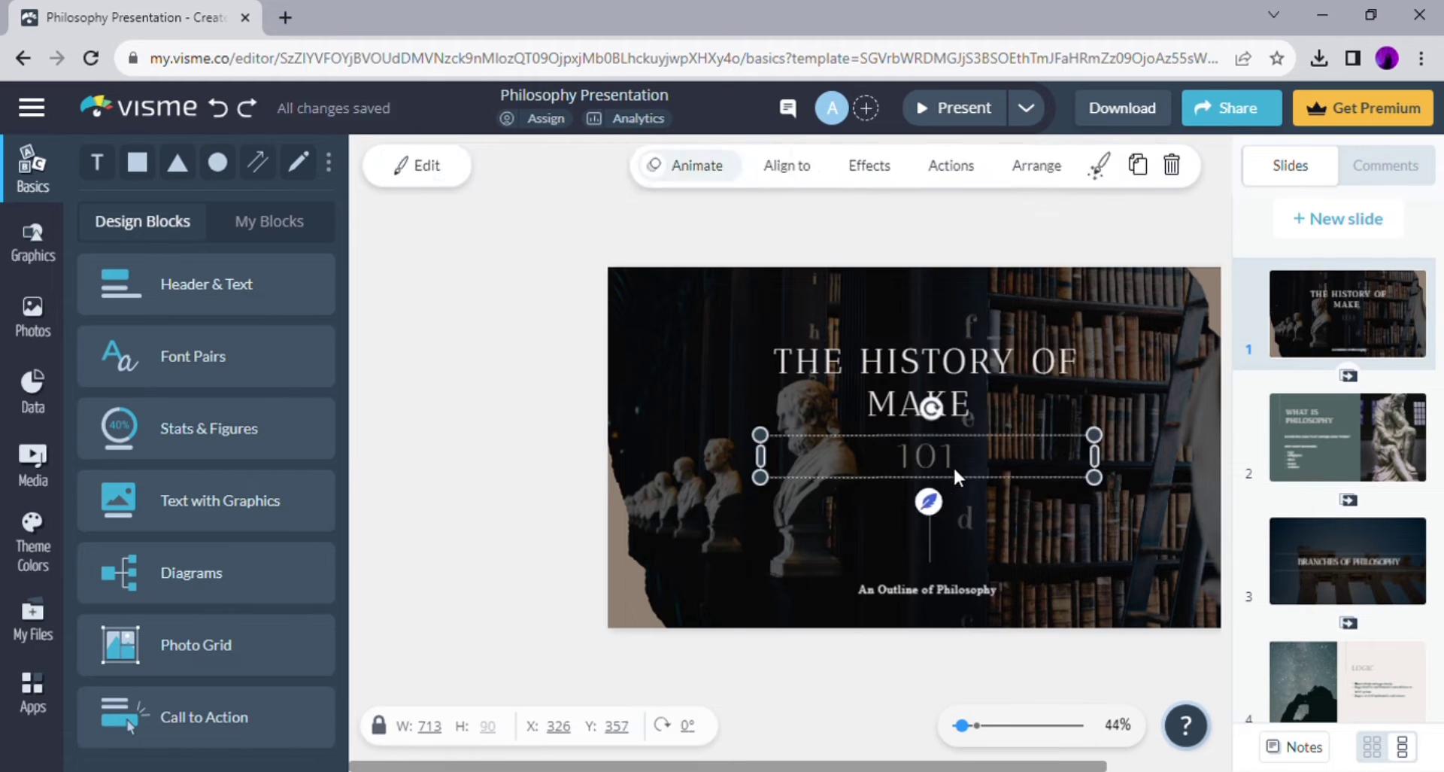
pyautogui.hotkey('ctrl', 'z')
pyautogui.doubleClick(967, 589)
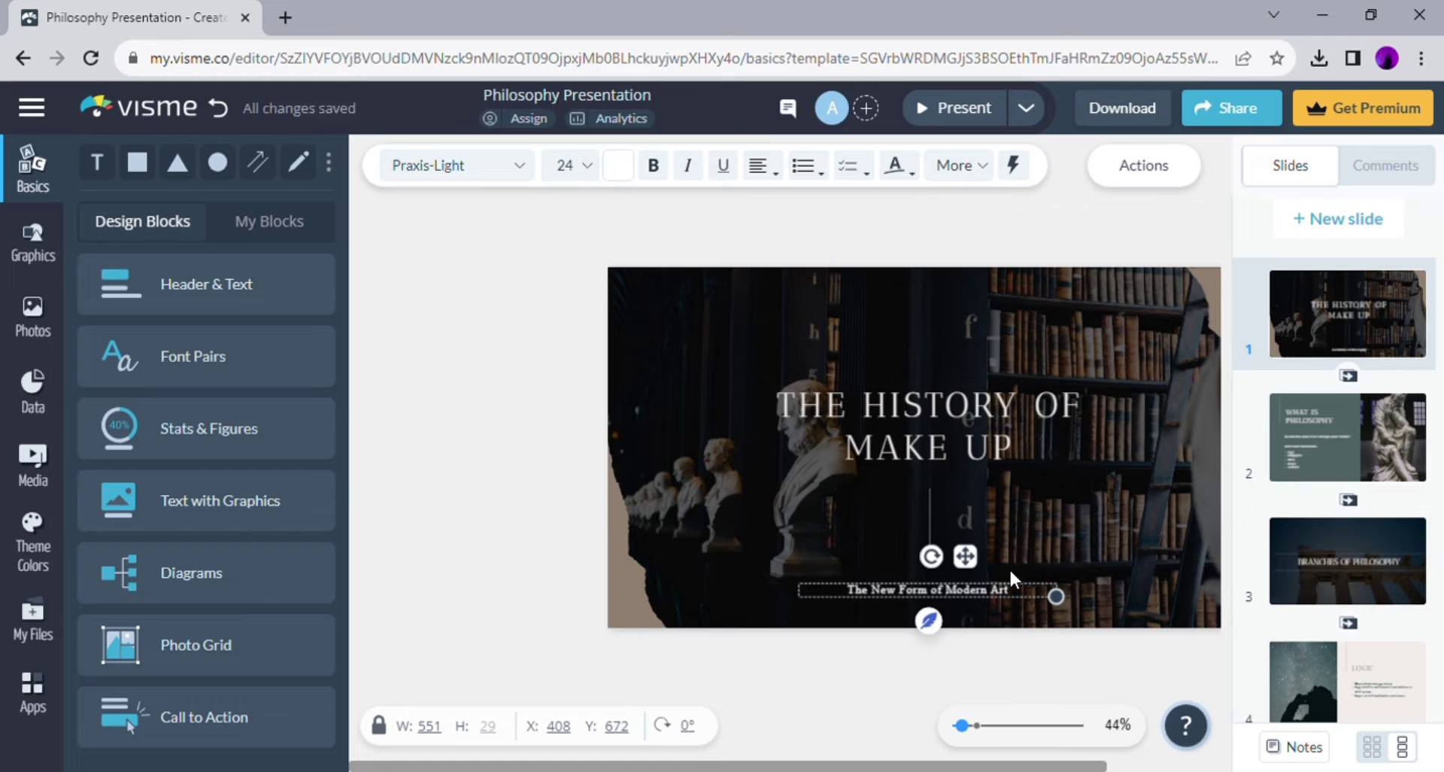
# Step: Apply the muted grey, pink and cream theme colour palette to the slides
pyautogui.click(32, 542)
pyautogui.scroll(-5, 271, 572)
pyautogui.click(269, 570)
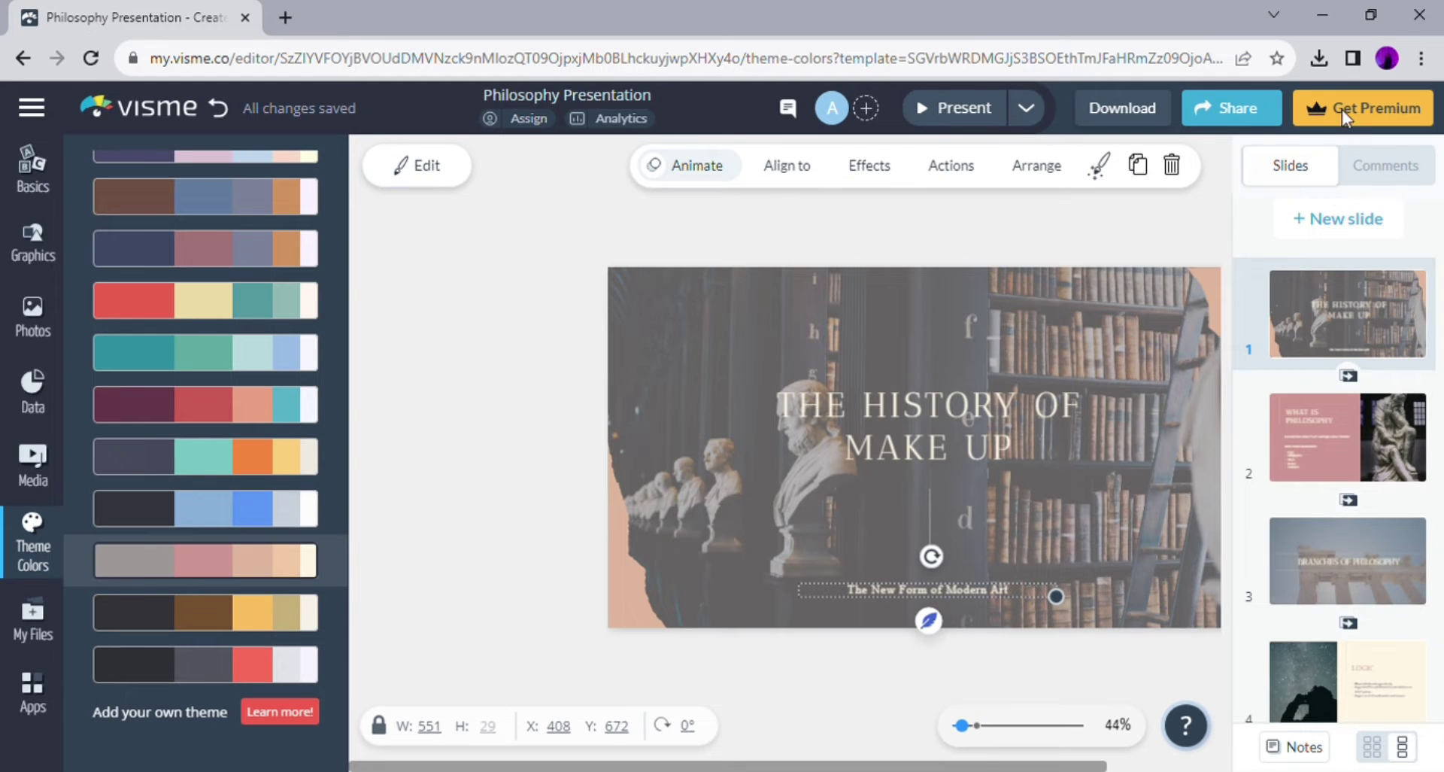
# Step: Select the title slide's background photo and bring up its replacement options
pyautogui.click(33, 169)
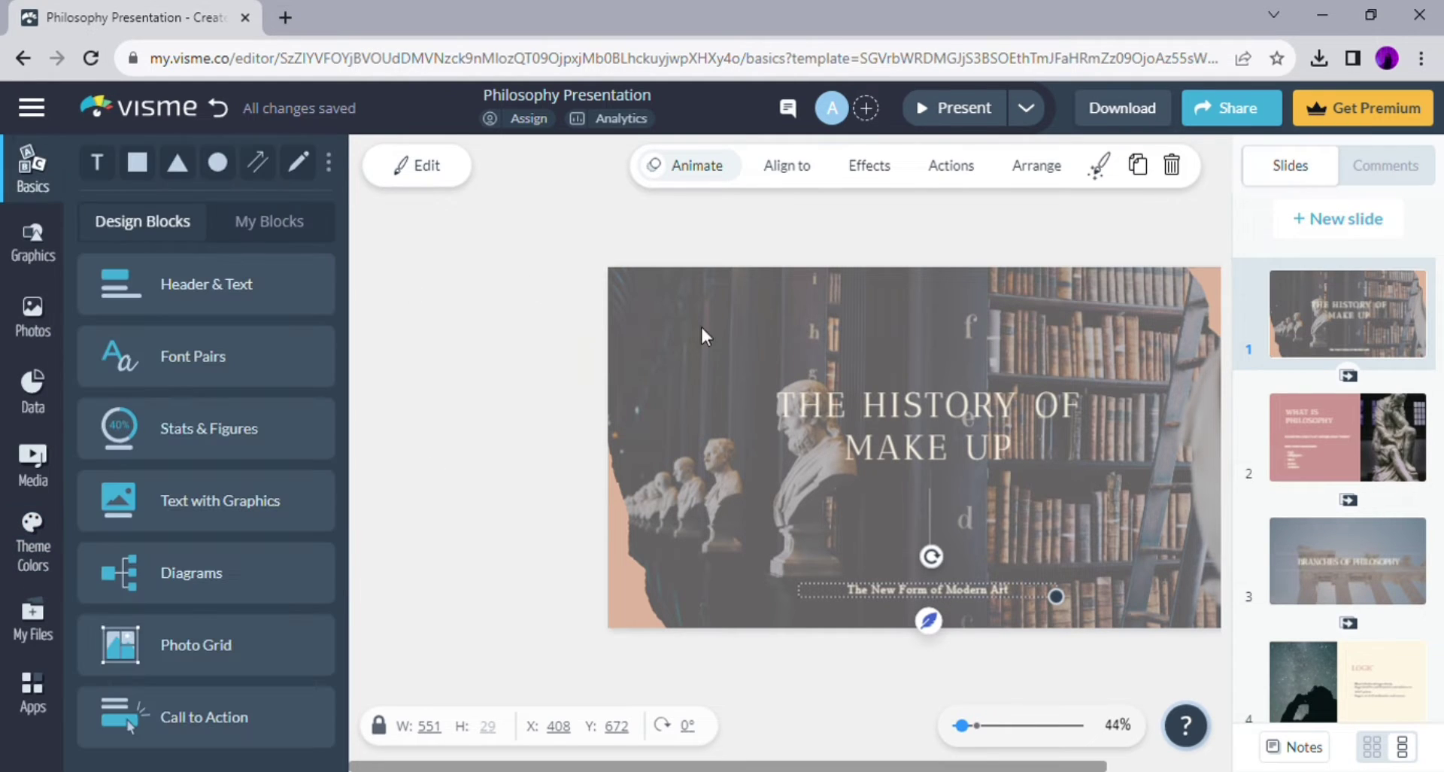
pyautogui.click(702, 329)
pyautogui.click(470, 164)
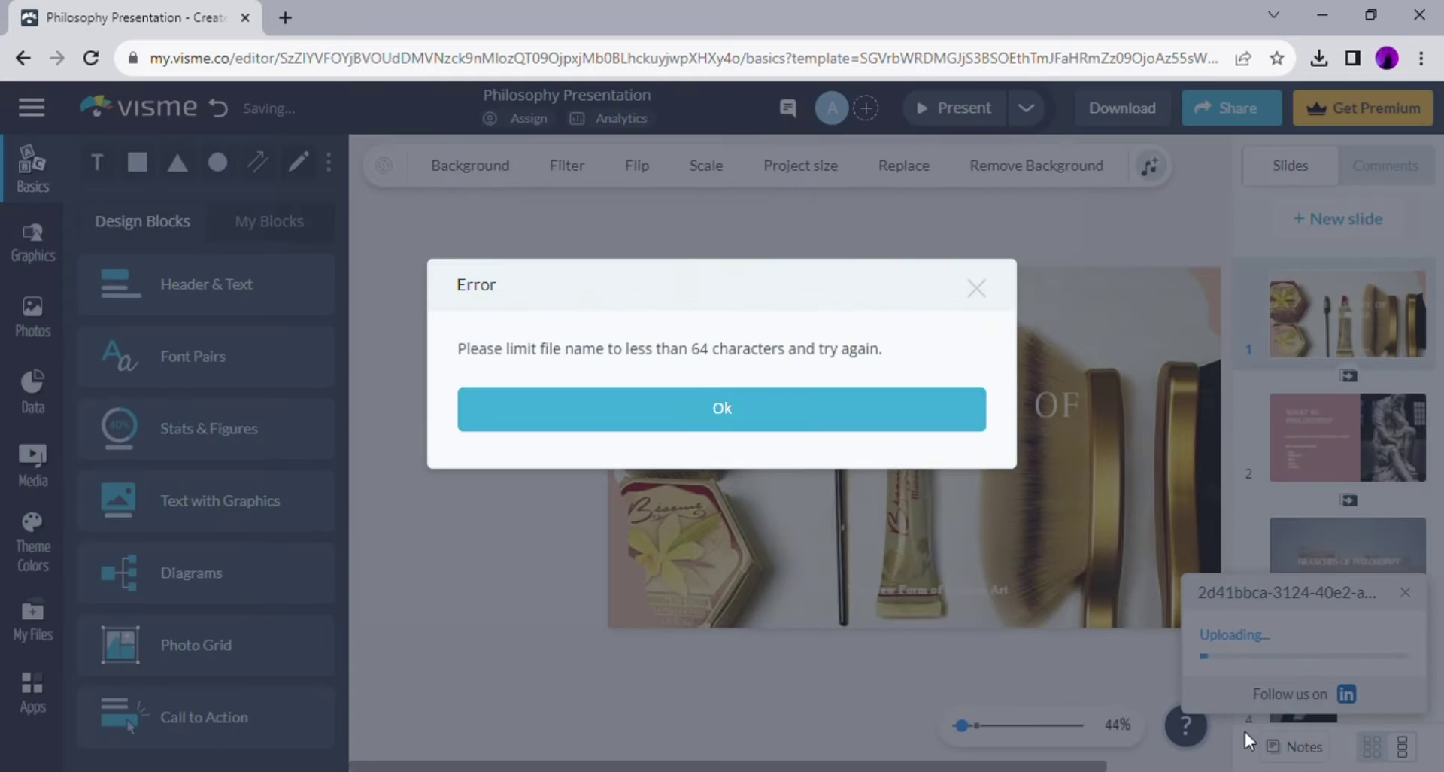
# Step: Set the uploaded pink droplet makeup photo as the title slide background
pyautogui.click(883, 413)
pyautogui.click(1405, 593)
pyautogui.click(470, 165)
pyautogui.click(552, 270)
pyautogui.click(182, 496)
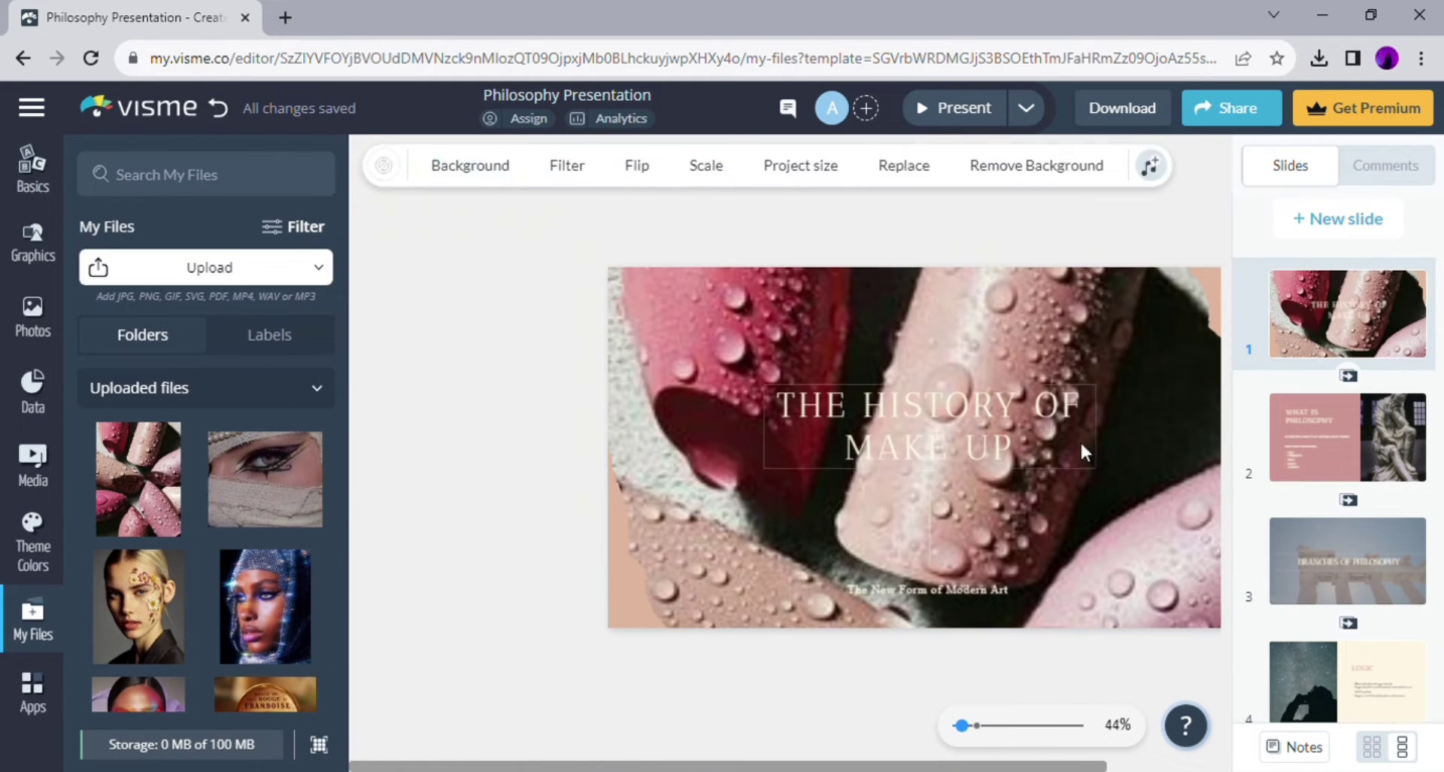
# Step: Add a rectangle from Graphics > Shapes and colour it solid white
pyautogui.click(1122, 209)
pyautogui.click(32, 241)
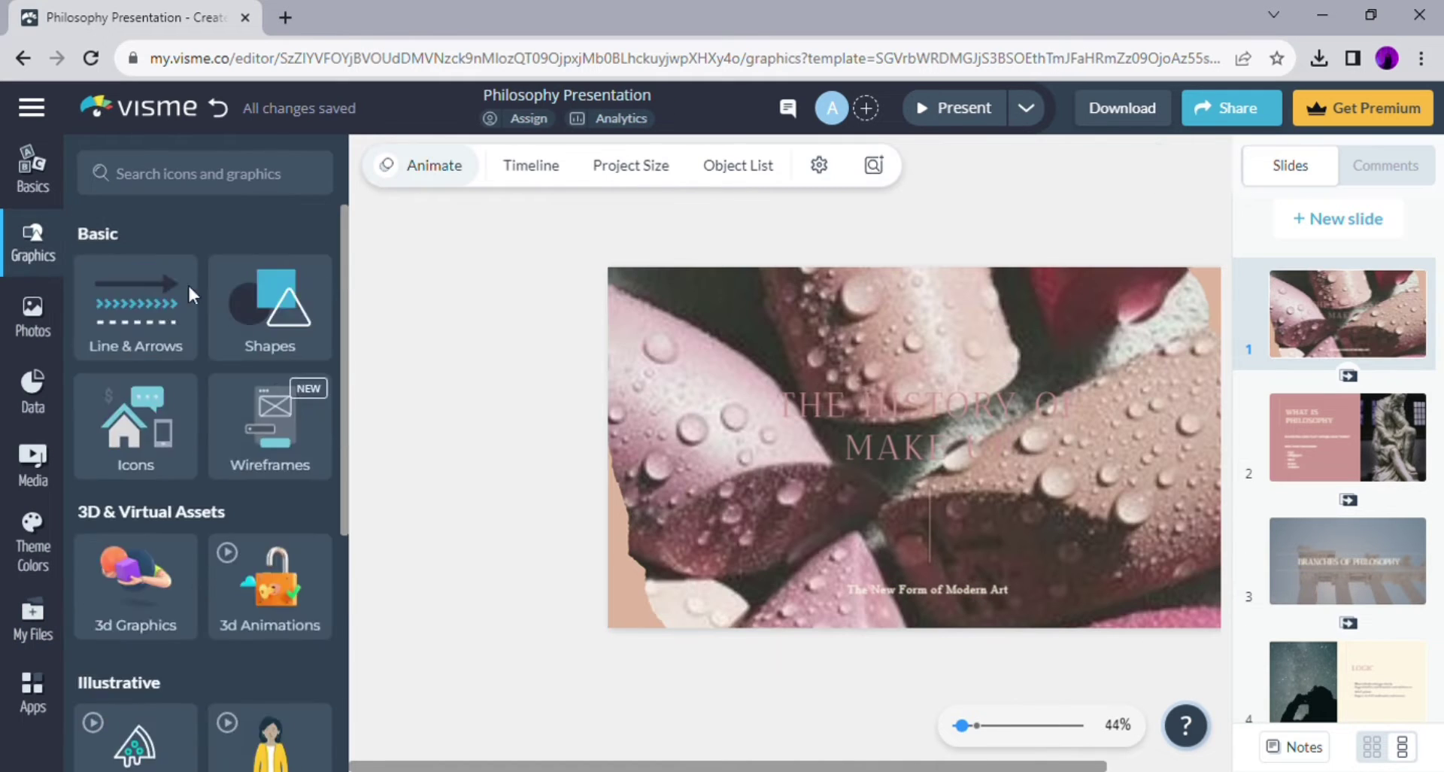
pyautogui.click(281, 299)
pyautogui.click(281, 612)
pyautogui.click(385, 165)
pyautogui.click(628, 258)
pyautogui.click(477, 208)
pyautogui.click(427, 210)
# Step: Move the white box onto the title, send it behind the text, and widen it
pyautogui.moveTo(759, 451); pyautogui.dragTo(895, 445)
pyautogui.rightClick(895, 446)
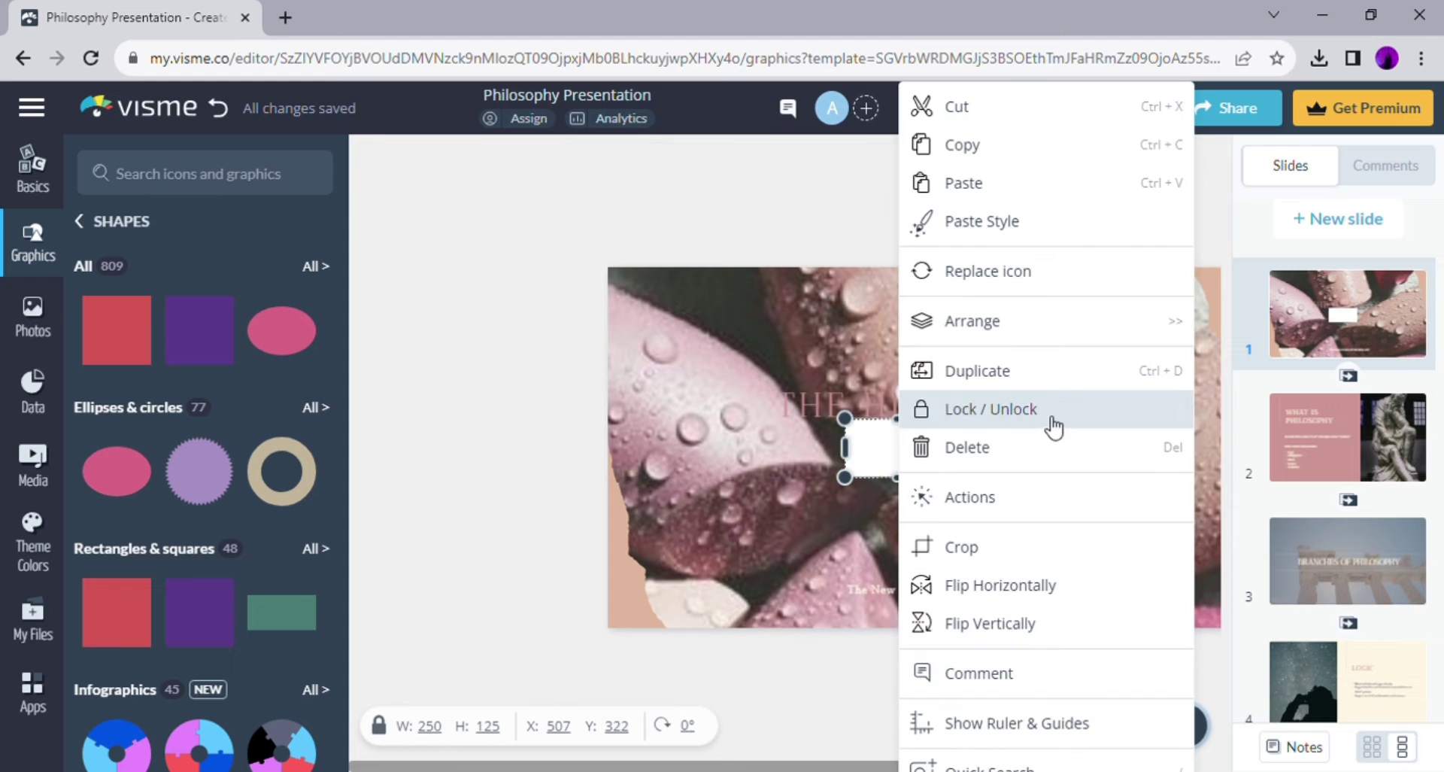
pyautogui.click(958, 468)
pyautogui.click(833, 446)
pyautogui.moveTo(985, 425); pyautogui.dragTo(963, 445)
# Step: On slide 2, rename the first contents entry to 'The History'
pyautogui.click(1096, 409)
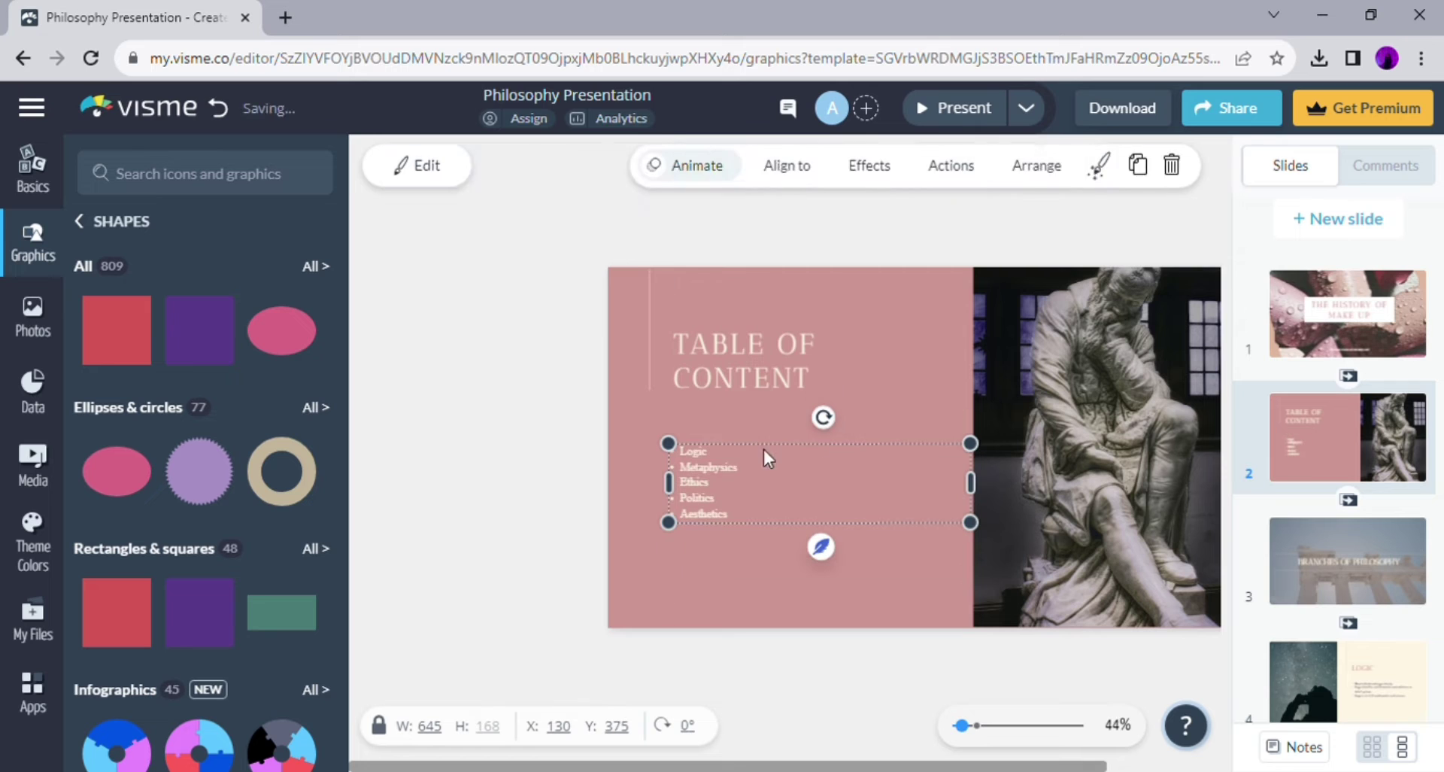
pyautogui.doubleClick(765, 449)
pyautogui.write('The History')
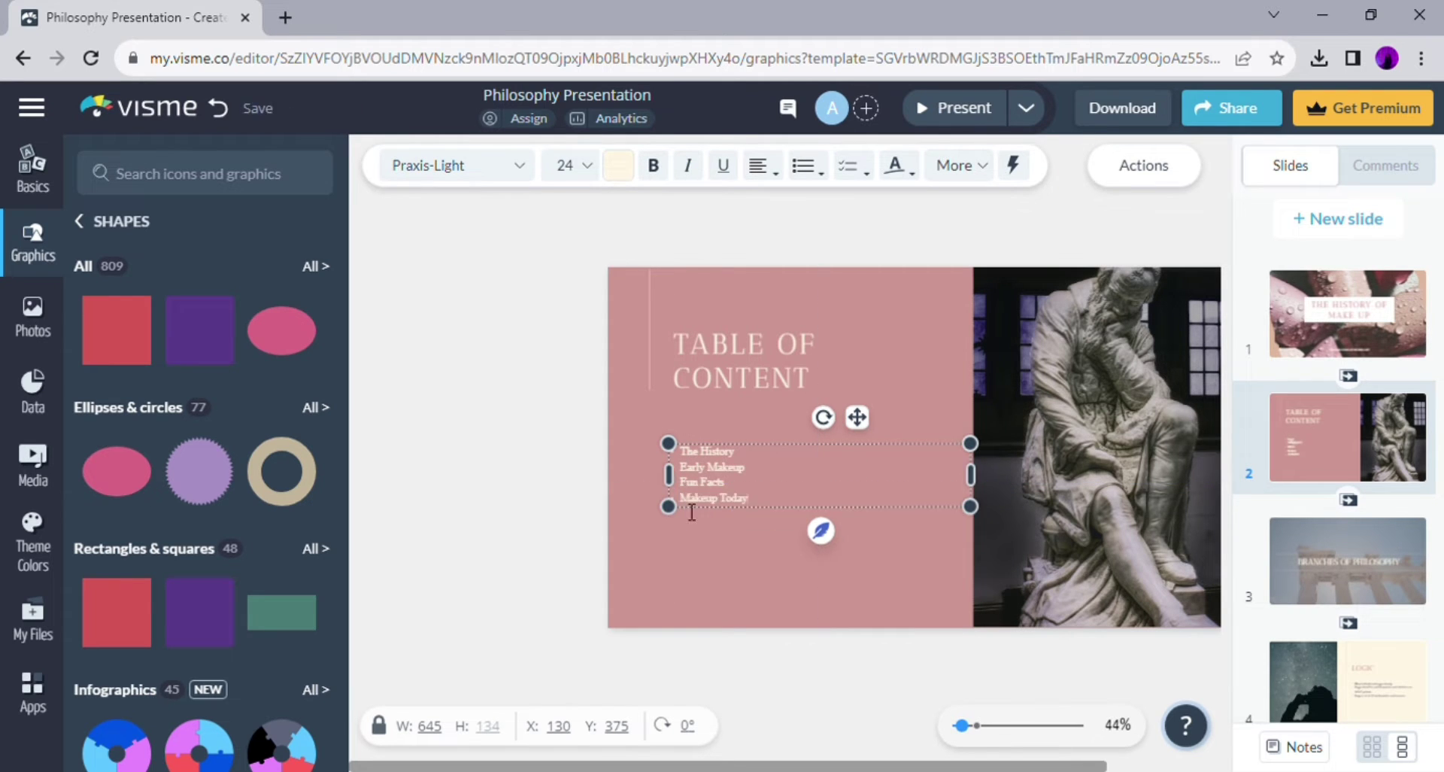
pyautogui.press('Escape')
pyautogui.click(33, 169)
pyautogui.click(33, 692)
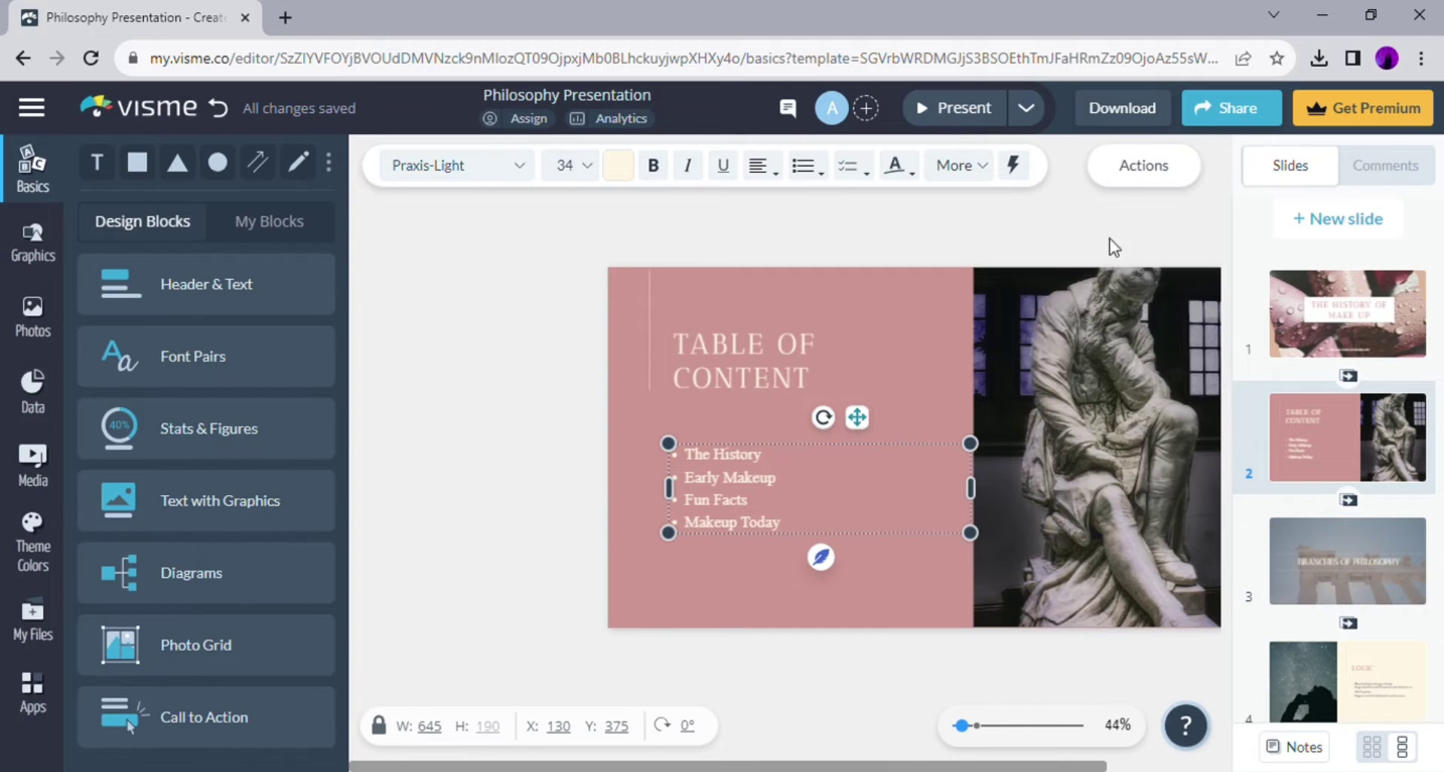
pyautogui.click(1144, 165)
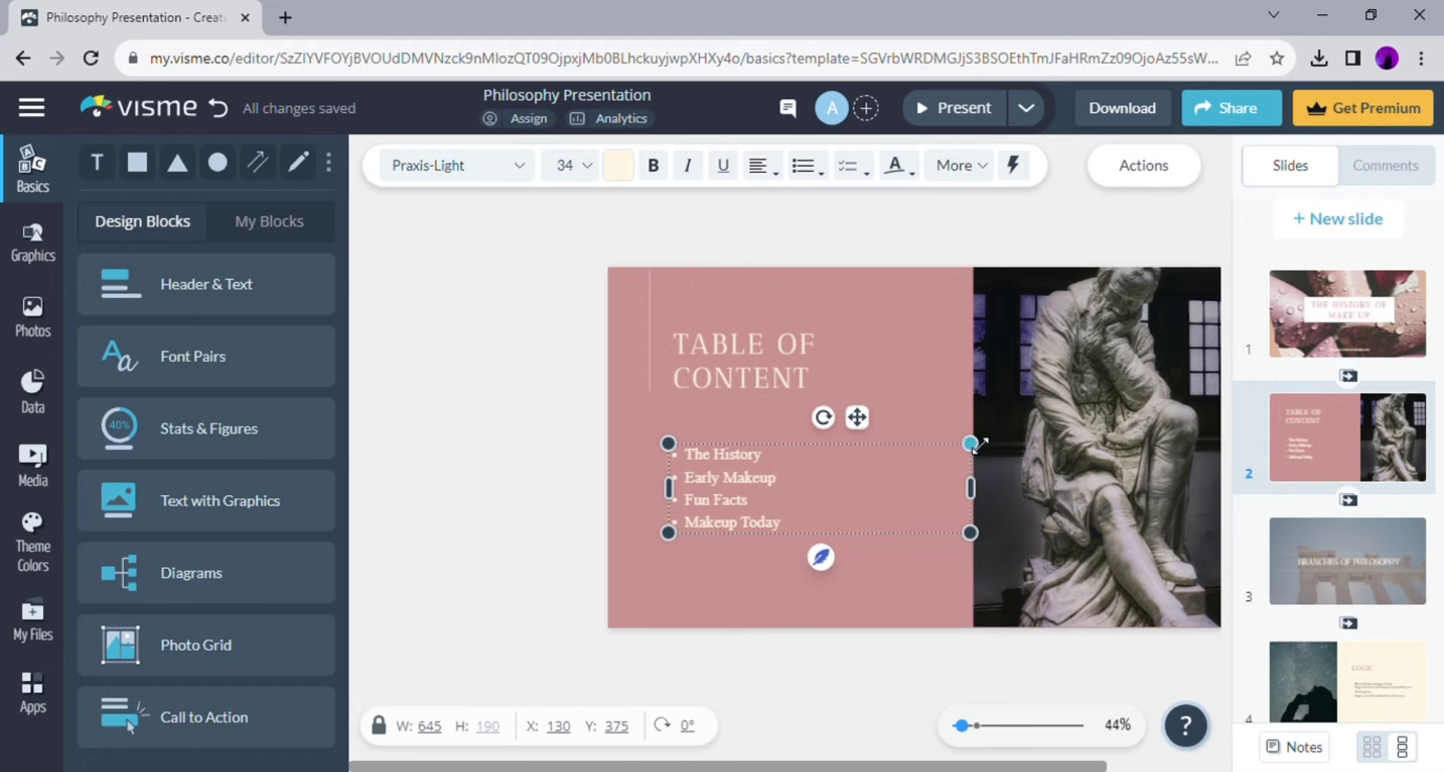
pyautogui.press('Escape')
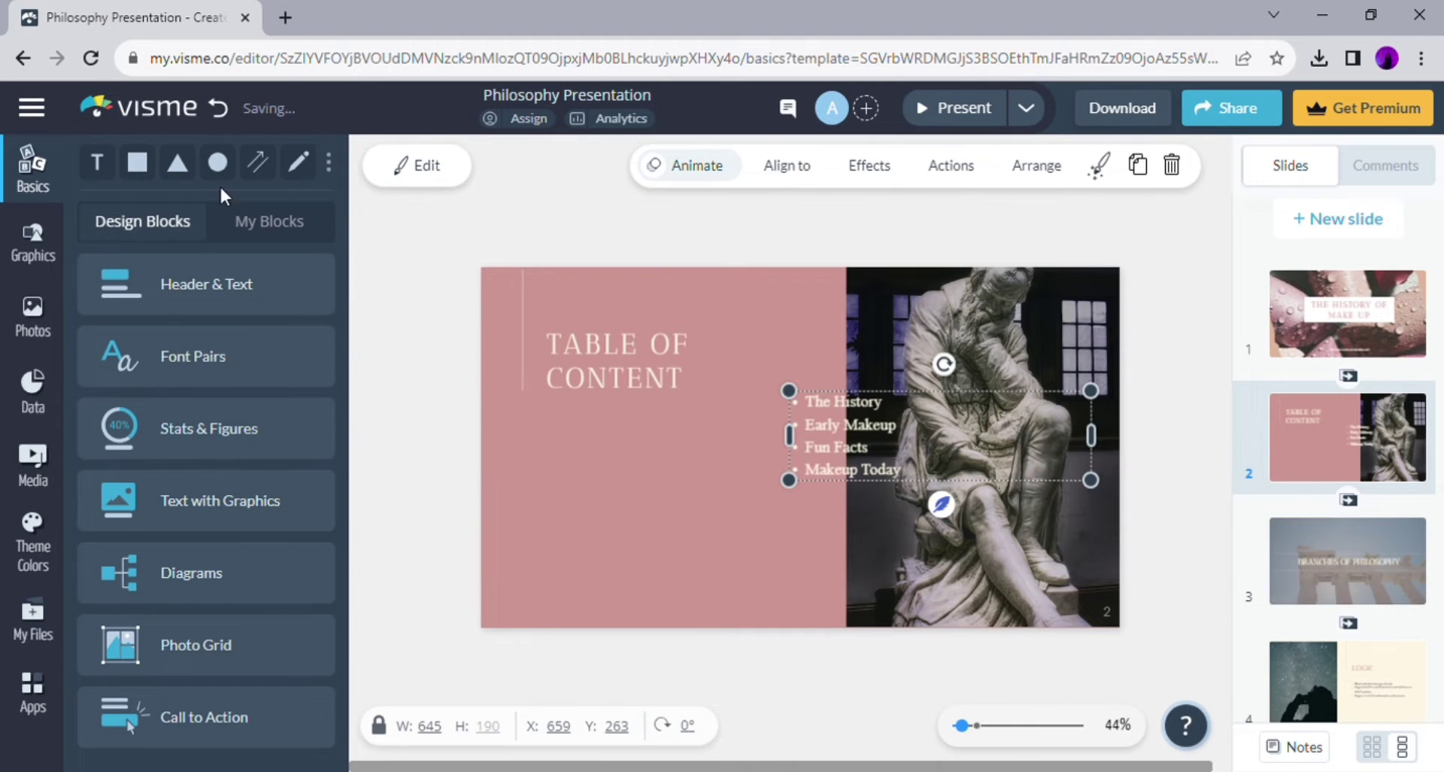
pyautogui.press('Escape')
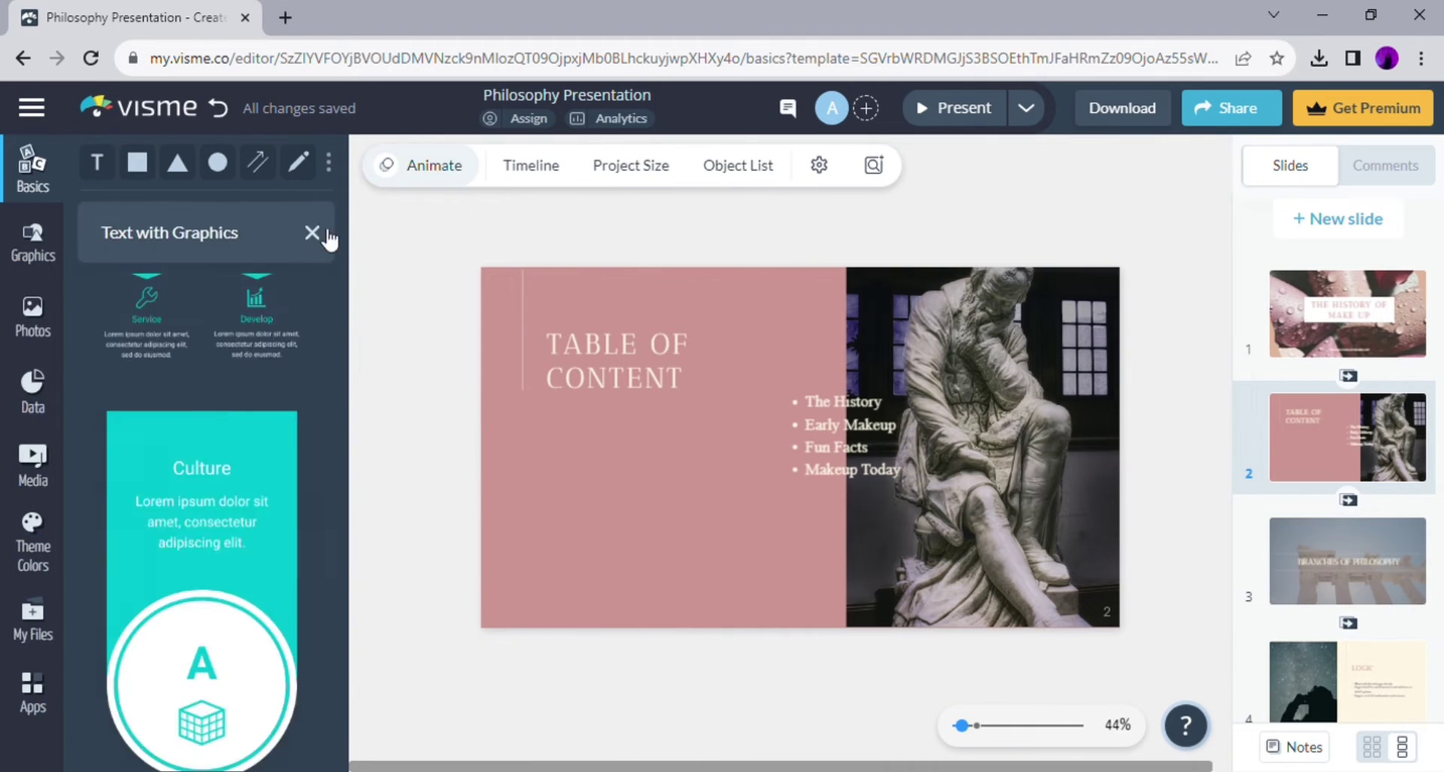
# Step: Add check-mark graphics and position them beside the contents entries, including Fun Facts
pyautogui.click(32, 243)
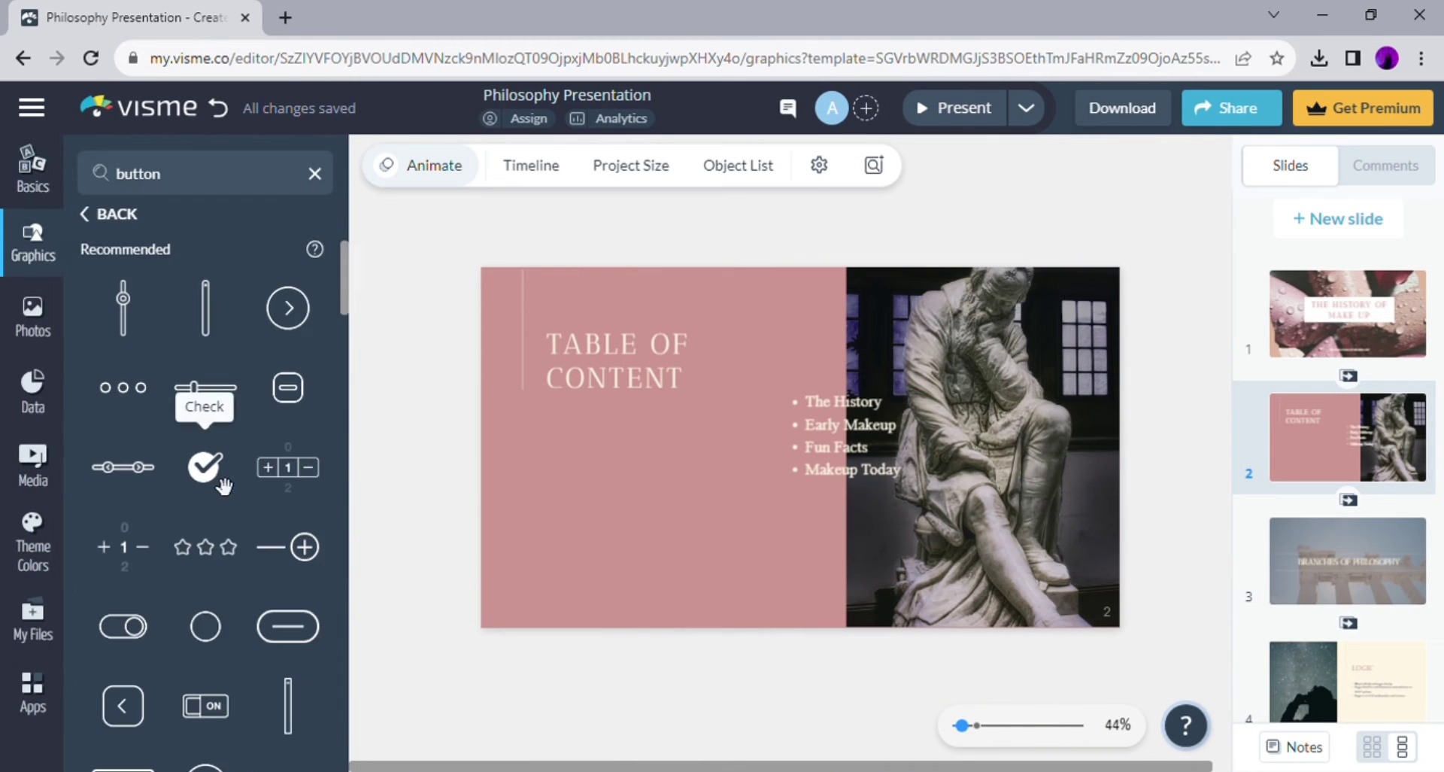
pyautogui.moveTo(203, 466); pyautogui.dragTo(571, 438)
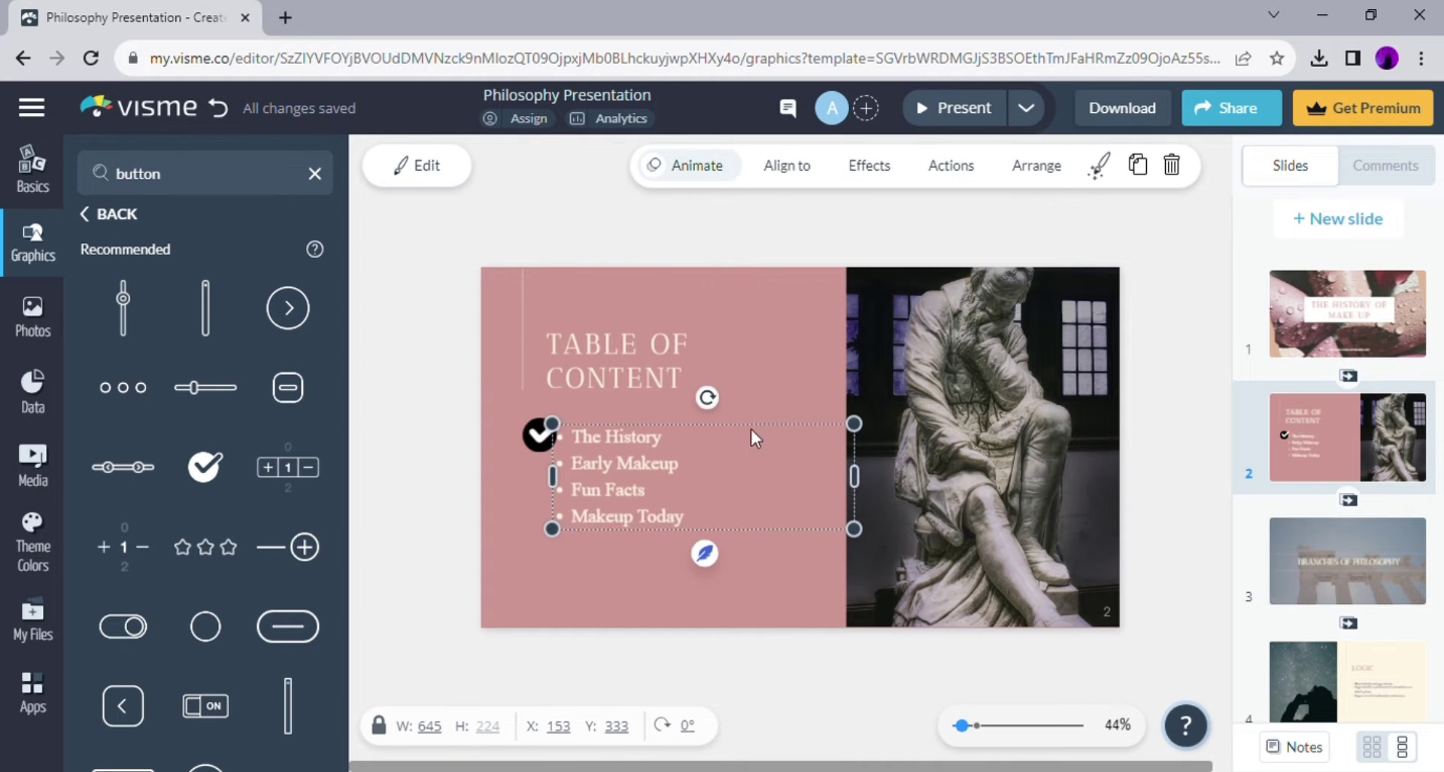
pyautogui.moveTo(557, 449); pyautogui.dragTo(578, 474)
pyautogui.scroll(-3, 1409, 542)
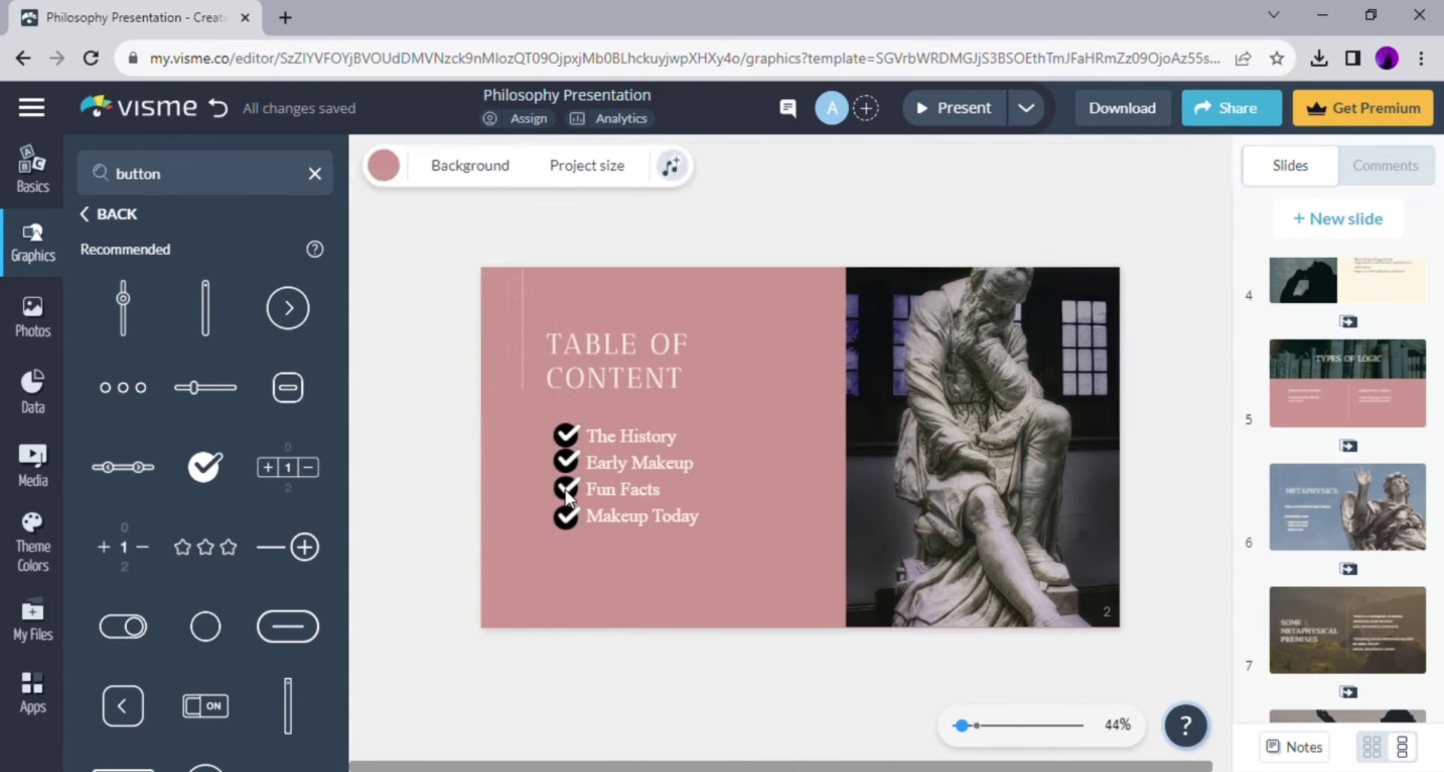
pyautogui.scroll(5, 643, 613)
pyautogui.scroll(-3, 642, 613)
pyautogui.scroll(2, 641, 602)
pyautogui.moveTo(636, 575); pyautogui.dragTo(666, 561)
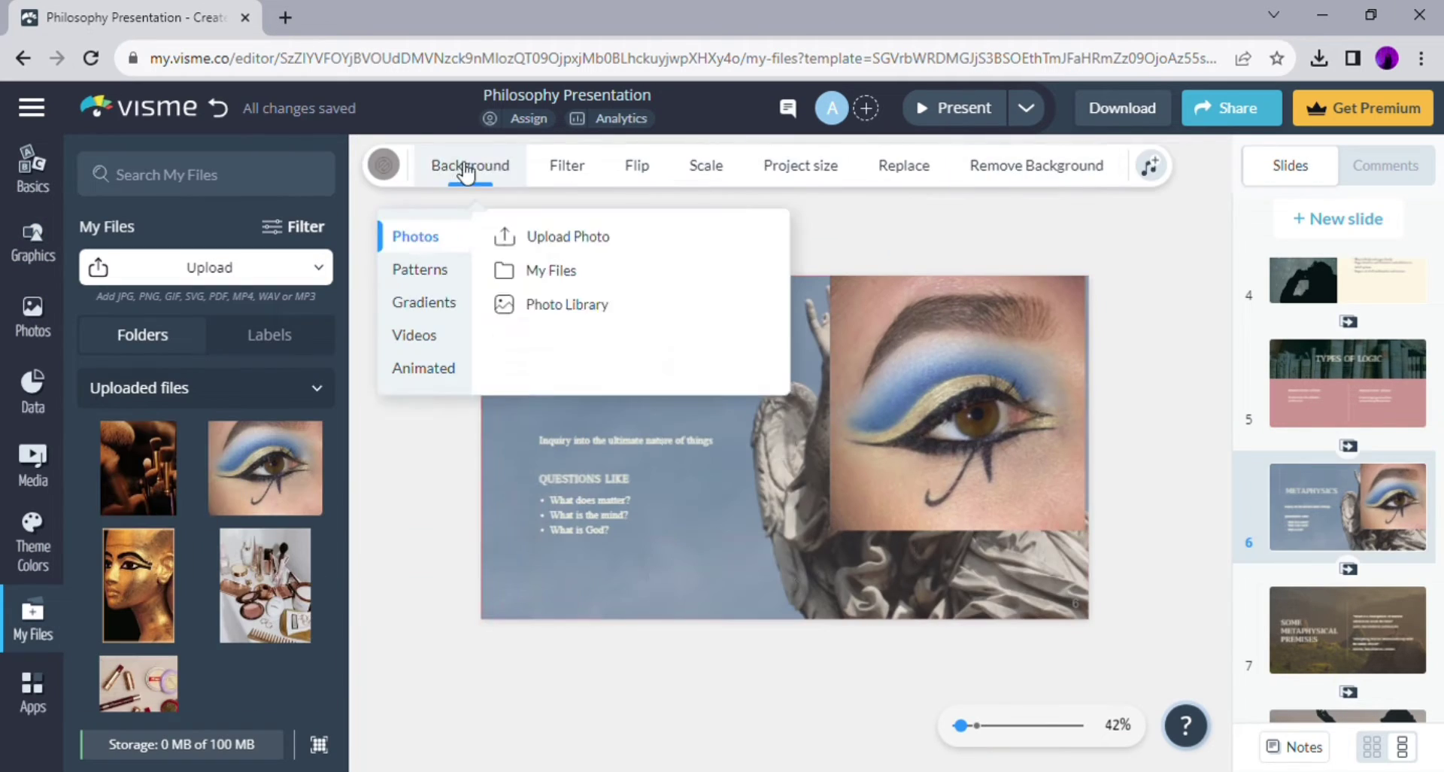
# Step: Wash out slide 4's background photo with a filter overlay and custom adjustments
pyautogui.click(455, 175)
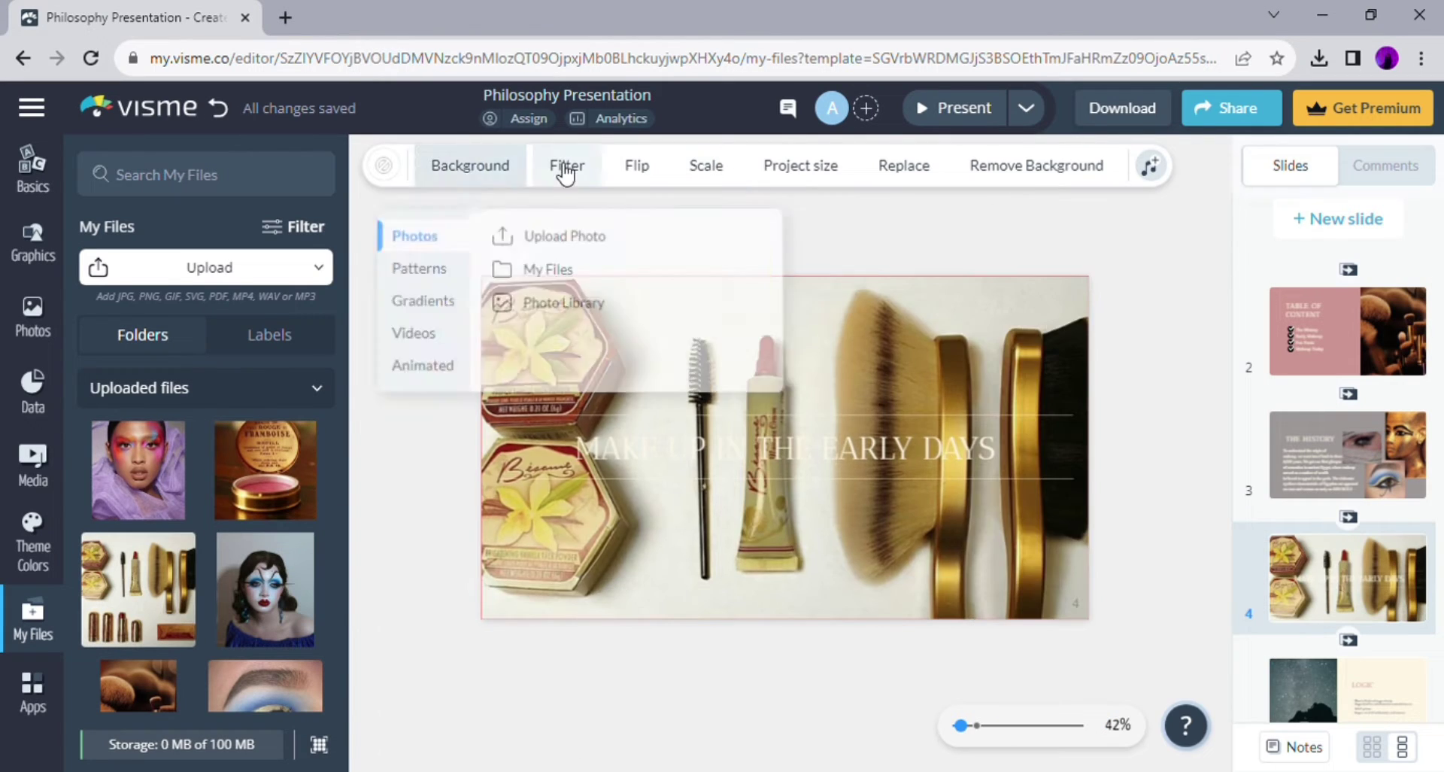
pyautogui.click(567, 166)
pyautogui.moveTo(632, 420); pyautogui.dragTo(591, 420)
pyautogui.click(857, 467)
pyautogui.scroll(-2, 672, 572)
pyautogui.moveTo(834, 645); pyautogui.dragTo(791, 642)
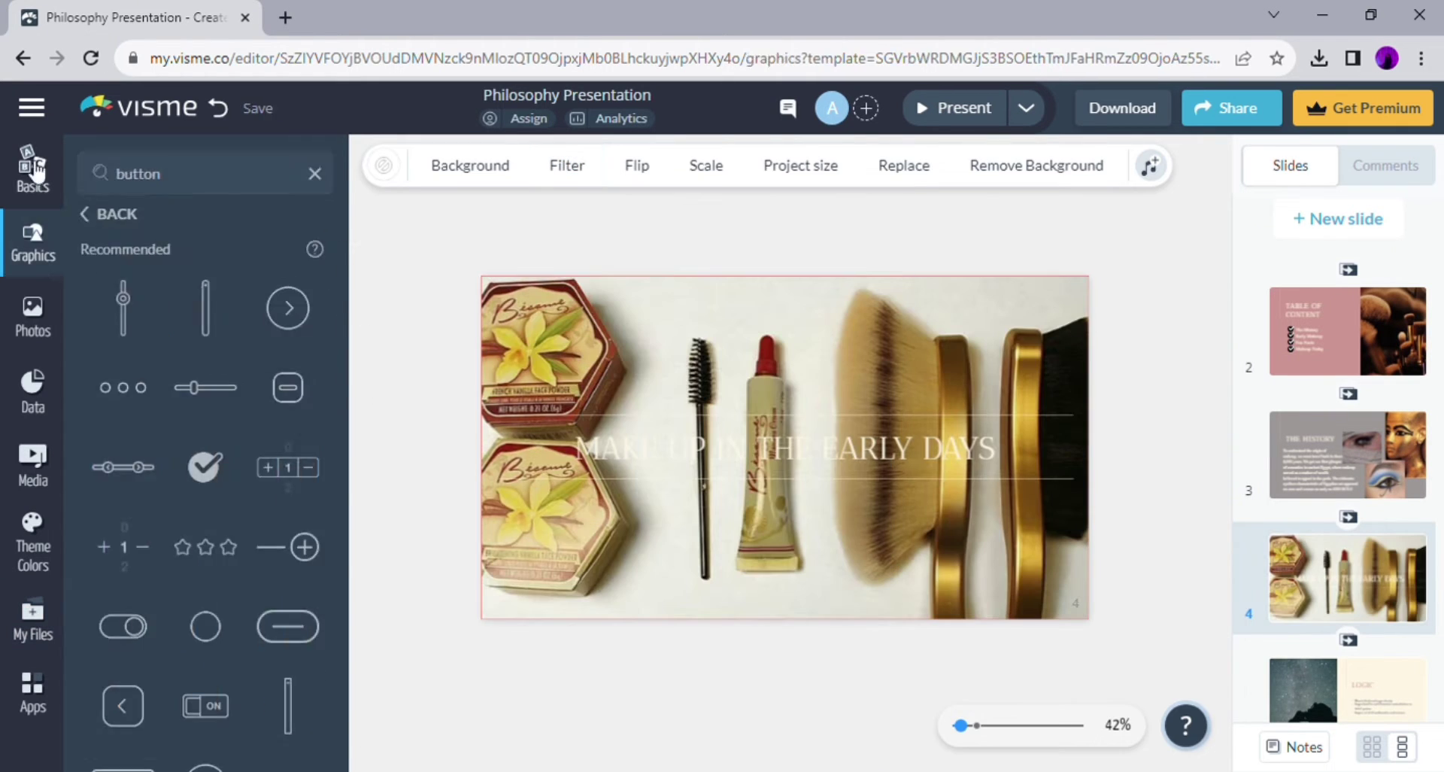
pyautogui.click(33, 169)
# Step: Add a red rectangle, widen it across the slide, and lower its opacity
pyautogui.click(137, 162)
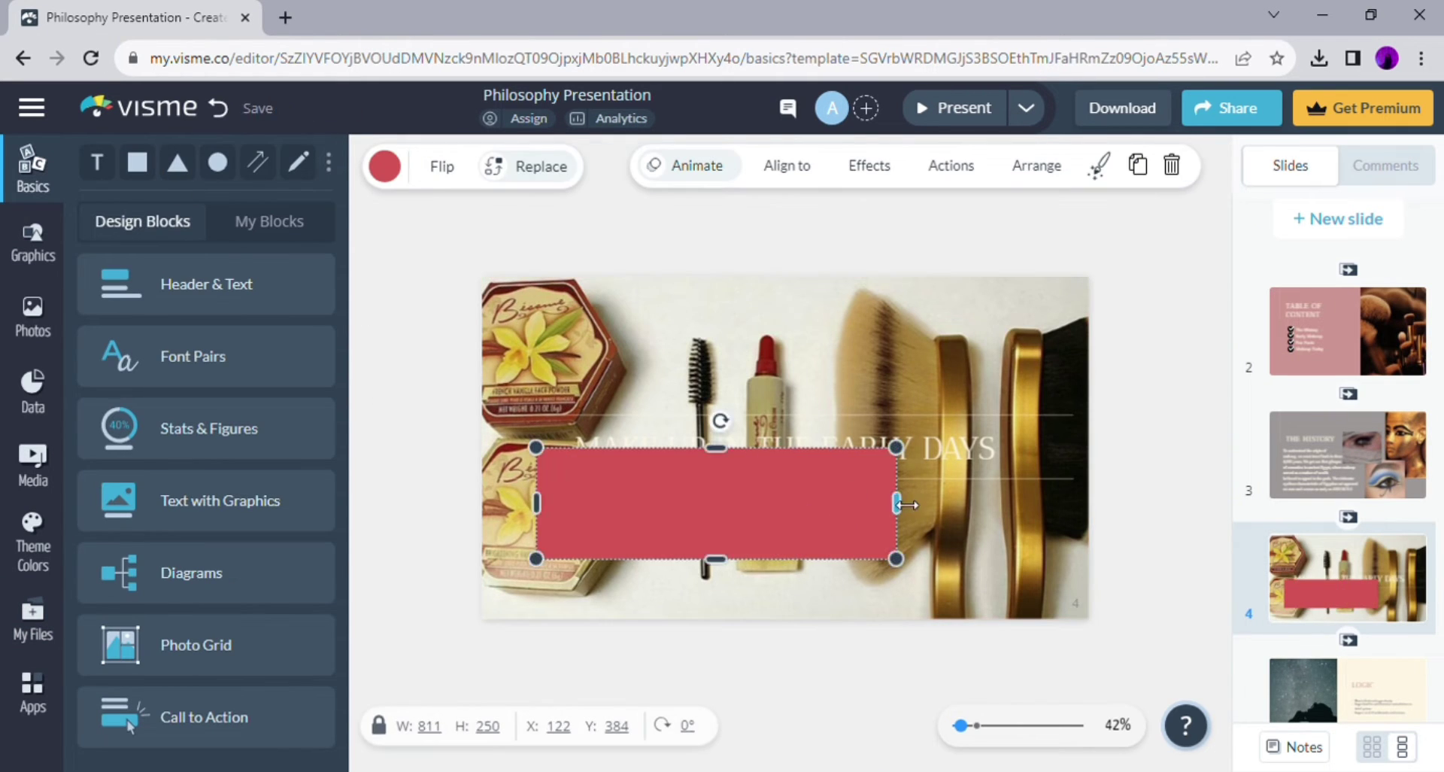
pyautogui.moveTo(907, 505); pyautogui.dragTo(990, 468)
pyautogui.rightClick(987, 466)
pyautogui.click(905, 478)
pyautogui.click(886, 177)
pyautogui.moveTo(865, 247); pyautogui.dragTo(783, 249)
# Step: Send the translucent band backward behind the title text, then browse text-with-graphics templates
pyautogui.rightClick(941, 483)
pyautogui.moveTo(1197, 322)
pyautogui.click(1288, 350)
pyautogui.rightClick(1039, 449)
pyautogui.moveTo(1151, 322)
pyautogui.click(921, 350)
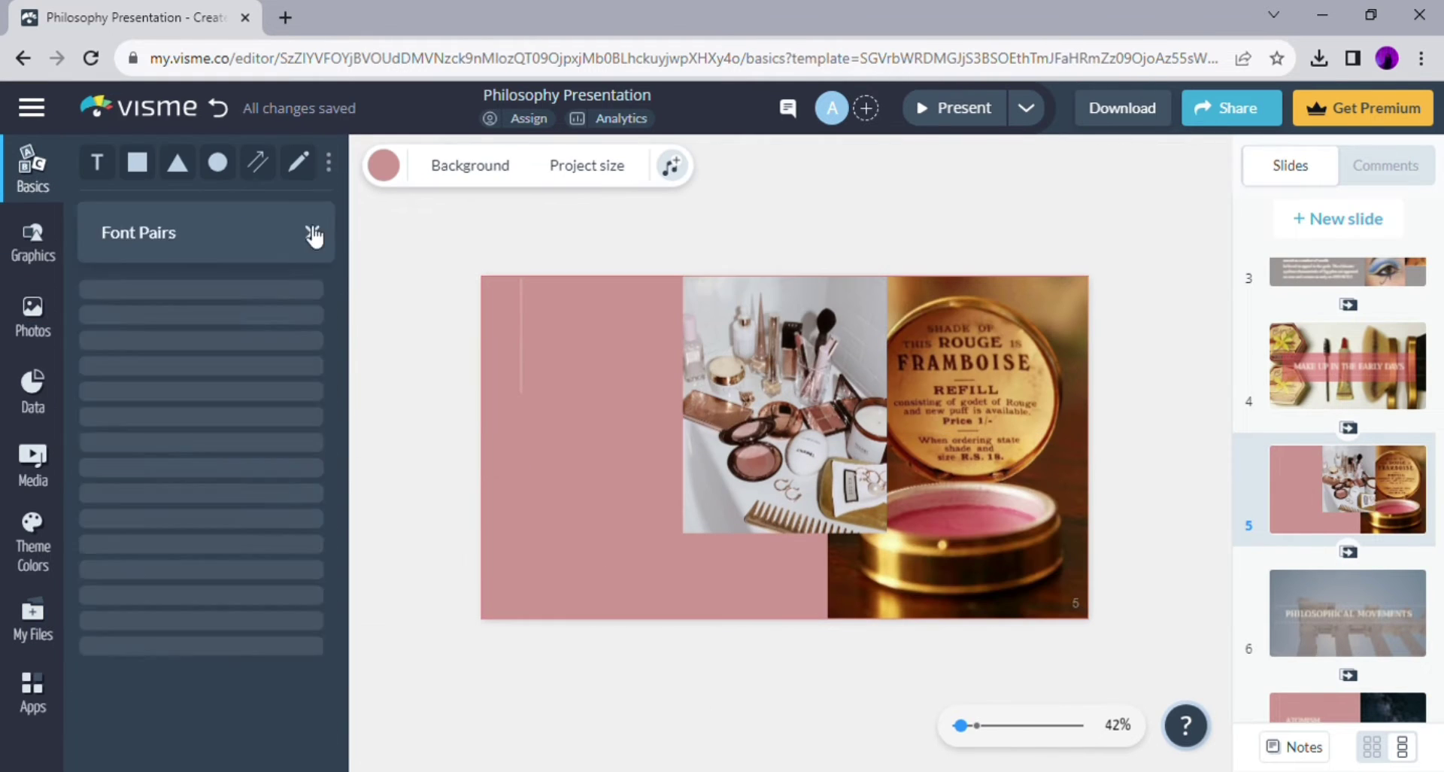
pyautogui.click(310, 230)
pyautogui.click(233, 499)
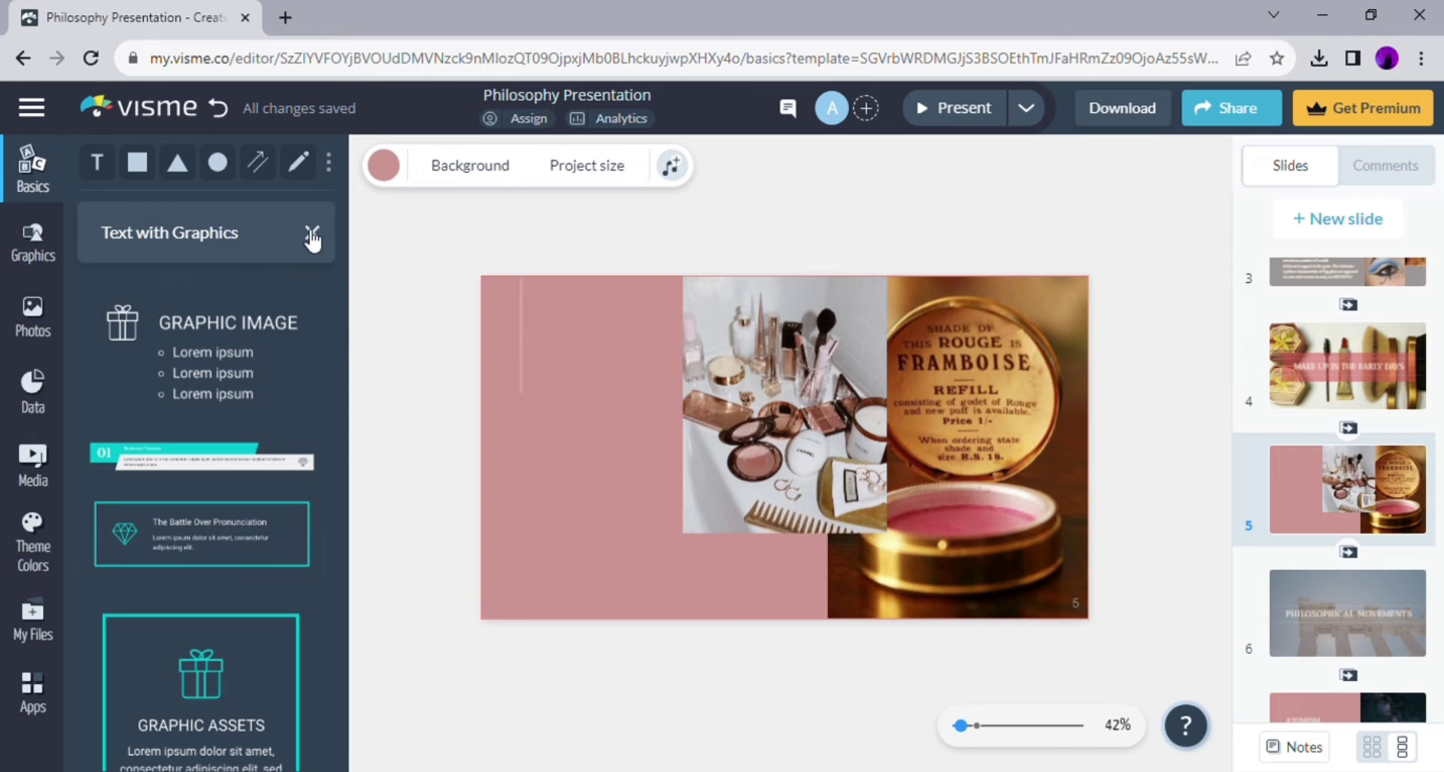
# Step: Scroll through the template panels and look over the available add-on apps
pyautogui.scroll(-10, 233, 410)
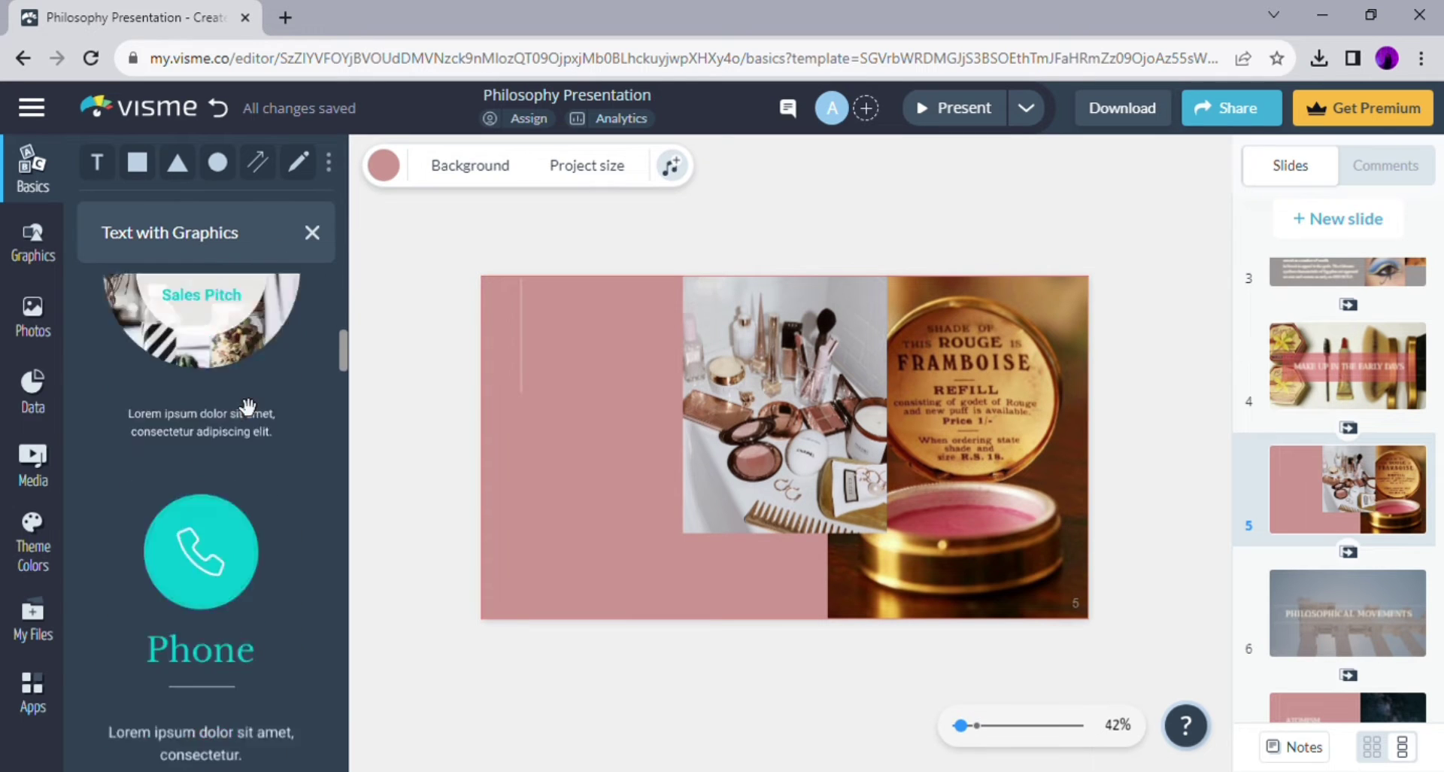
pyautogui.scroll(-5, 225, 412)
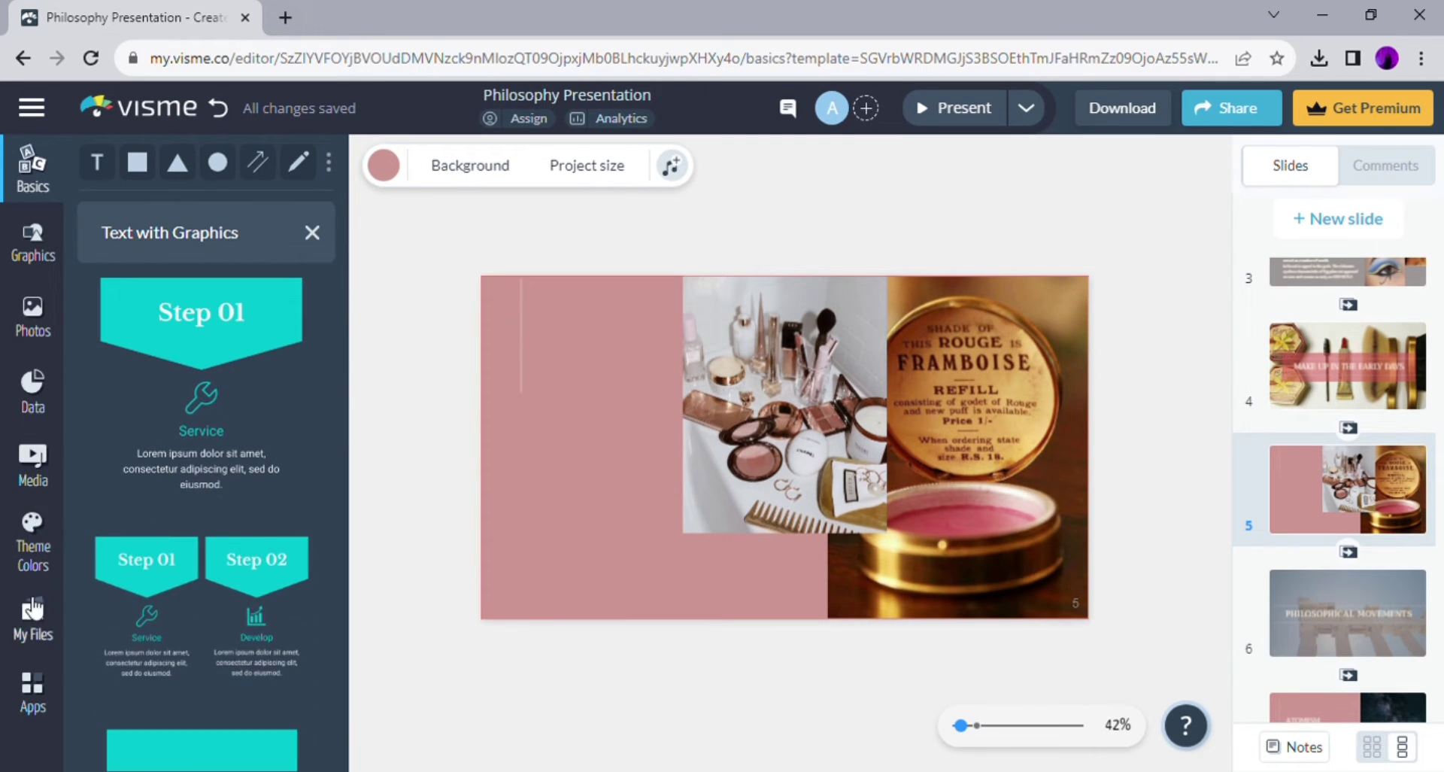
pyautogui.click(33, 688)
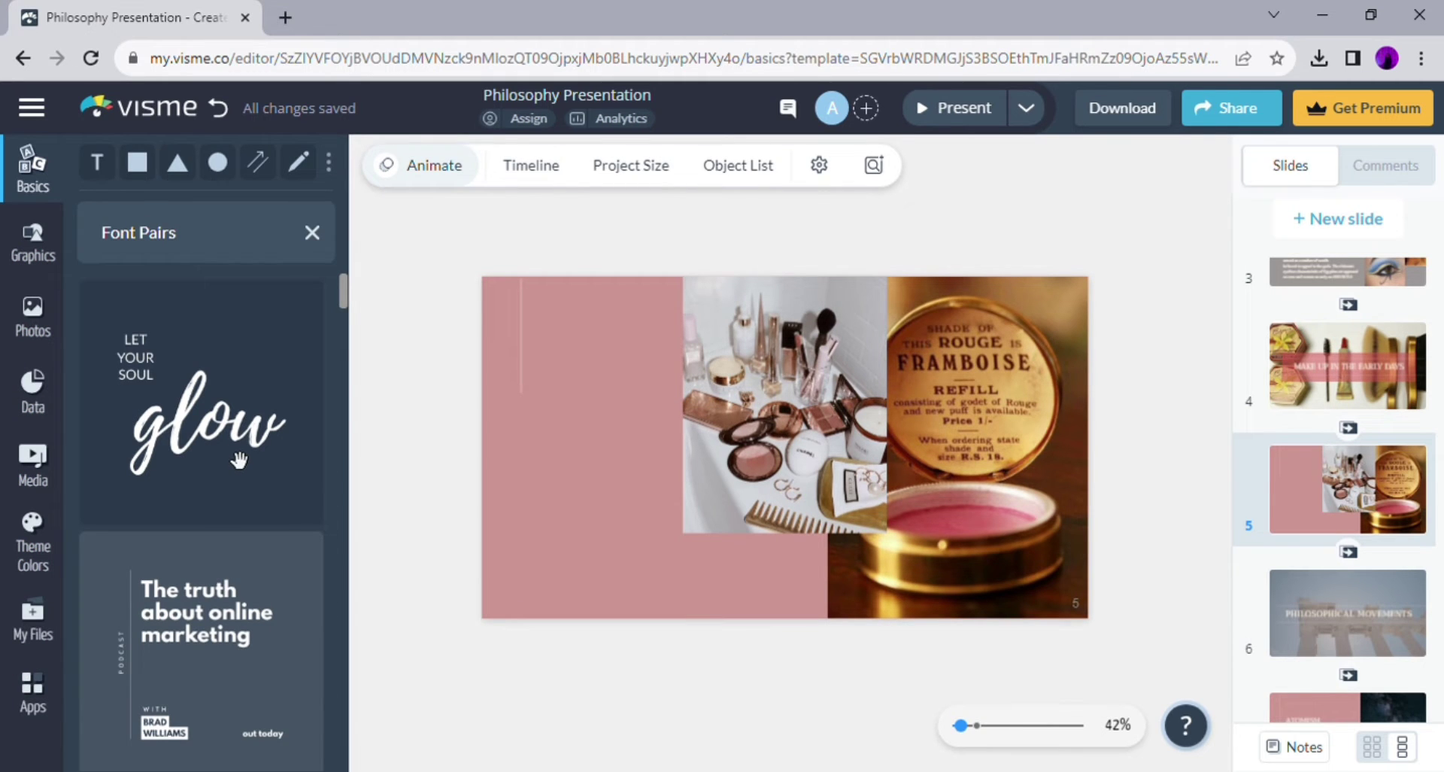
pyautogui.scroll(-10, 240, 478)
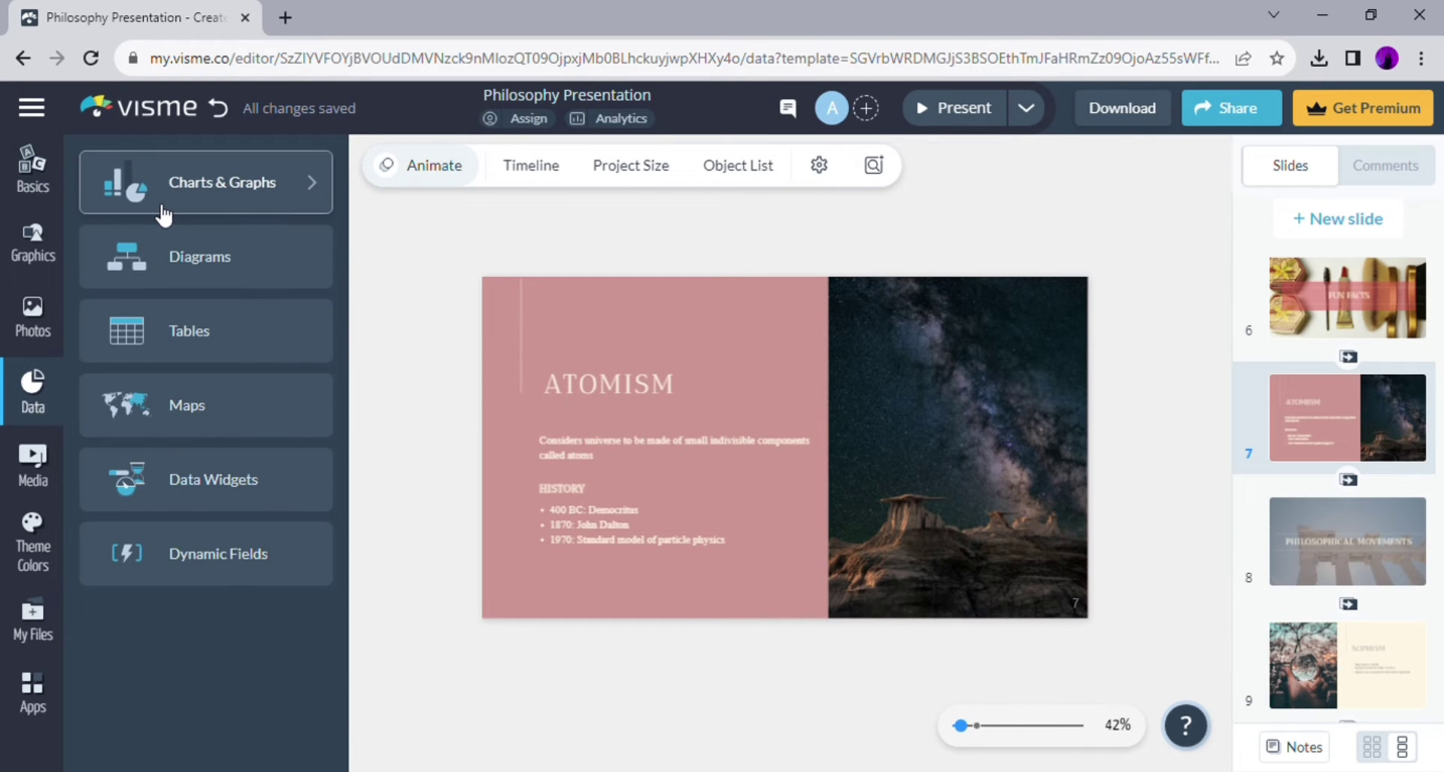
# Step: Insert a pie chart from the Charts & Graphs gallery onto slide 7
pyautogui.click(160, 201)
pyautogui.scroll(-3, 182, 403)
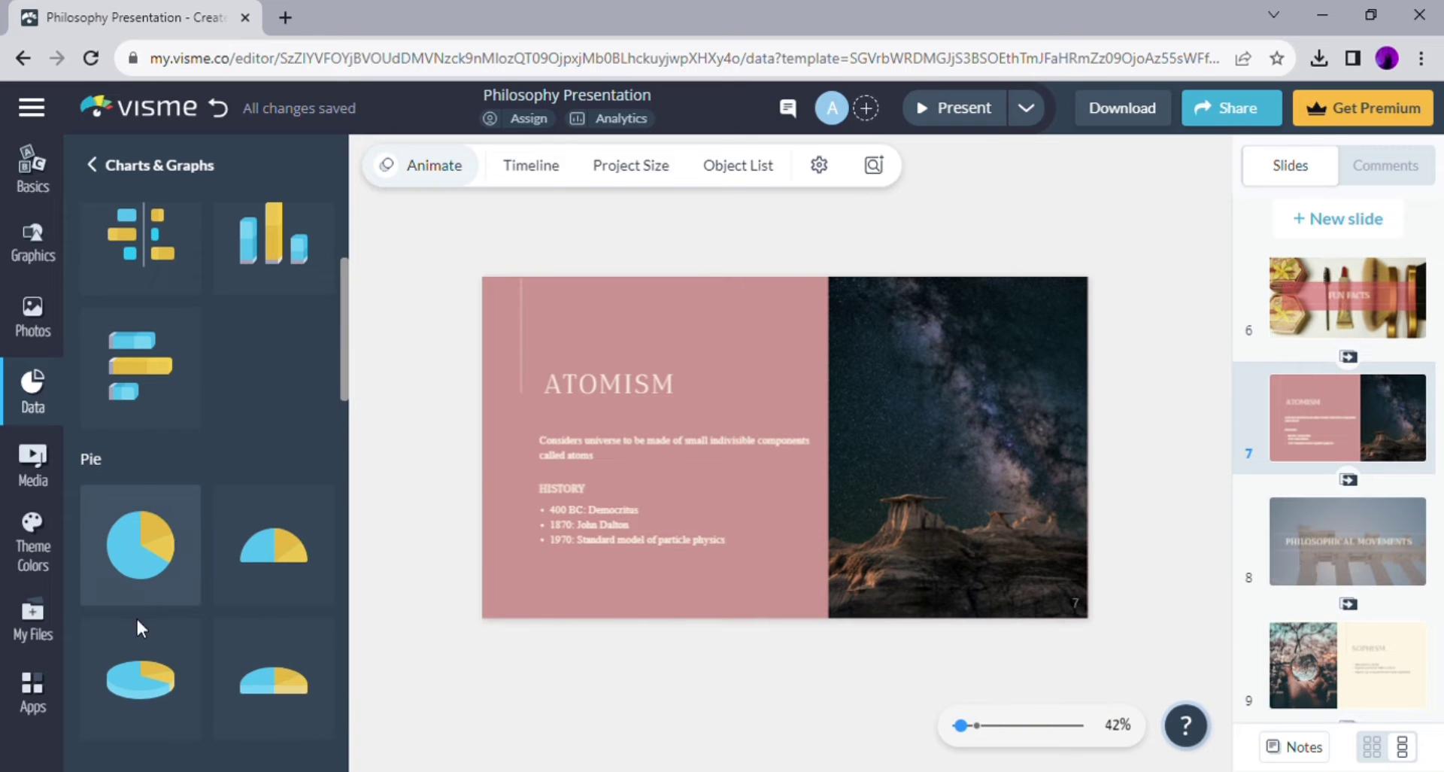
pyautogui.click(145, 668)
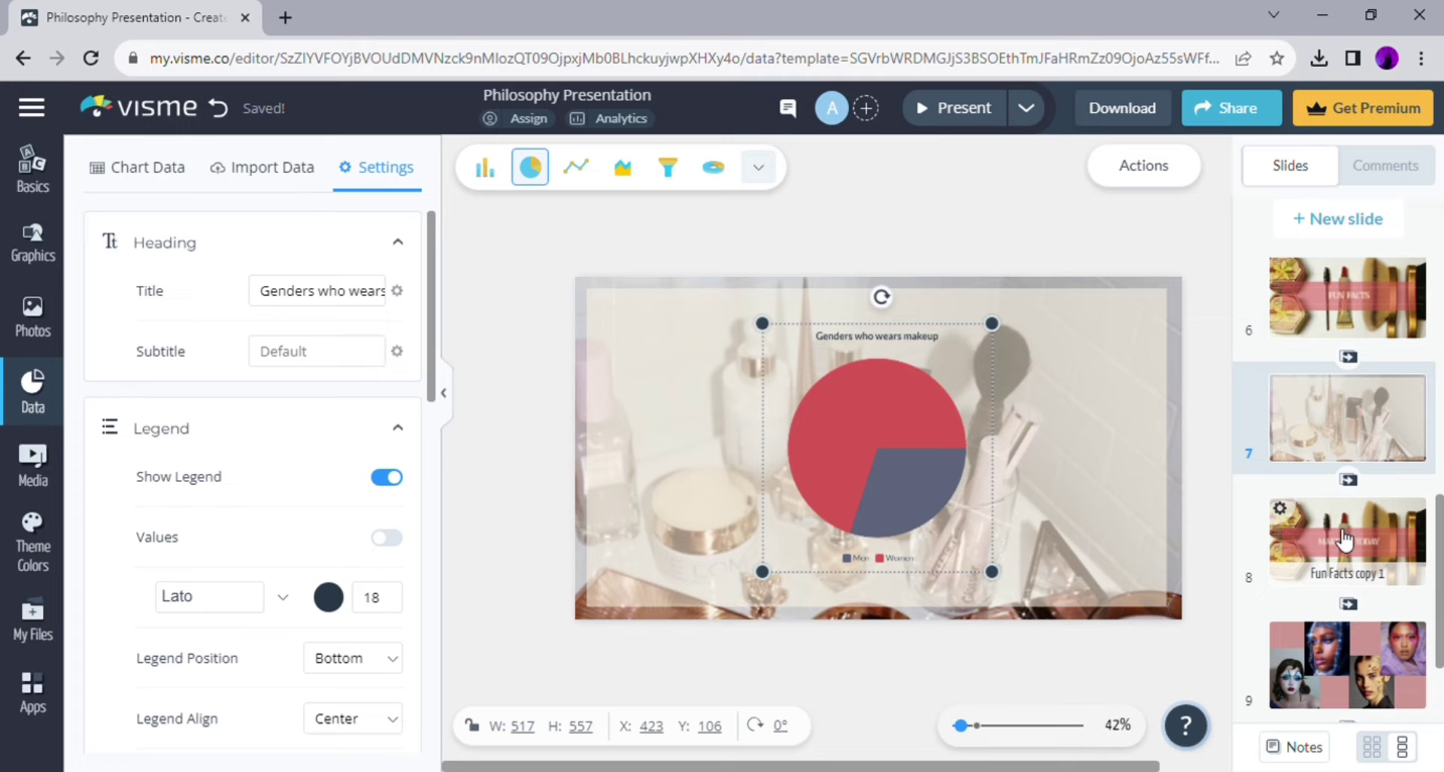
# Step: Undo the last slide change and review the pie chart's Chart Data and Import Data tabs
pyautogui.scroll(8, 1344, 539)
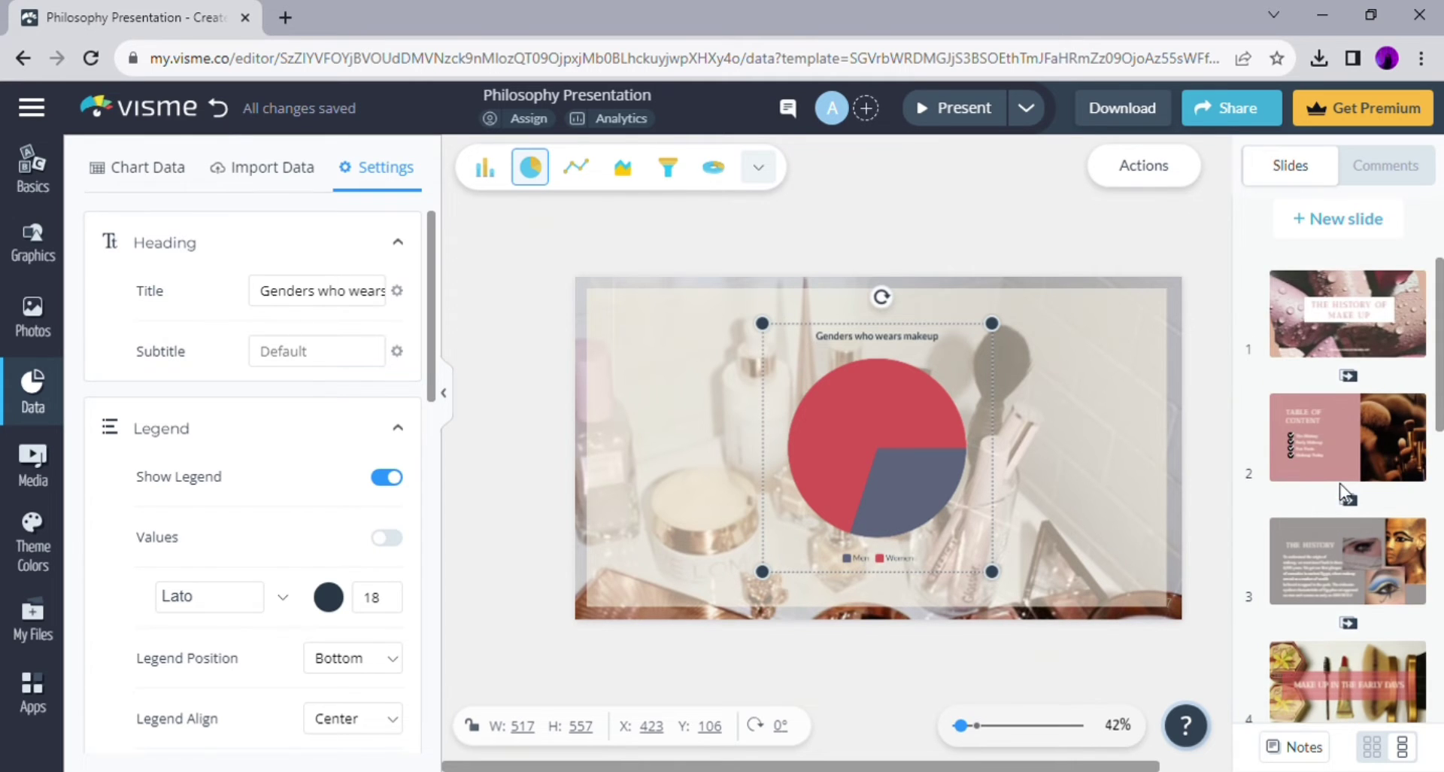
pyautogui.hotkey('ctrl', 'z')
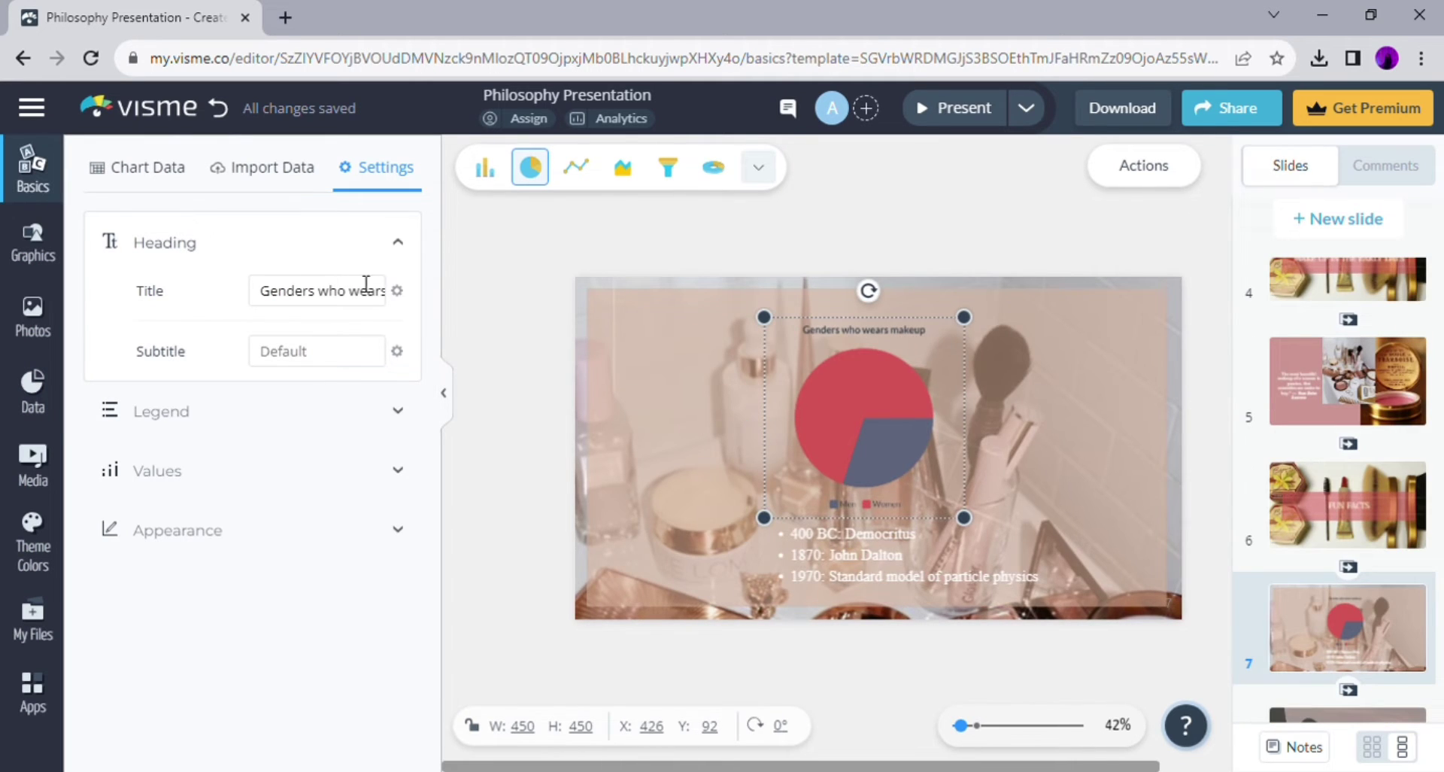
pyautogui.click(170, 170)
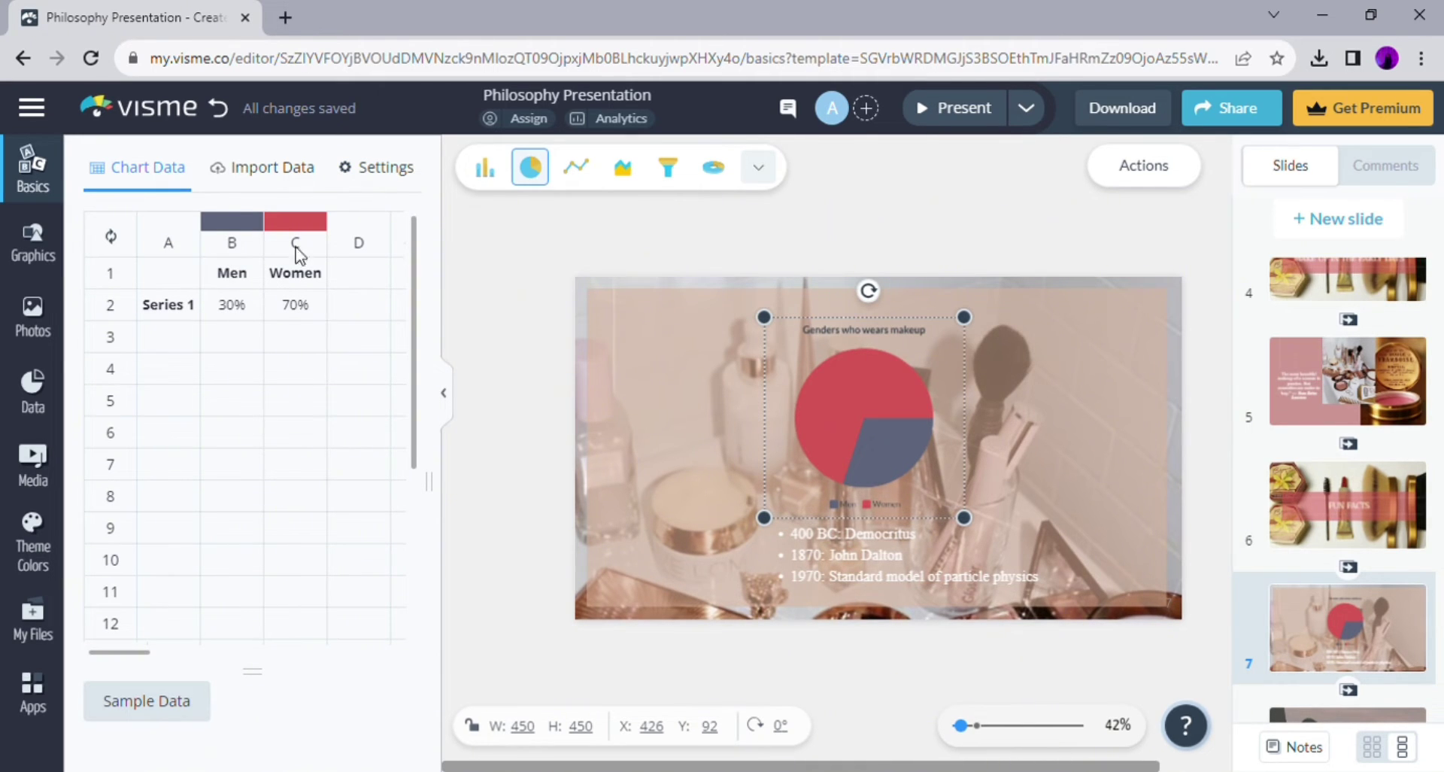
pyautogui.click(275, 169)
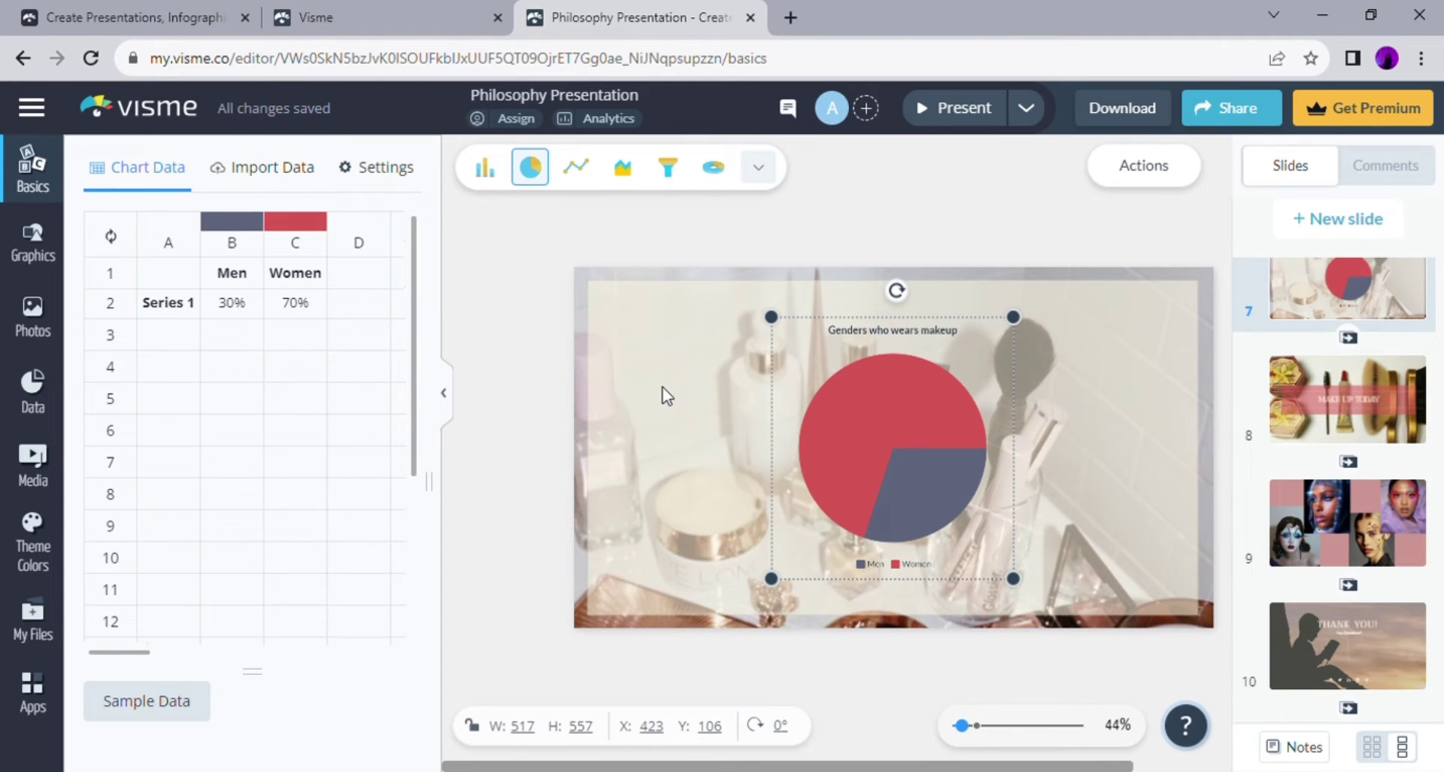
# Step: Try the line chart type, then return the chart to a pie
pyautogui.click(575, 174)
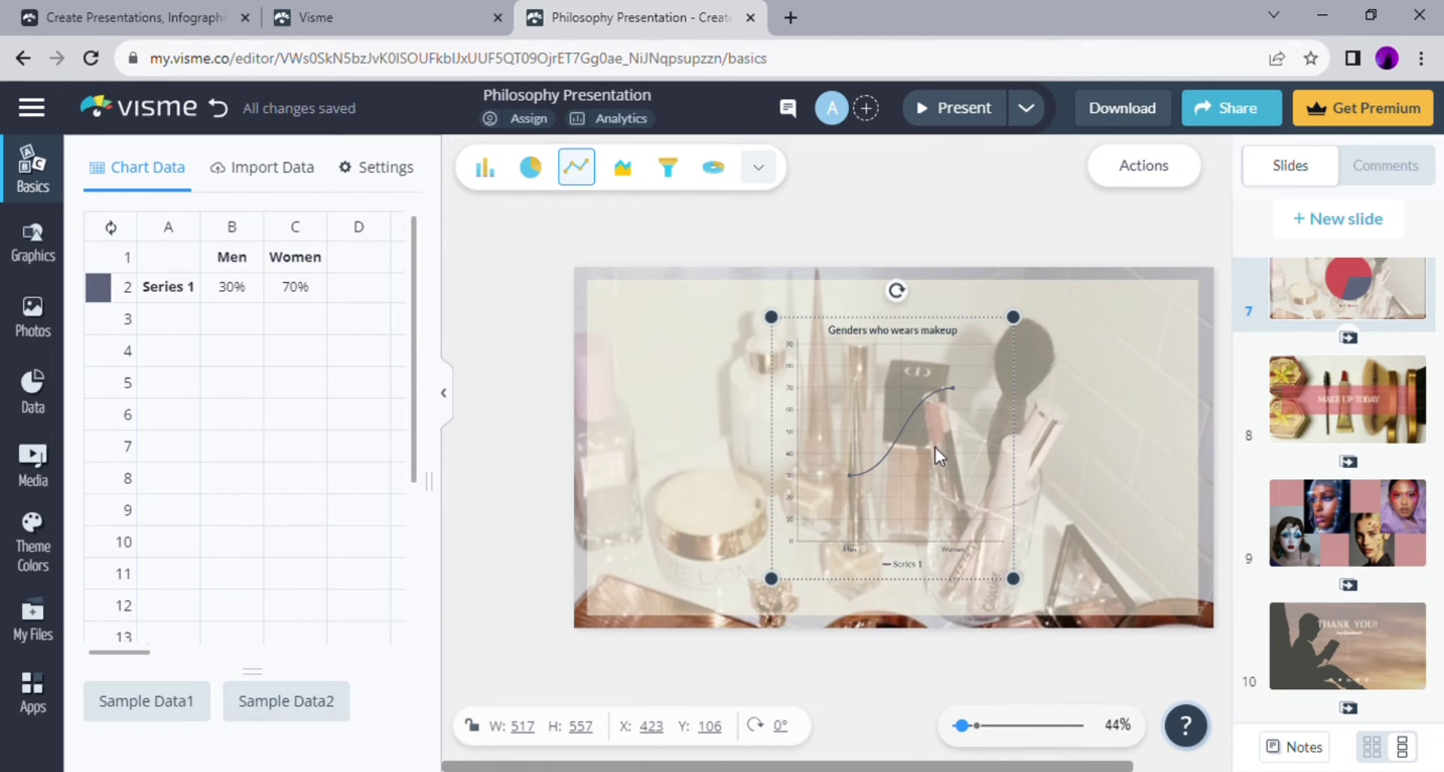
pyautogui.click(530, 167)
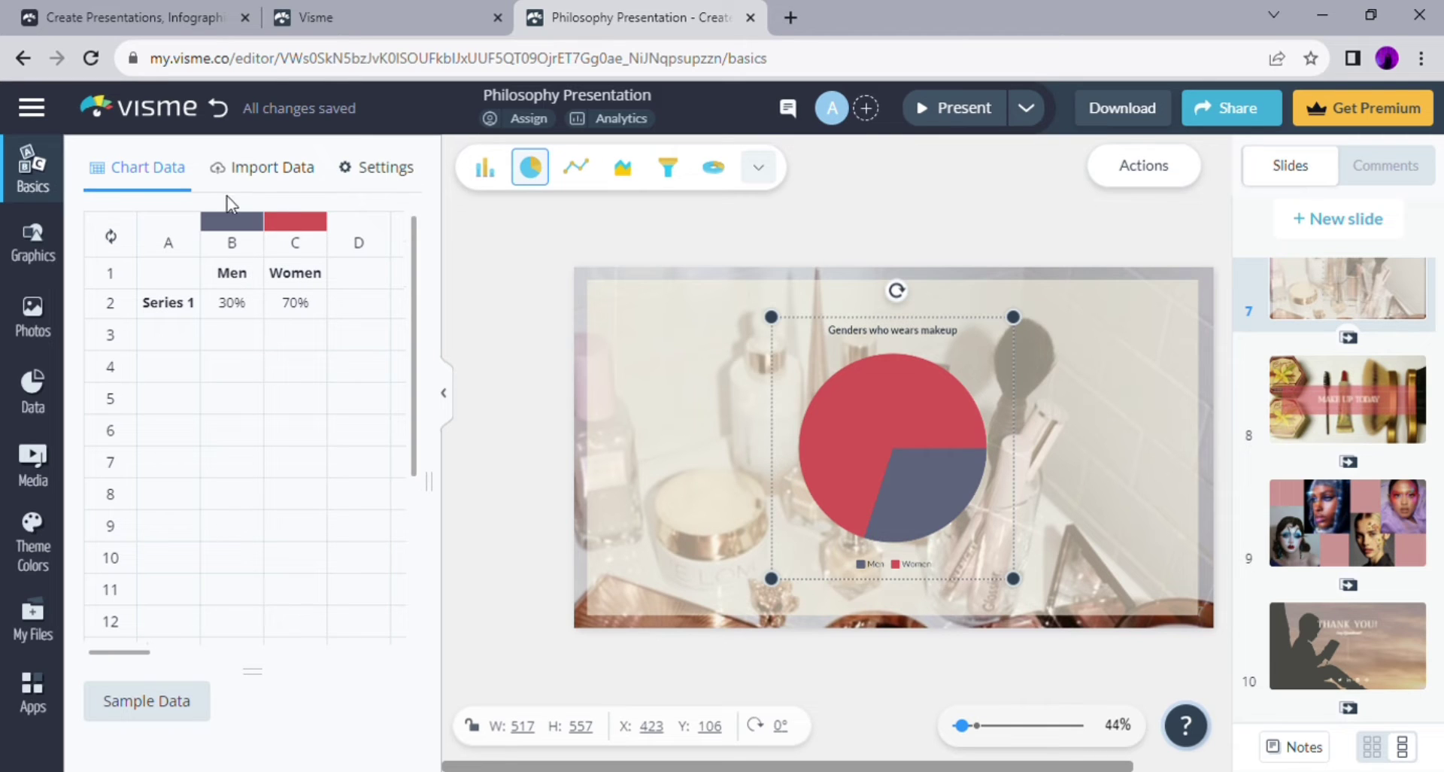
pyautogui.click(388, 170)
# Step: Replace the 'Genders who wears makeup' chart title with 'Makeup Style Popularity'
pyautogui.click(346, 293)
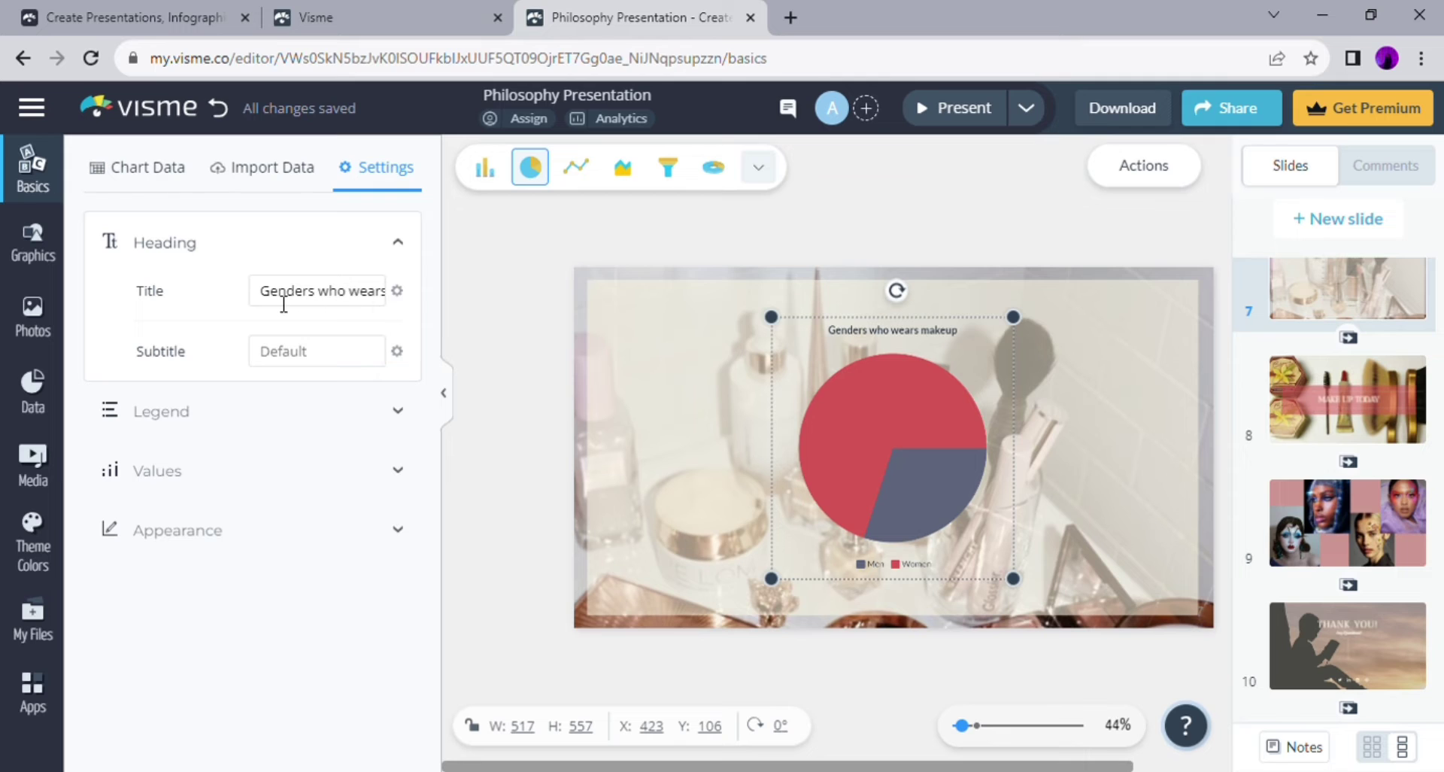
pyautogui.moveTo(276, 302); pyautogui.dragTo(451, 303)
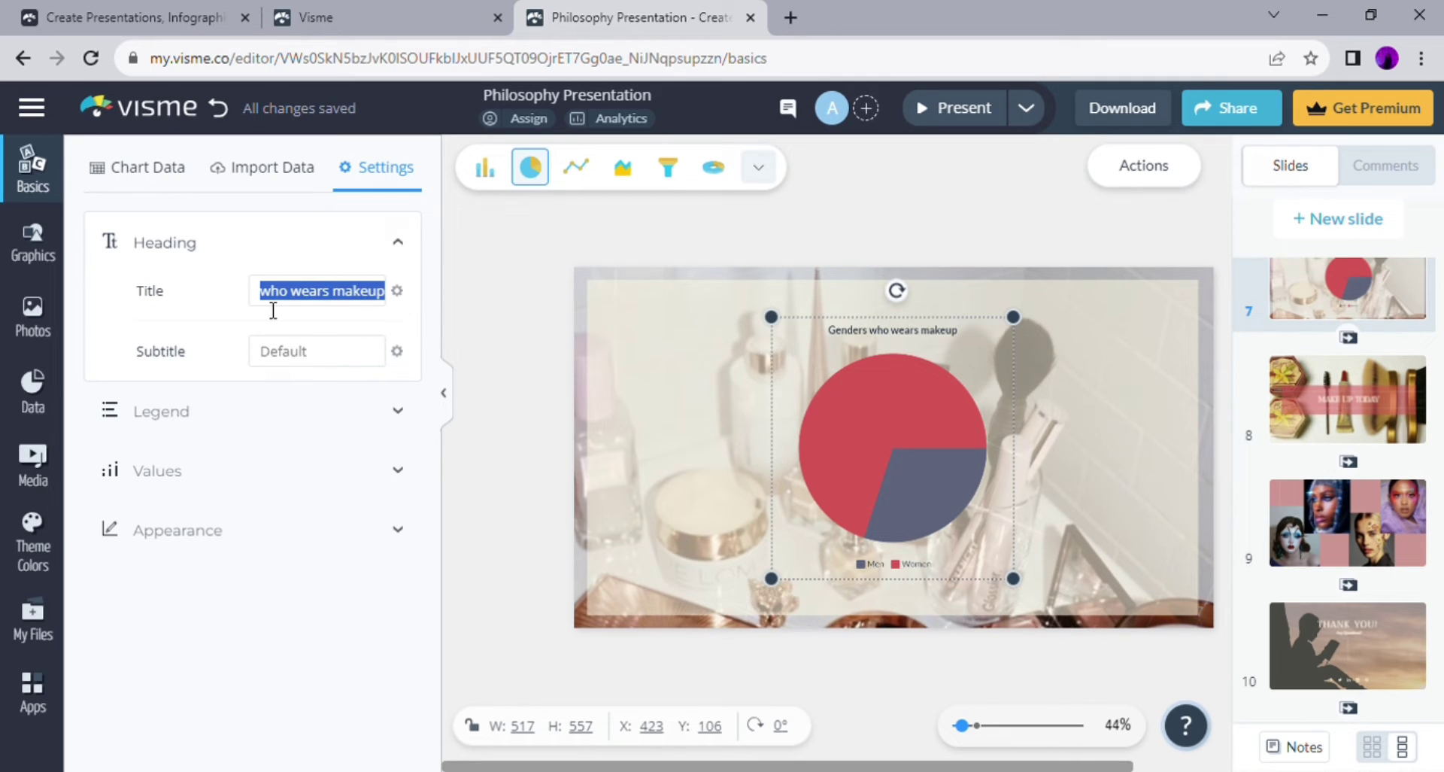
pyautogui.write('Make')
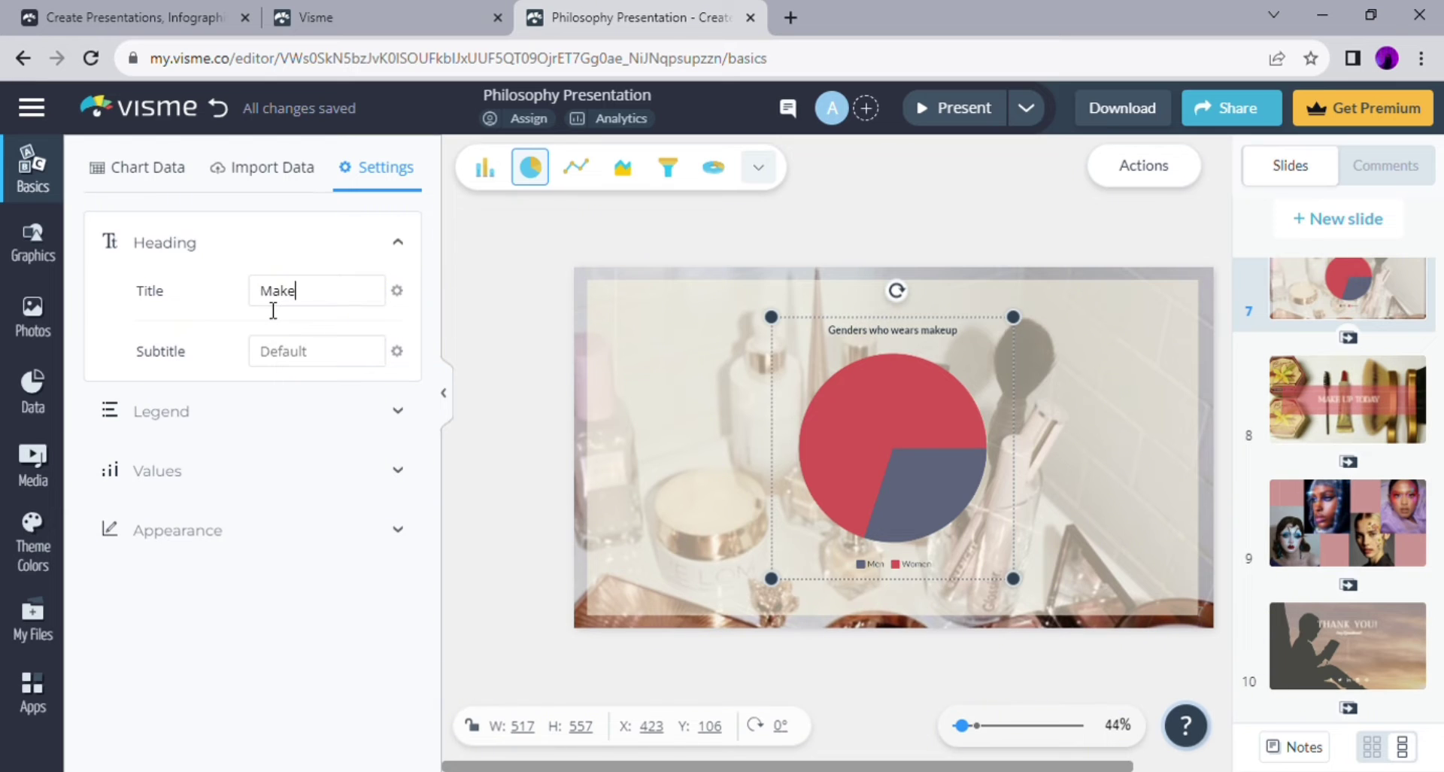
pyautogui.write('up Style popuu')
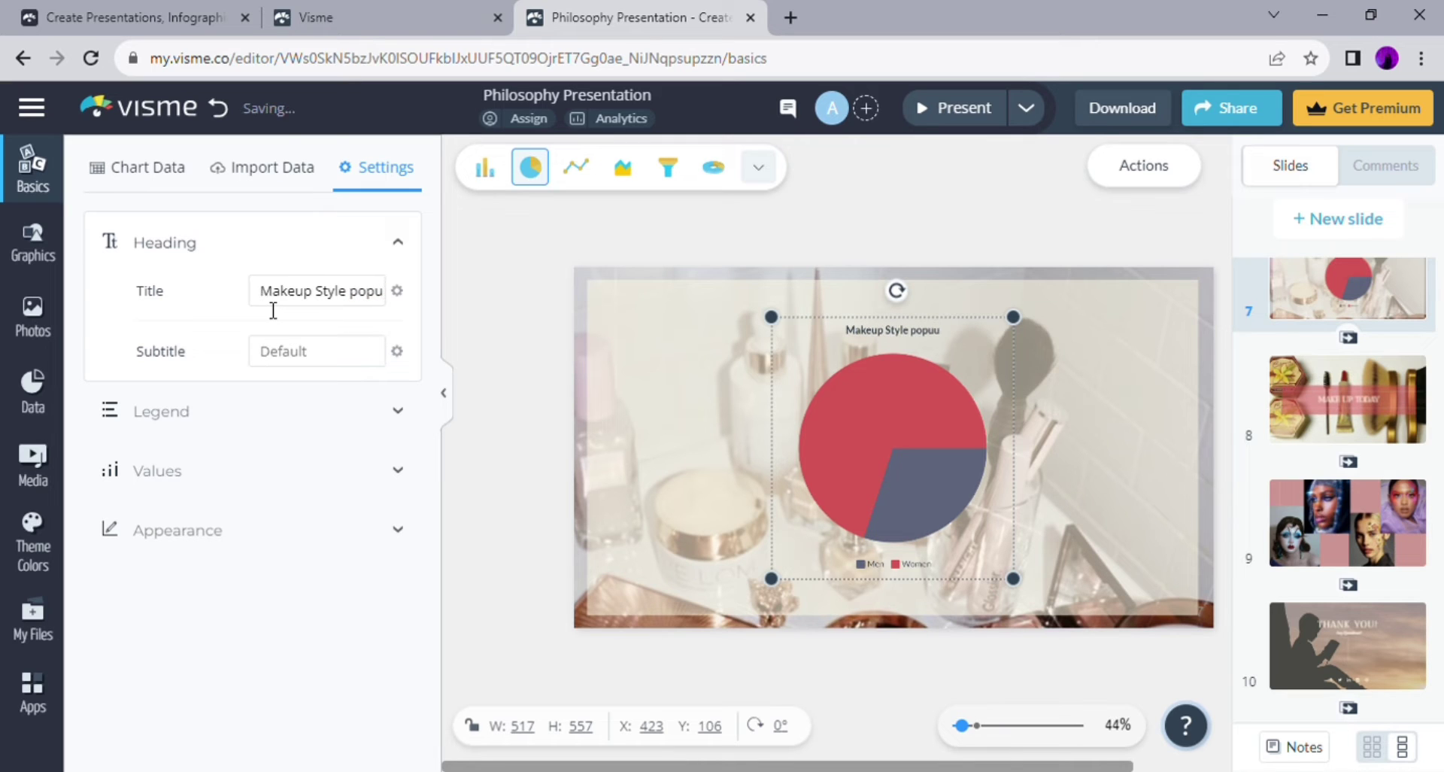
pyautogui.press('BackSpace')
pyautogui.press('BackSpace')
pyautogui.press('BackSpace')
pyautogui.press('BackSpace')
pyautogui.write('Popularity')
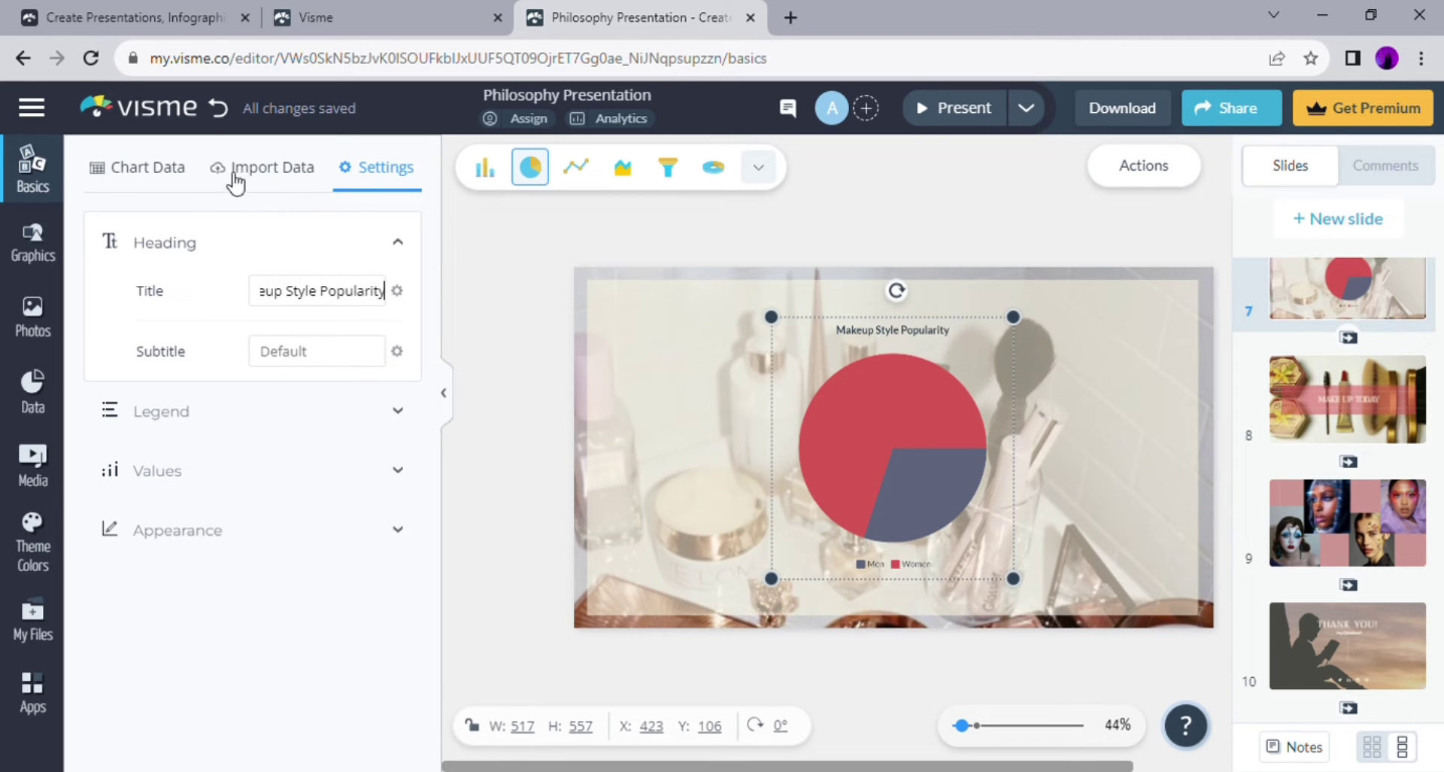
# Step: In Chart Data, relabel row 1 from B1 onward as 1920, 1930, 1940, 1950 and 1960
pyautogui.click(151, 183)
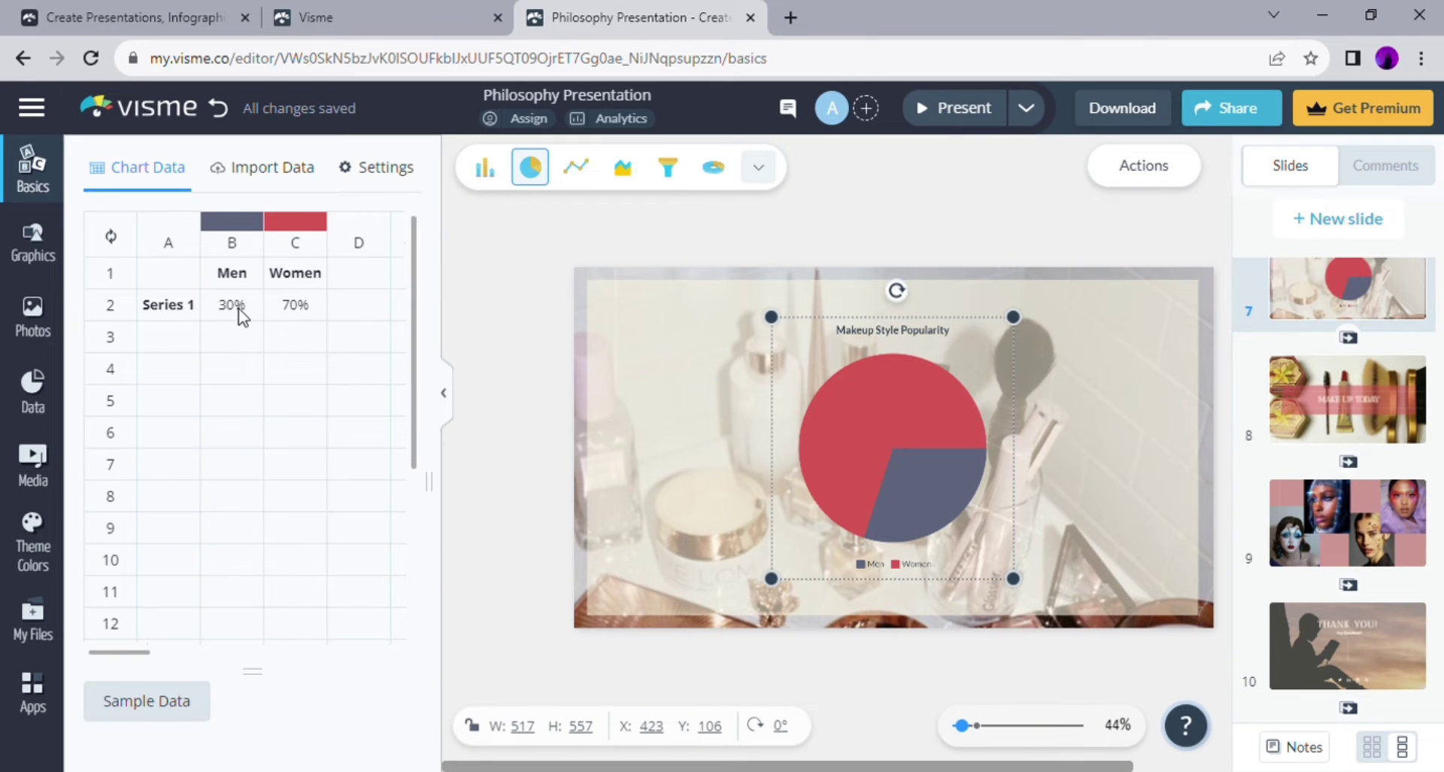
pyautogui.click(239, 308)
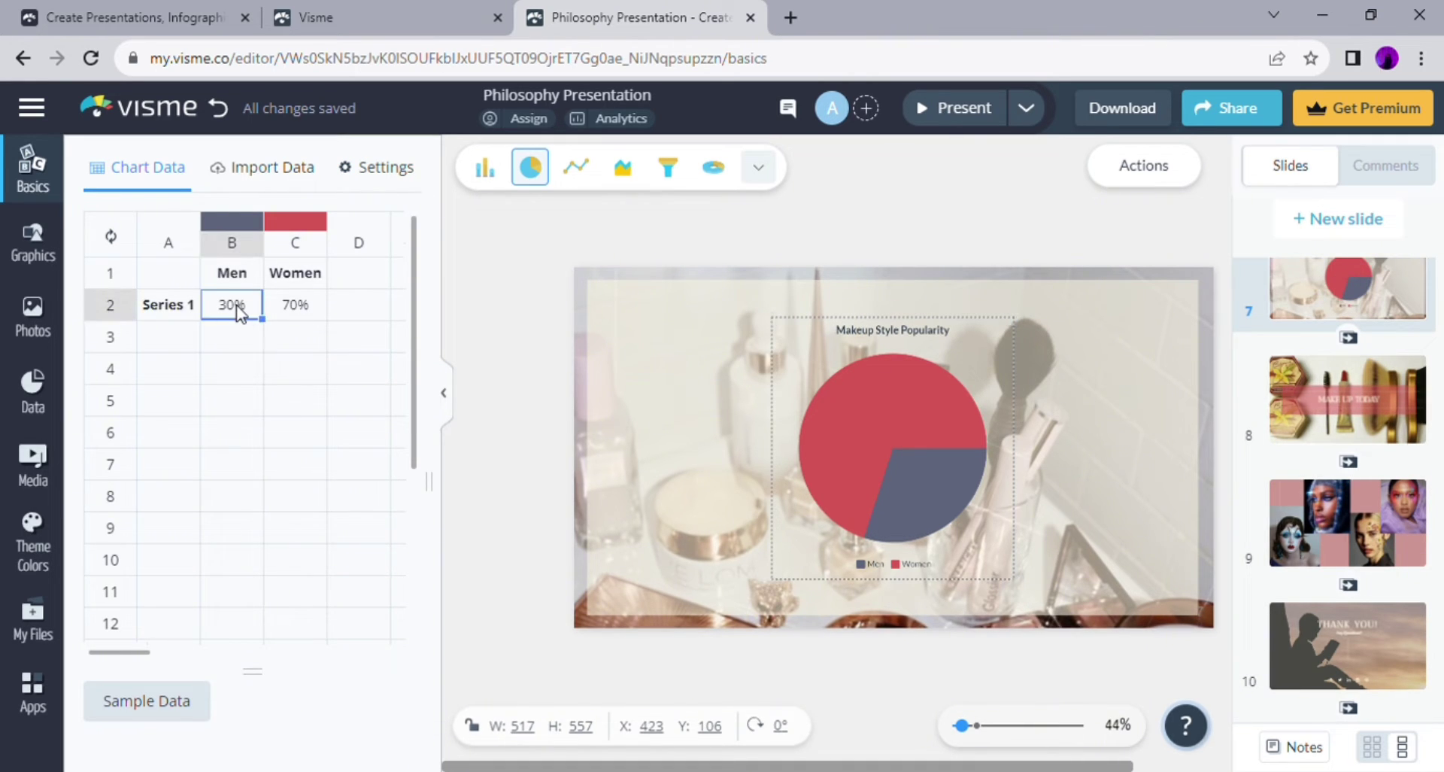
pyautogui.click(241, 280)
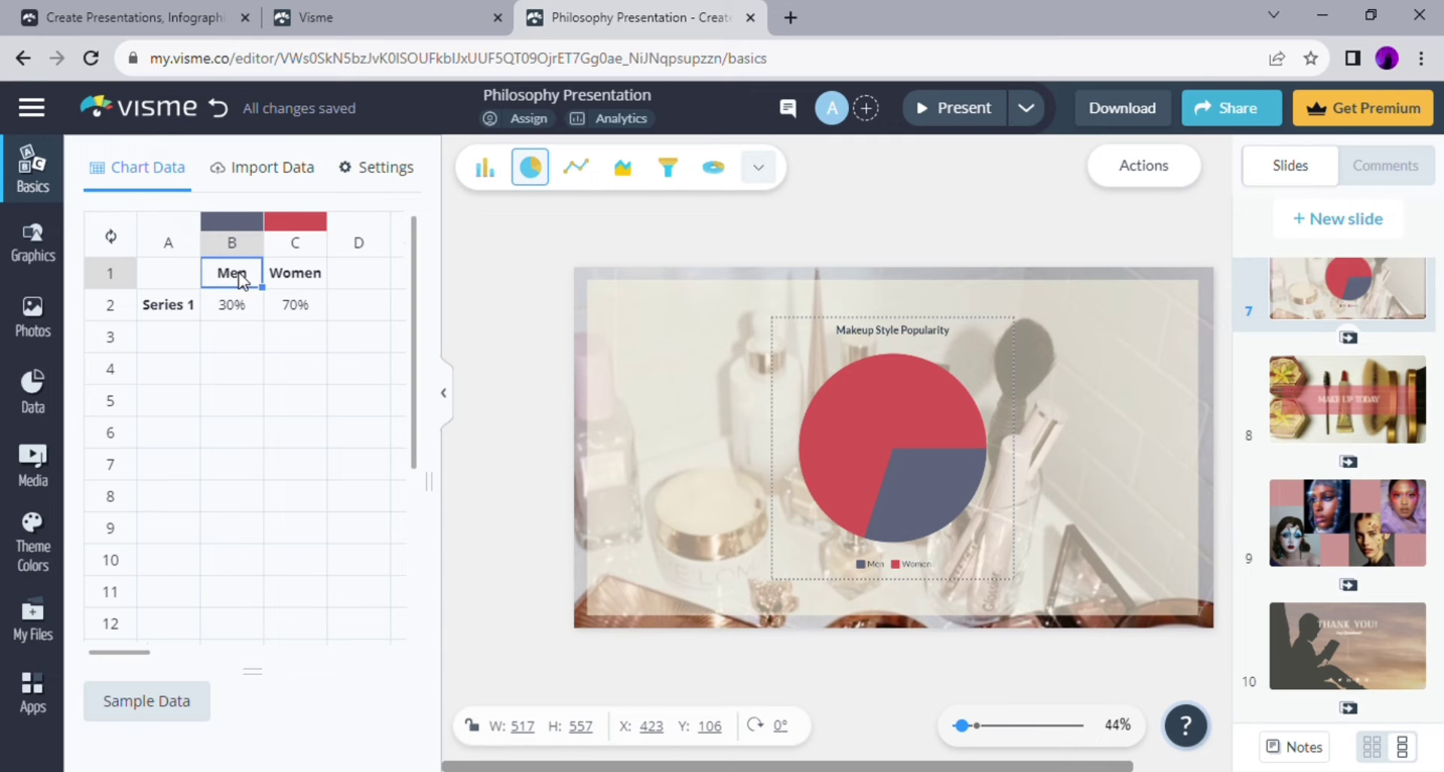
pyautogui.write('1920')
pyautogui.press('Tab')
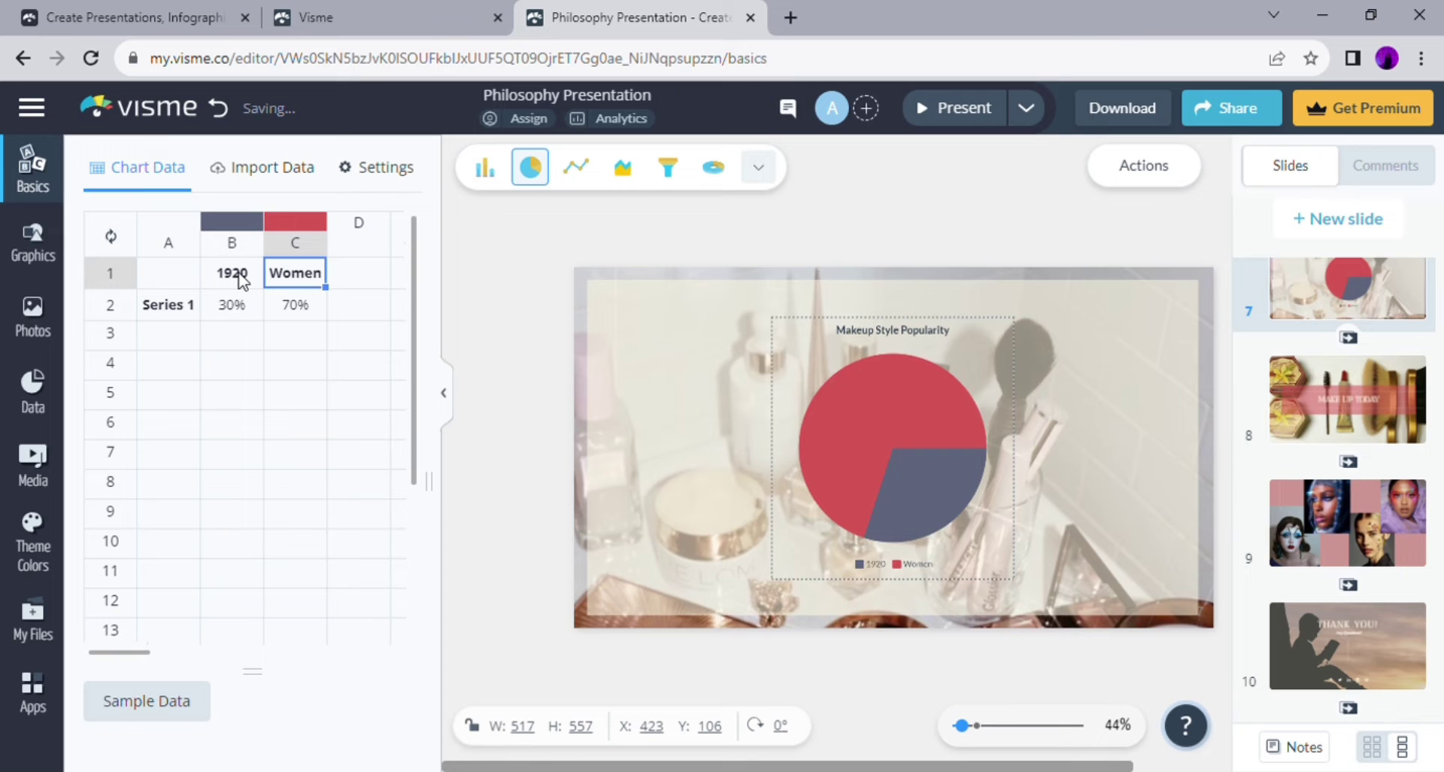
pyautogui.write('1930')
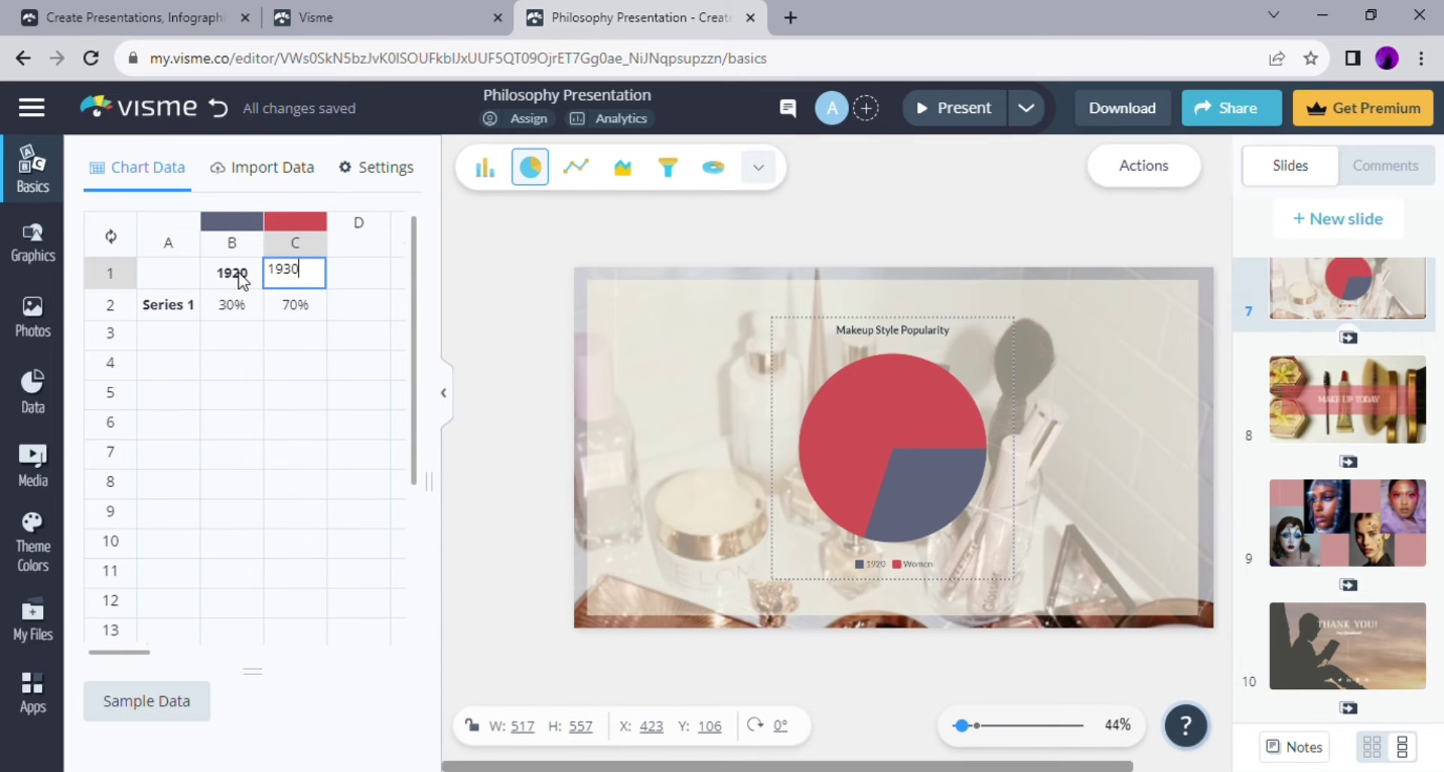
pyautogui.press('Tab')
pyautogui.write('1')
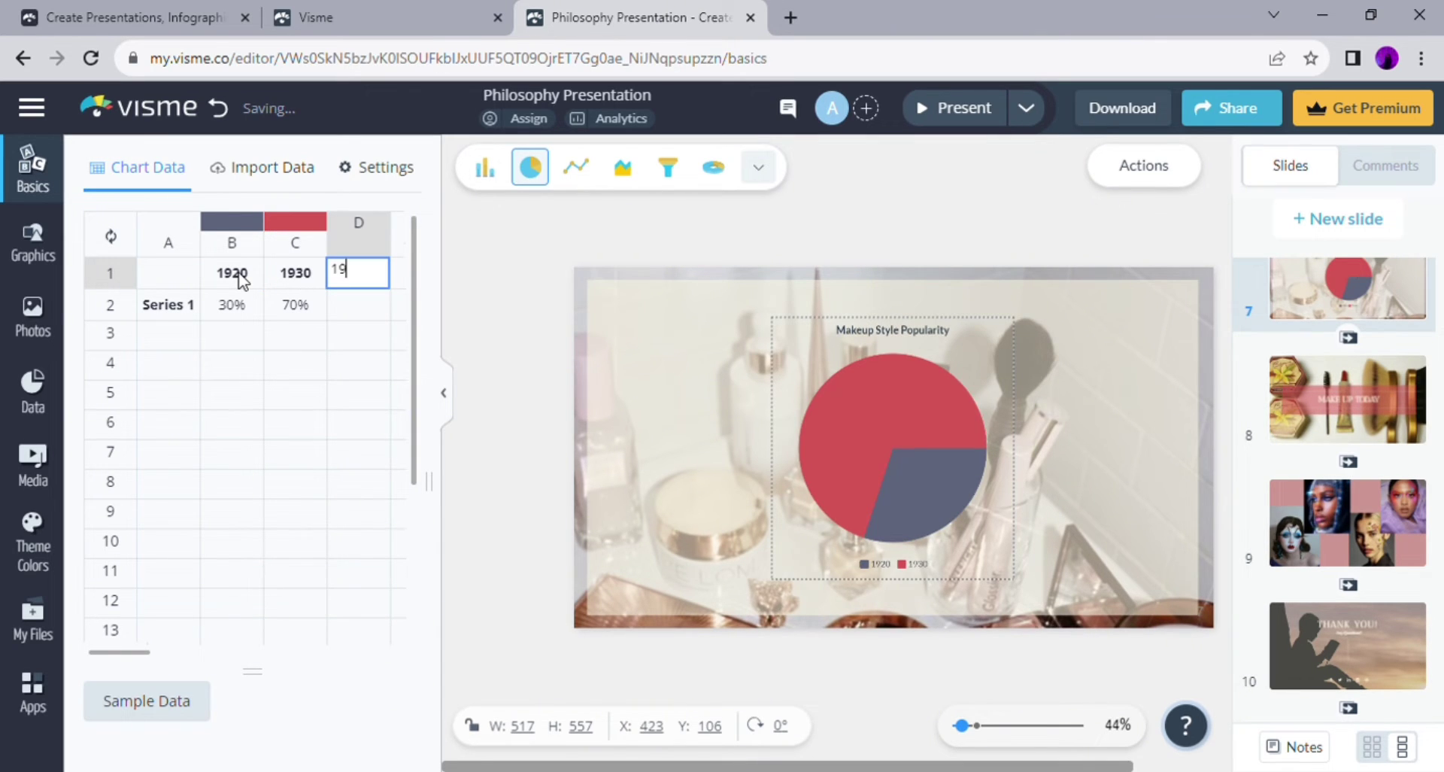
pyautogui.write('940')
pyautogui.press('Tab')
pyautogui.write('1950')
pyautogui.press('Tab')
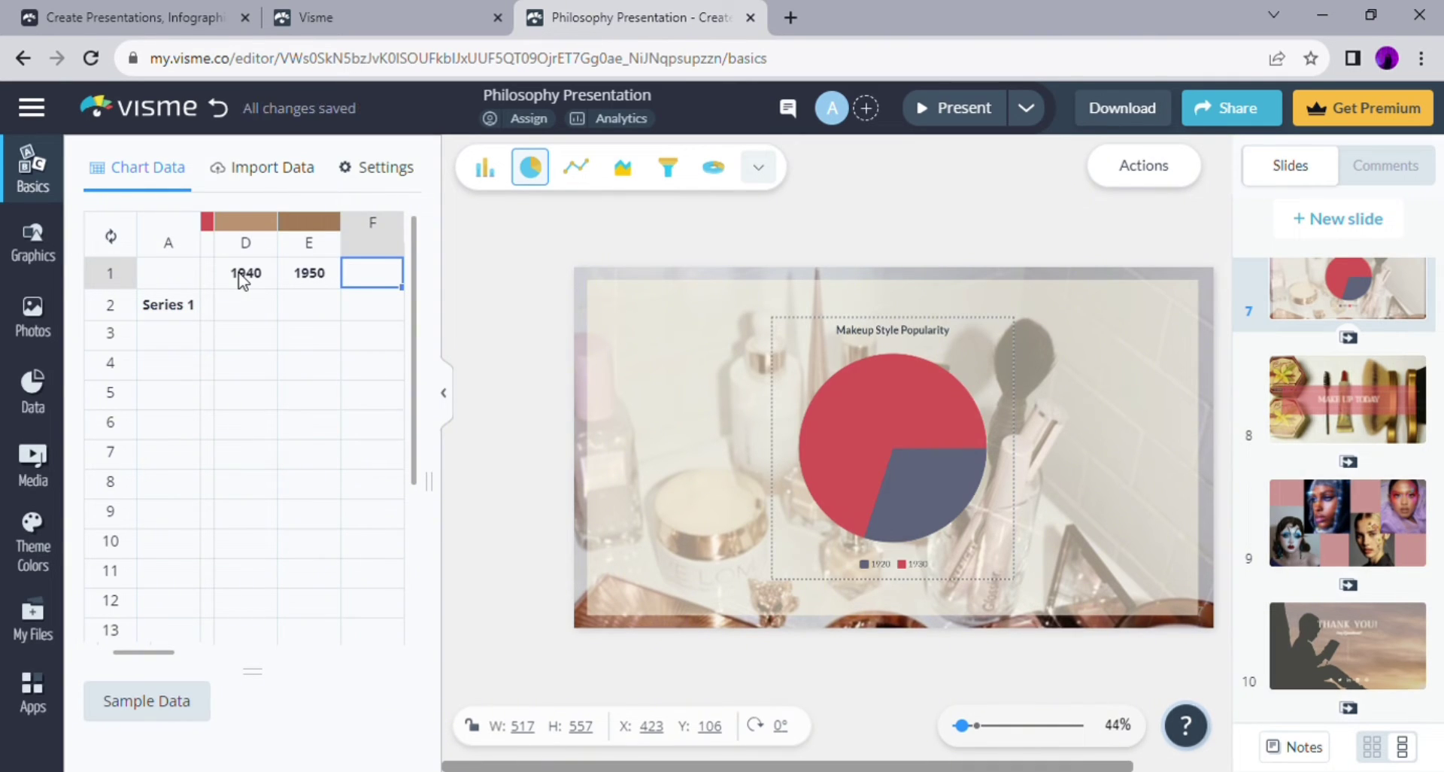
pyautogui.write('1960')
pyautogui.press('Return')
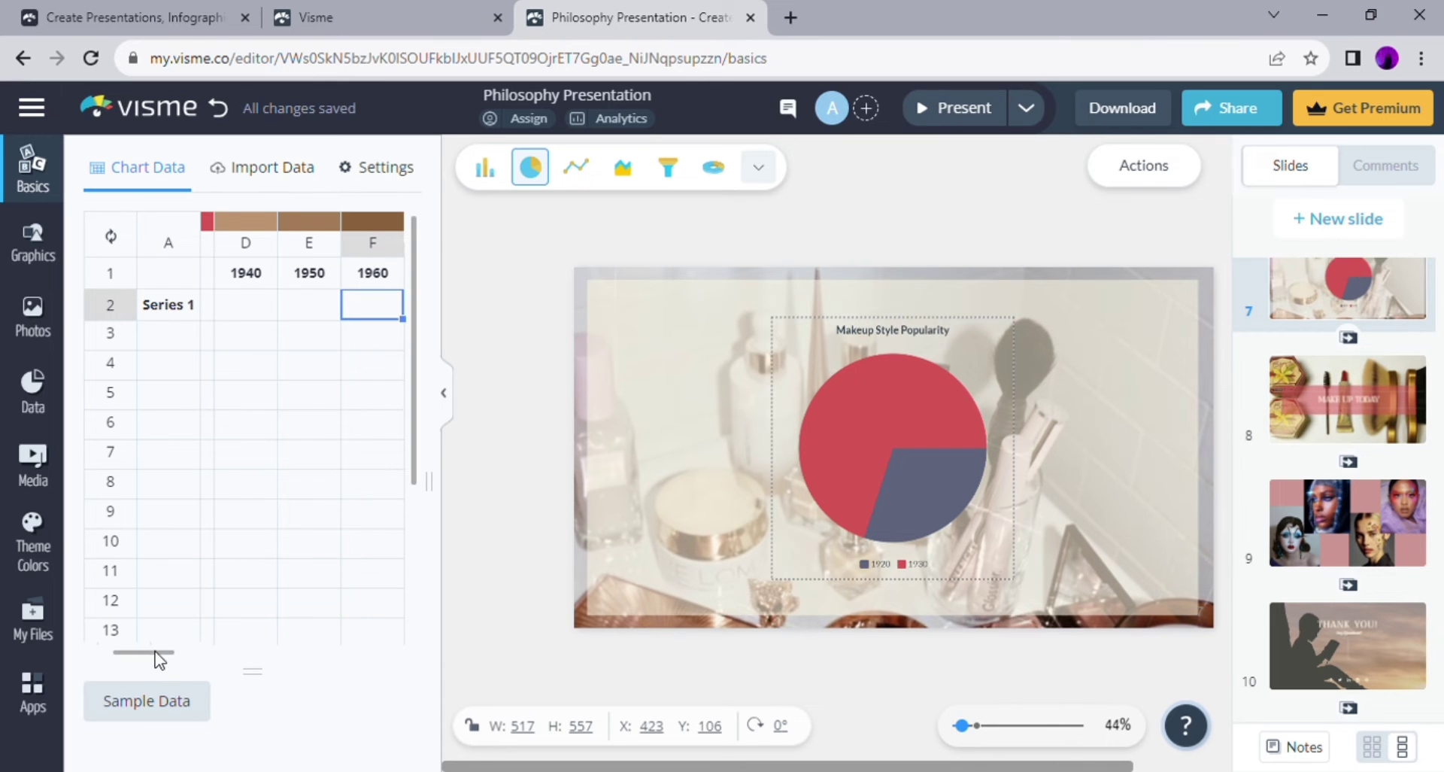
pyautogui.moveTo(159, 652); pyautogui.dragTo(106, 655)
# Step: Enter Series 1 values of 10 for 1920 and 15 for 1930
pyautogui.click(230, 304)
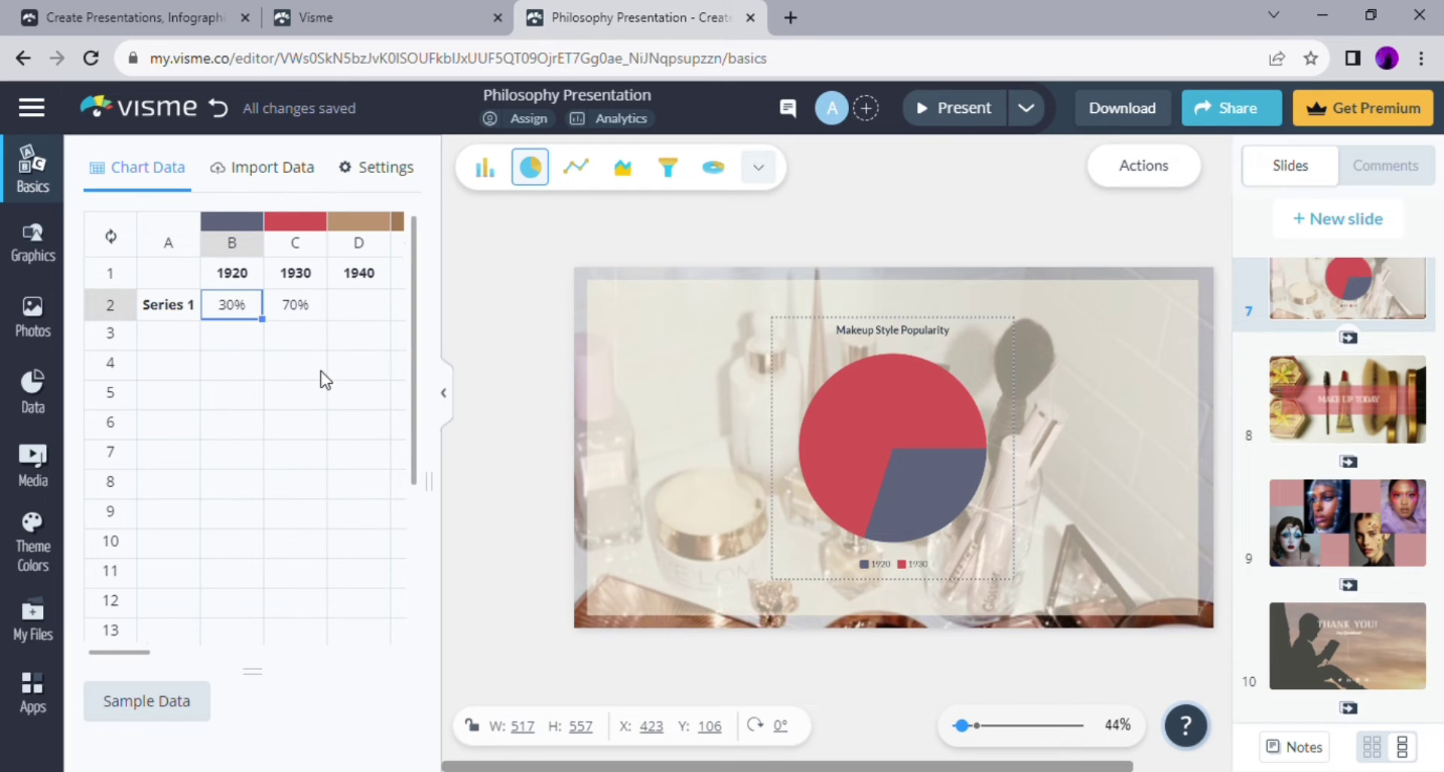
pyautogui.write('10')
pyautogui.click(353, 314)
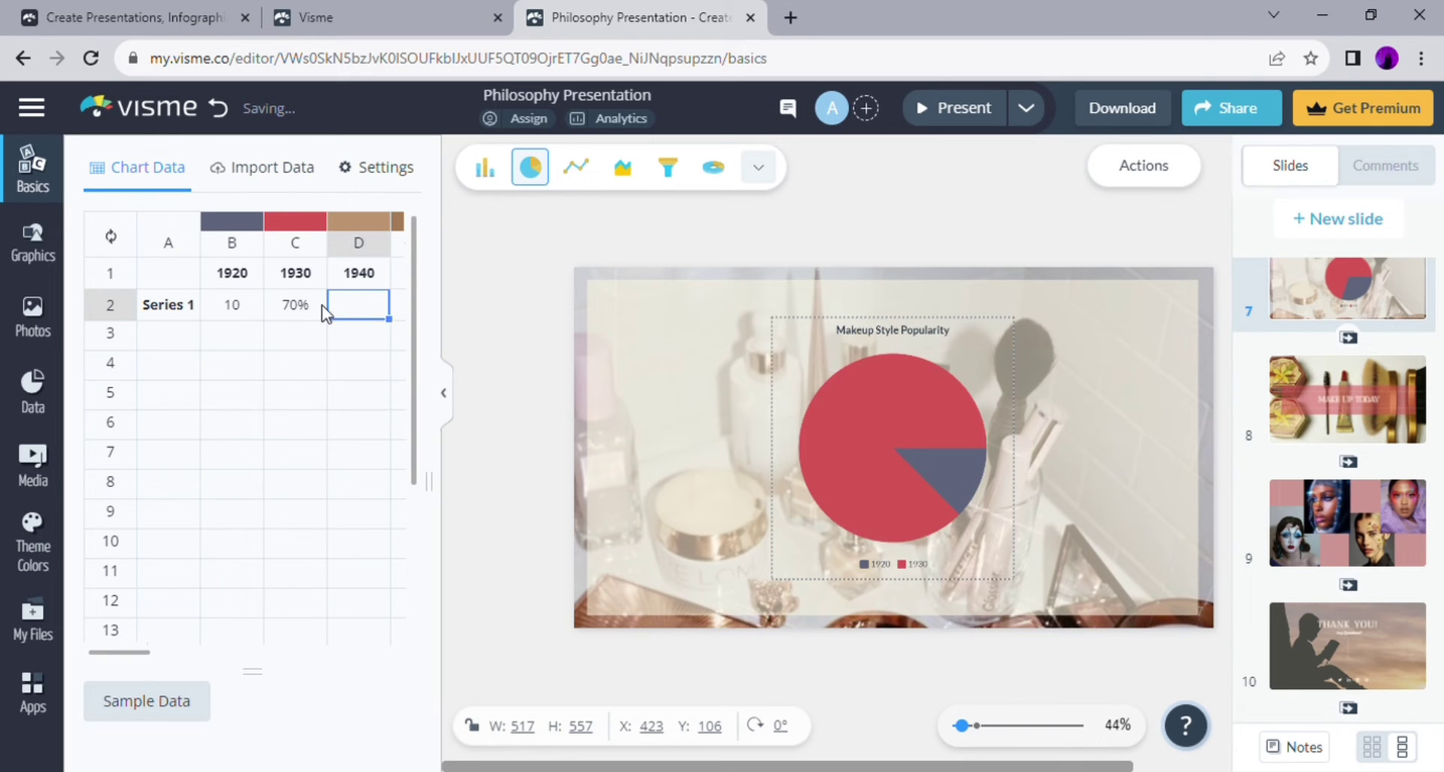
pyautogui.click(320, 312)
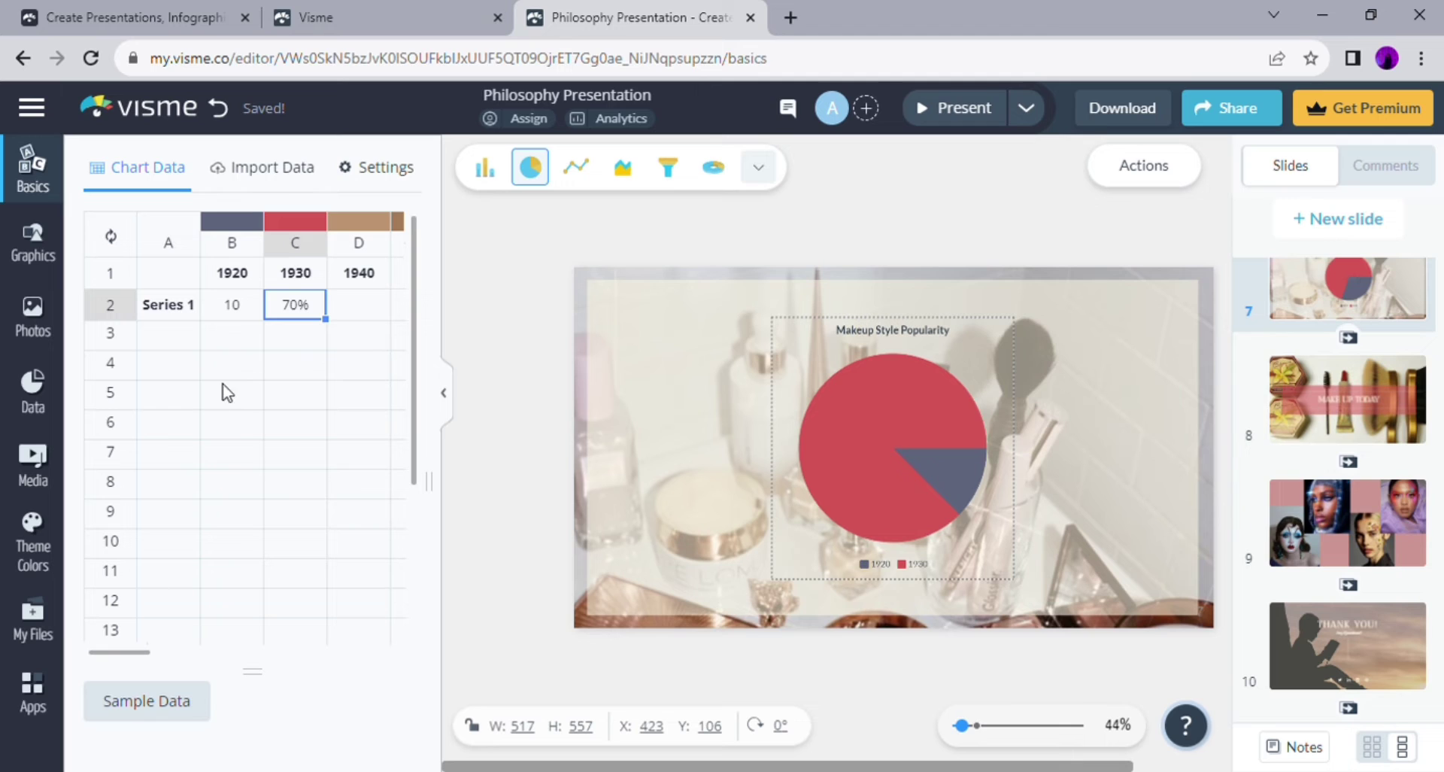
pyautogui.write('15')
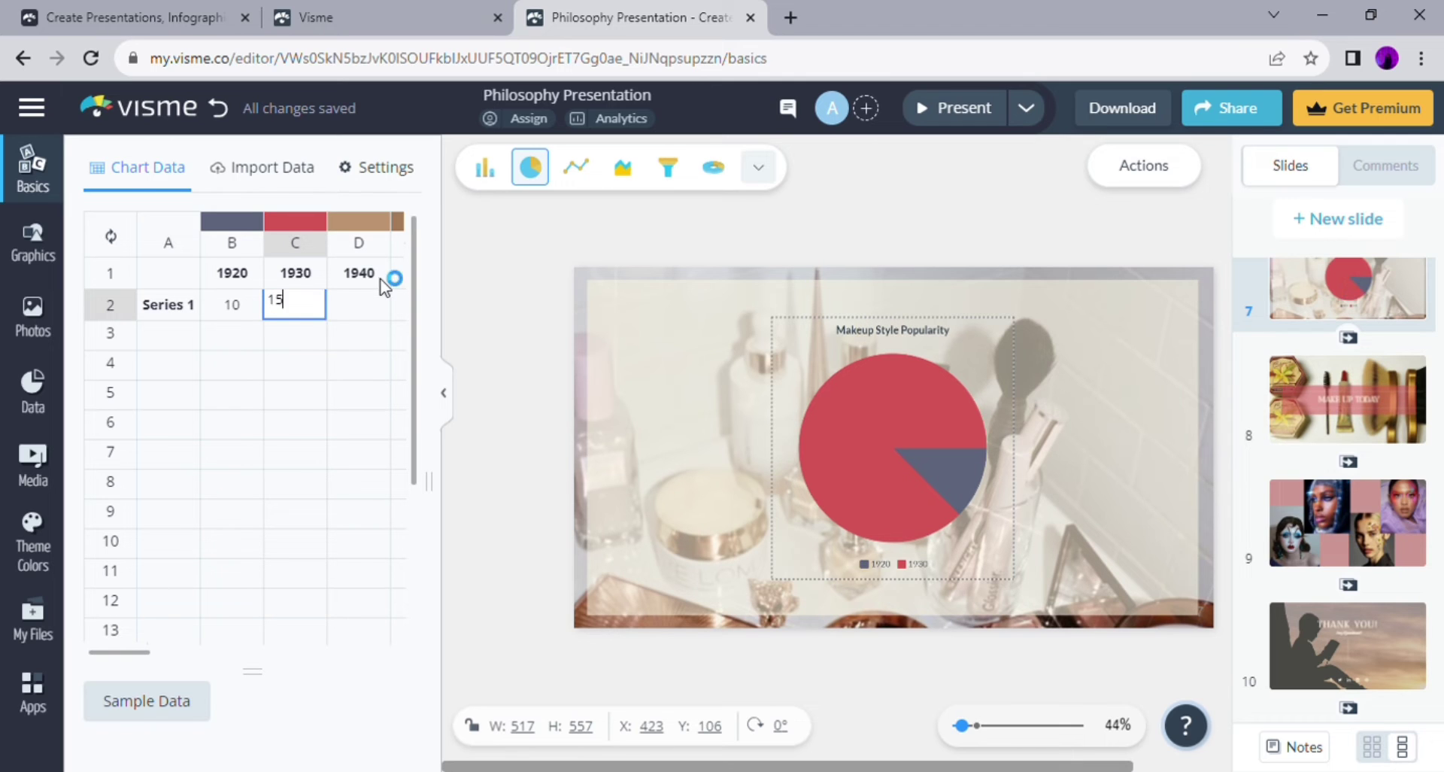
pyautogui.click(368, 308)
# Step: Enter 20, 35 and 20 for 1940, 1950 and 1960, scrolling the grid right
pyautogui.write('20')
pyautogui.moveTo(137, 652)
pyautogui.mouseDown()
pyautogui.moveTo(172, 661)
pyautogui.moveTo(128, 665)
pyautogui.moveTo(158, 661)
pyautogui.mouseUp()
pyautogui.click(335, 307)
pyautogui.moveTo(146, 656)
pyautogui.mouseDown()
pyautogui.moveTo(165, 650)
pyautogui.moveTo(124, 658)
pyautogui.moveTo(169, 653)
pyautogui.mouseUp()
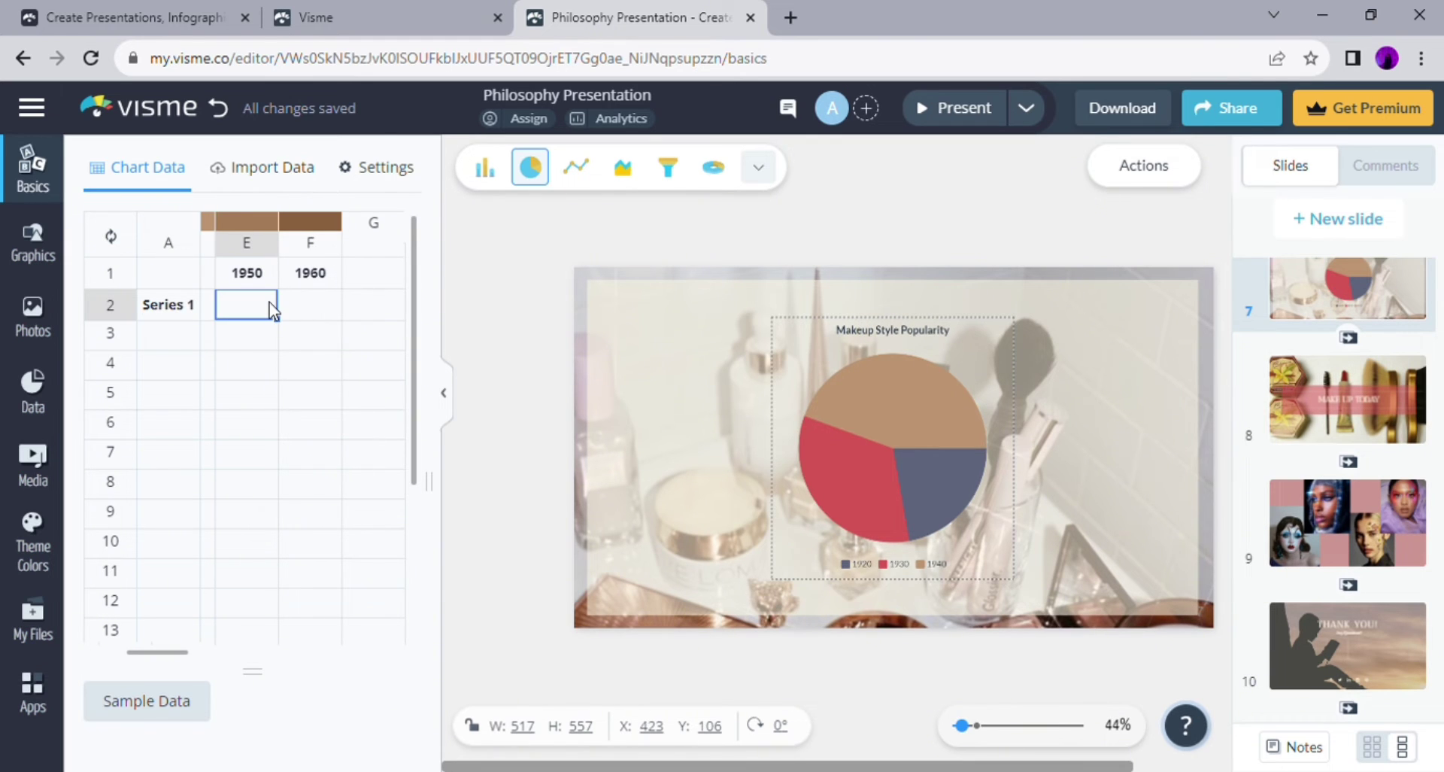
pyautogui.write('35')
pyautogui.click(283, 309)
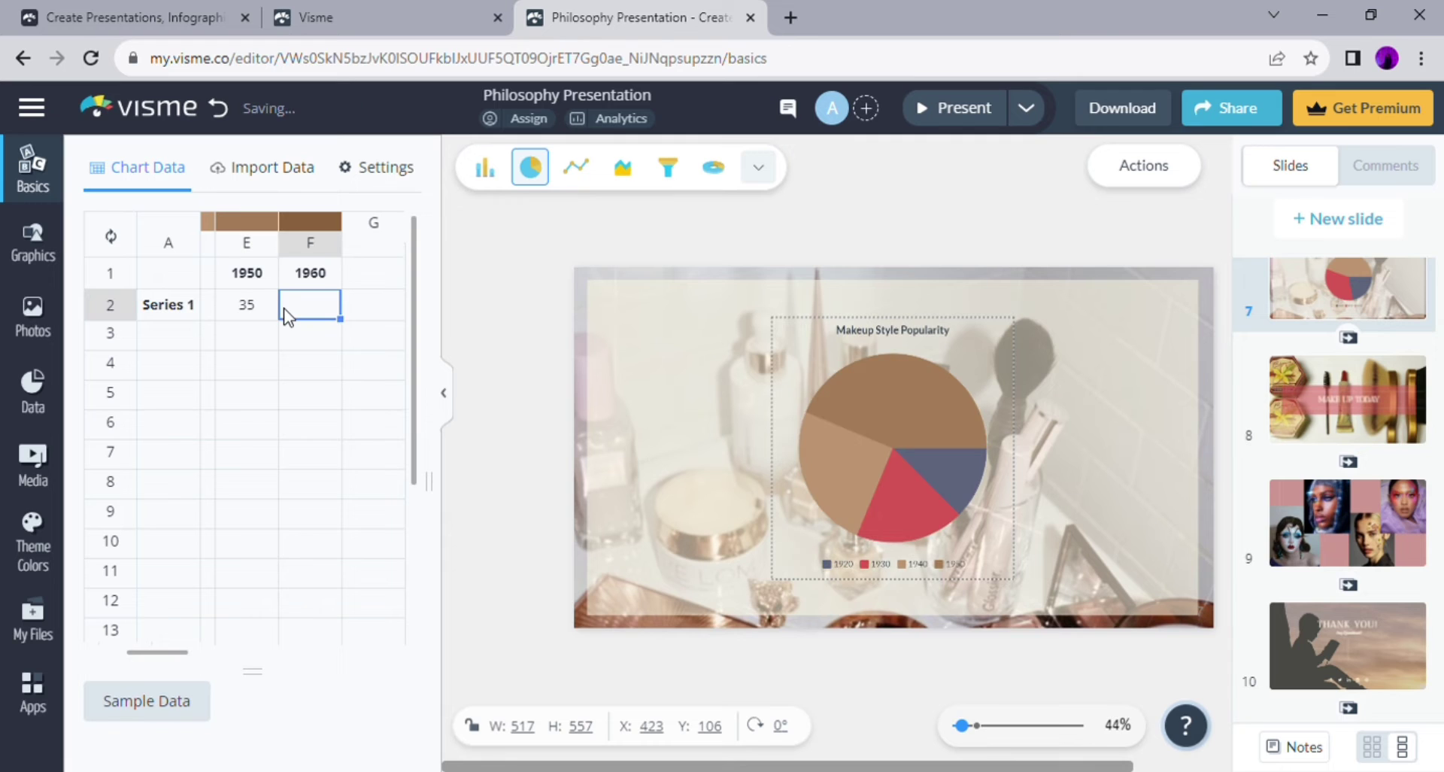
pyautogui.write('20')
pyautogui.click(329, 368)
pyautogui.moveTo(141, 653); pyautogui.dragTo(101, 661)
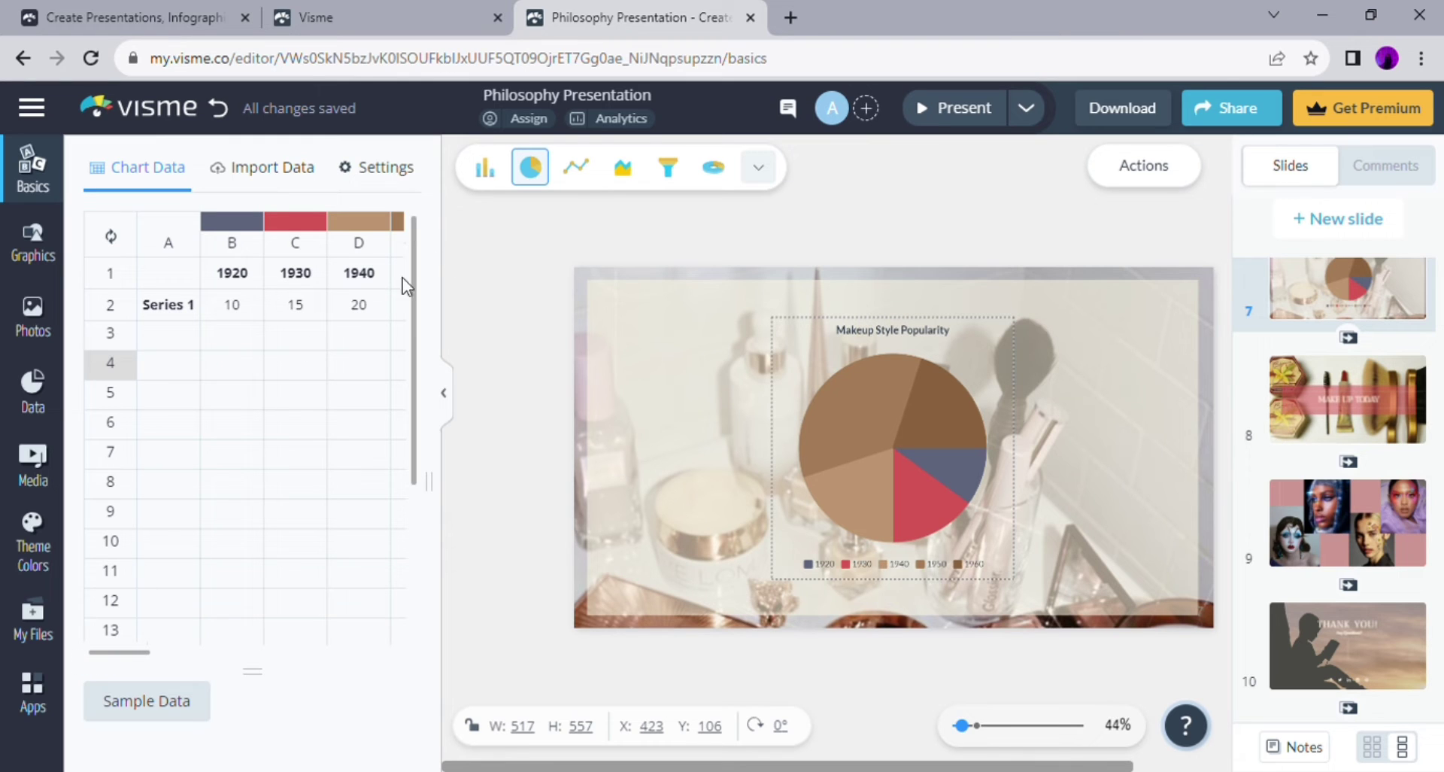
# Step: Colour the 1940 slice light blue and the 1950 slice peach from the palette
pyautogui.click(383, 222)
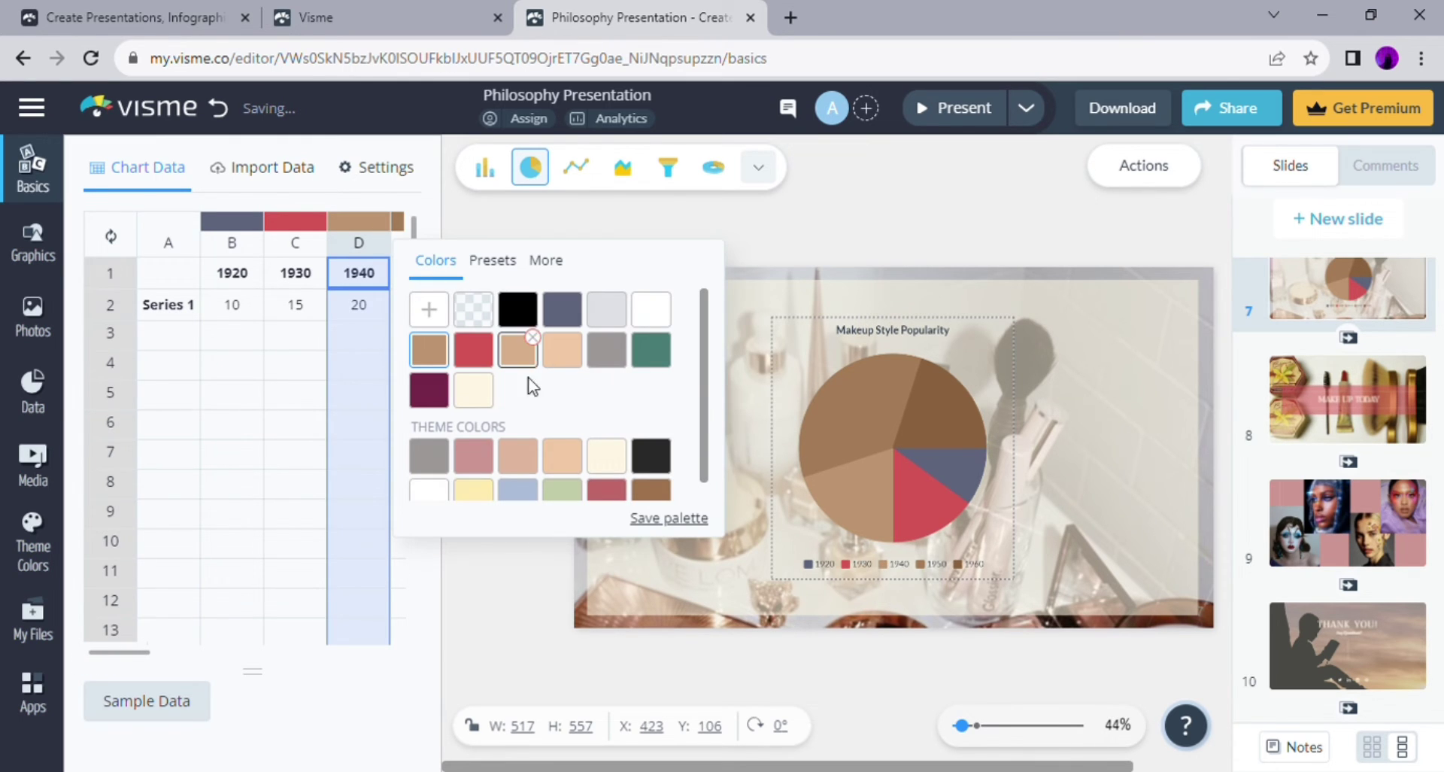
pyautogui.click(486, 473)
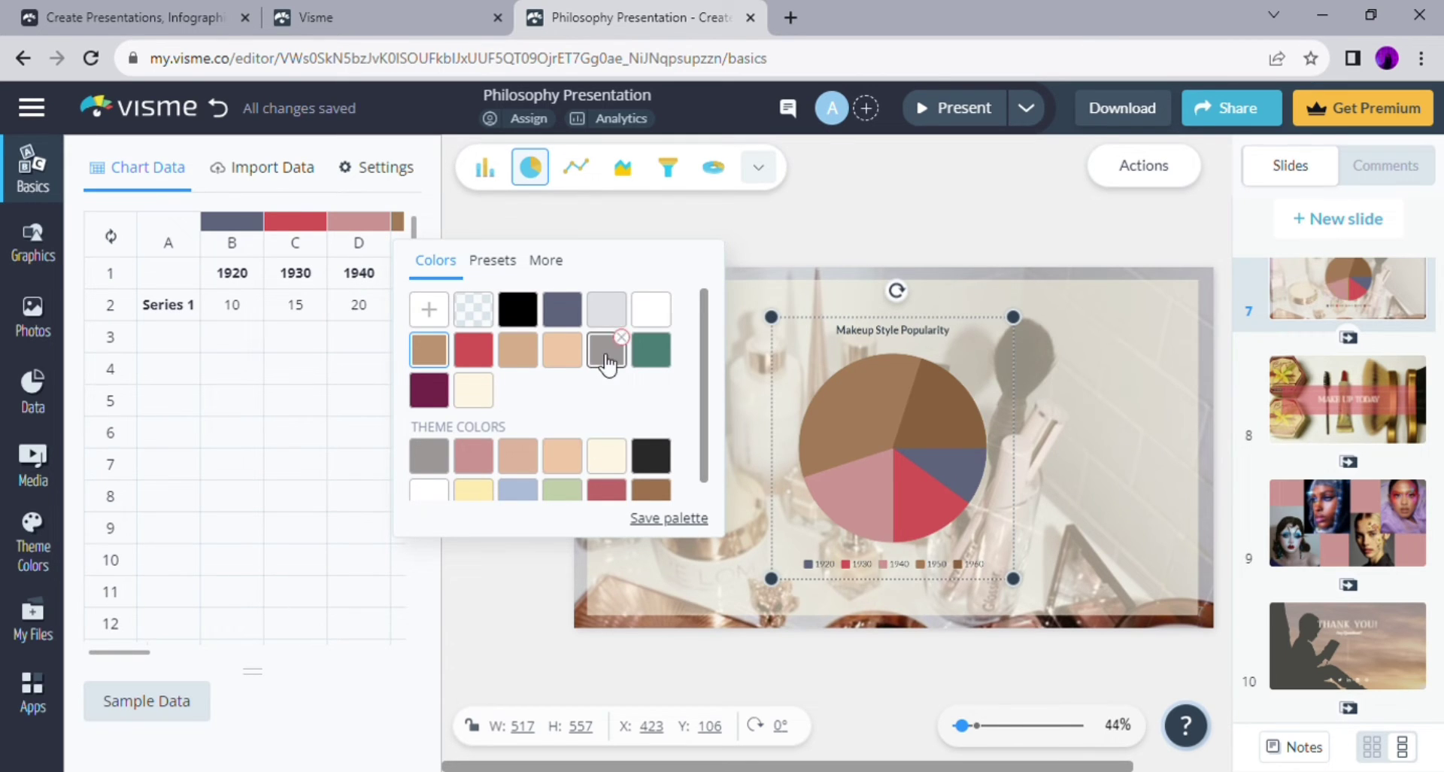
pyautogui.click(518, 491)
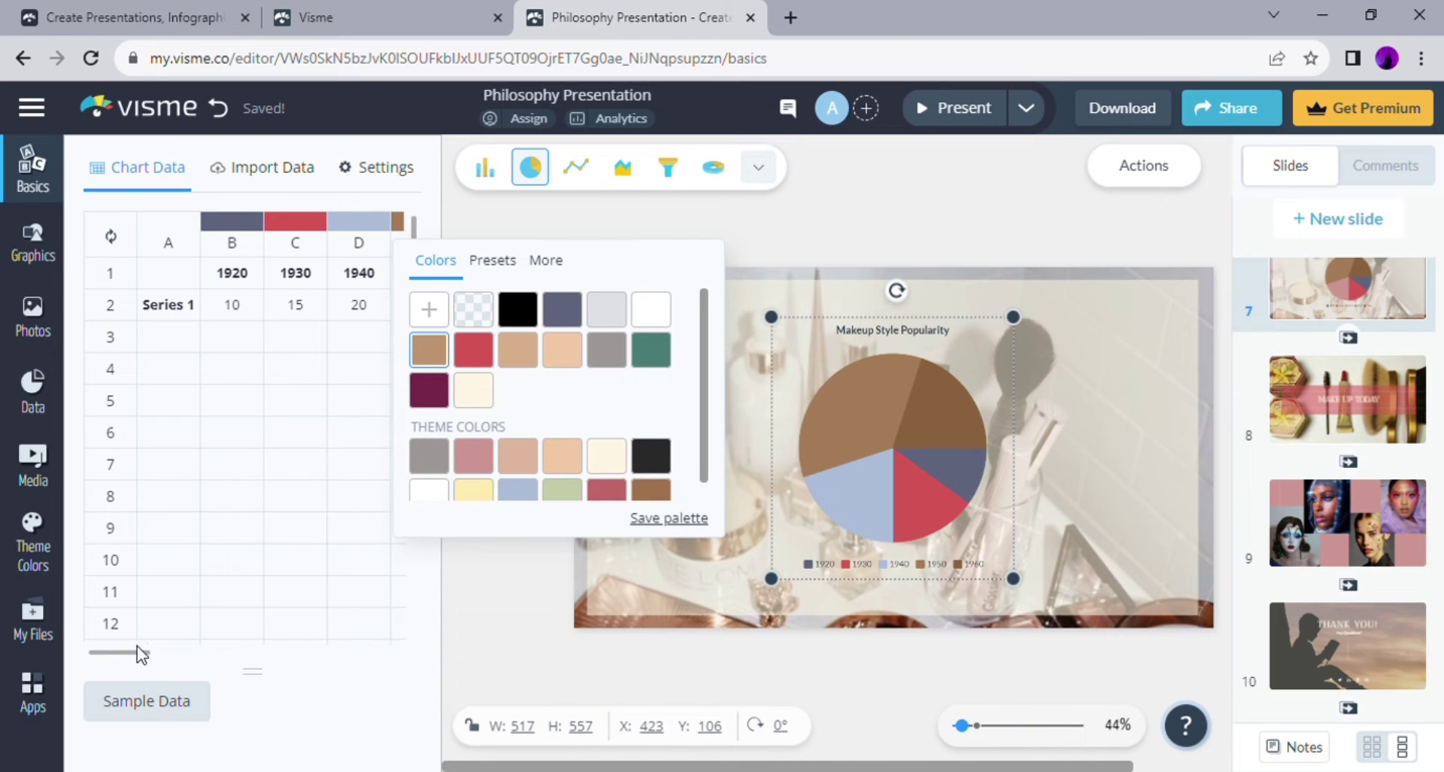
pyautogui.moveTo(140, 654); pyautogui.dragTo(161, 655)
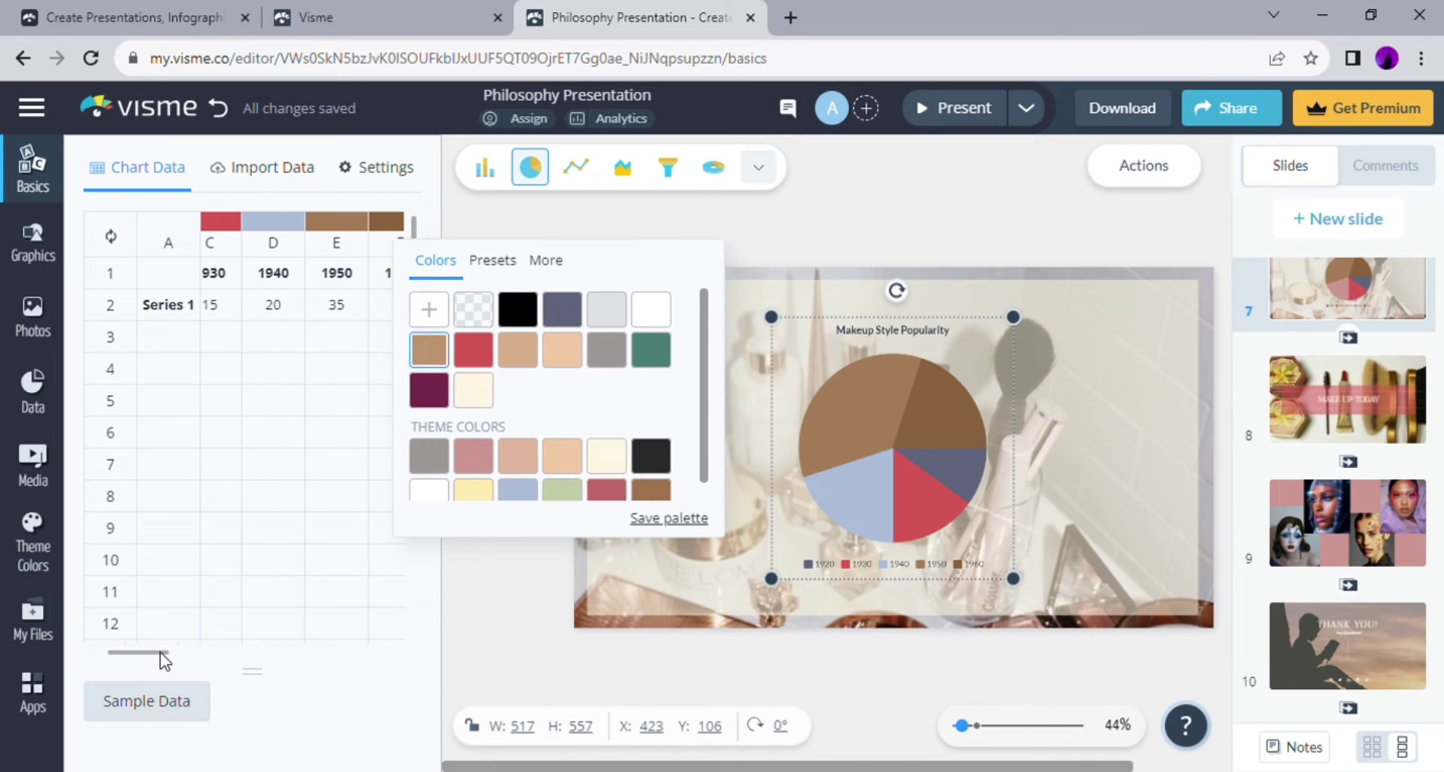
pyautogui.click(362, 237)
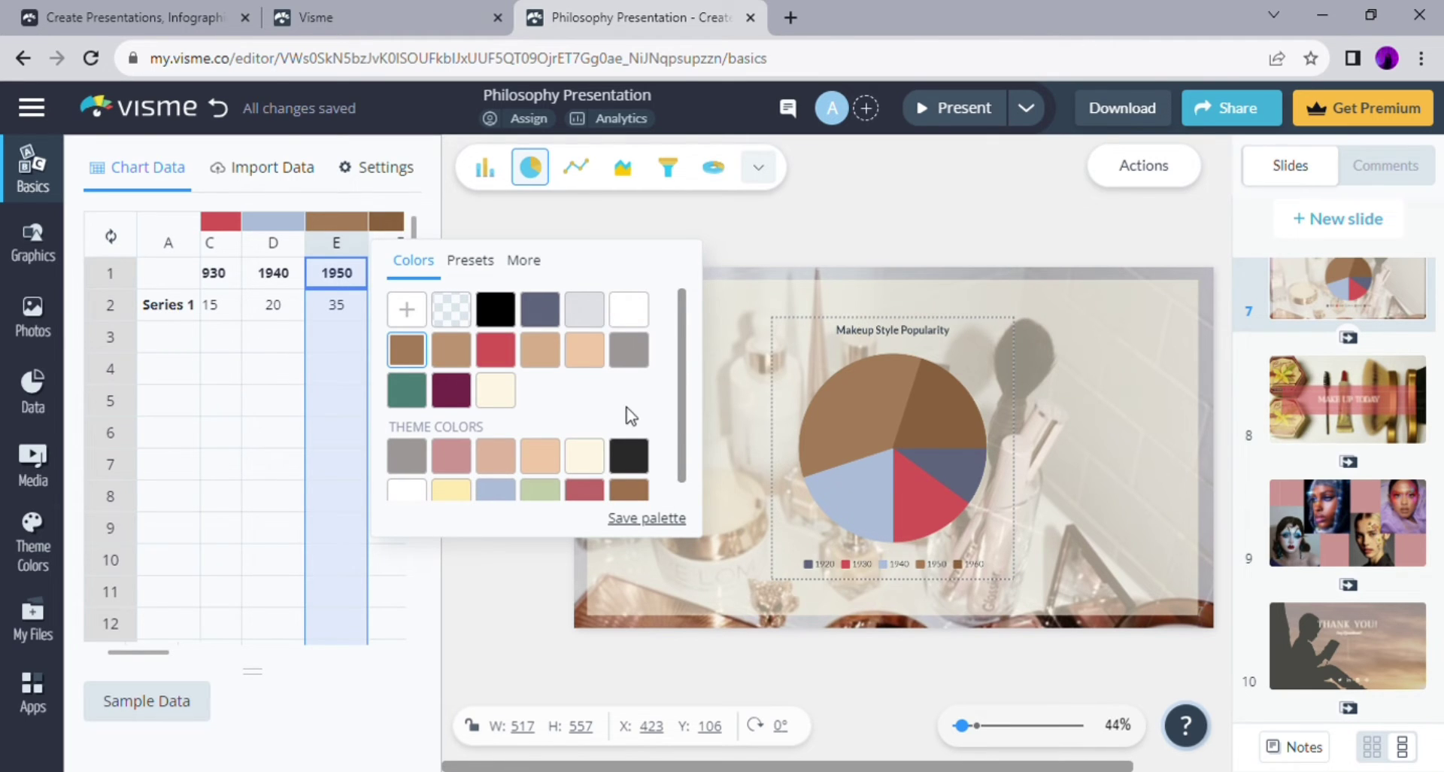
pyautogui.click(596, 353)
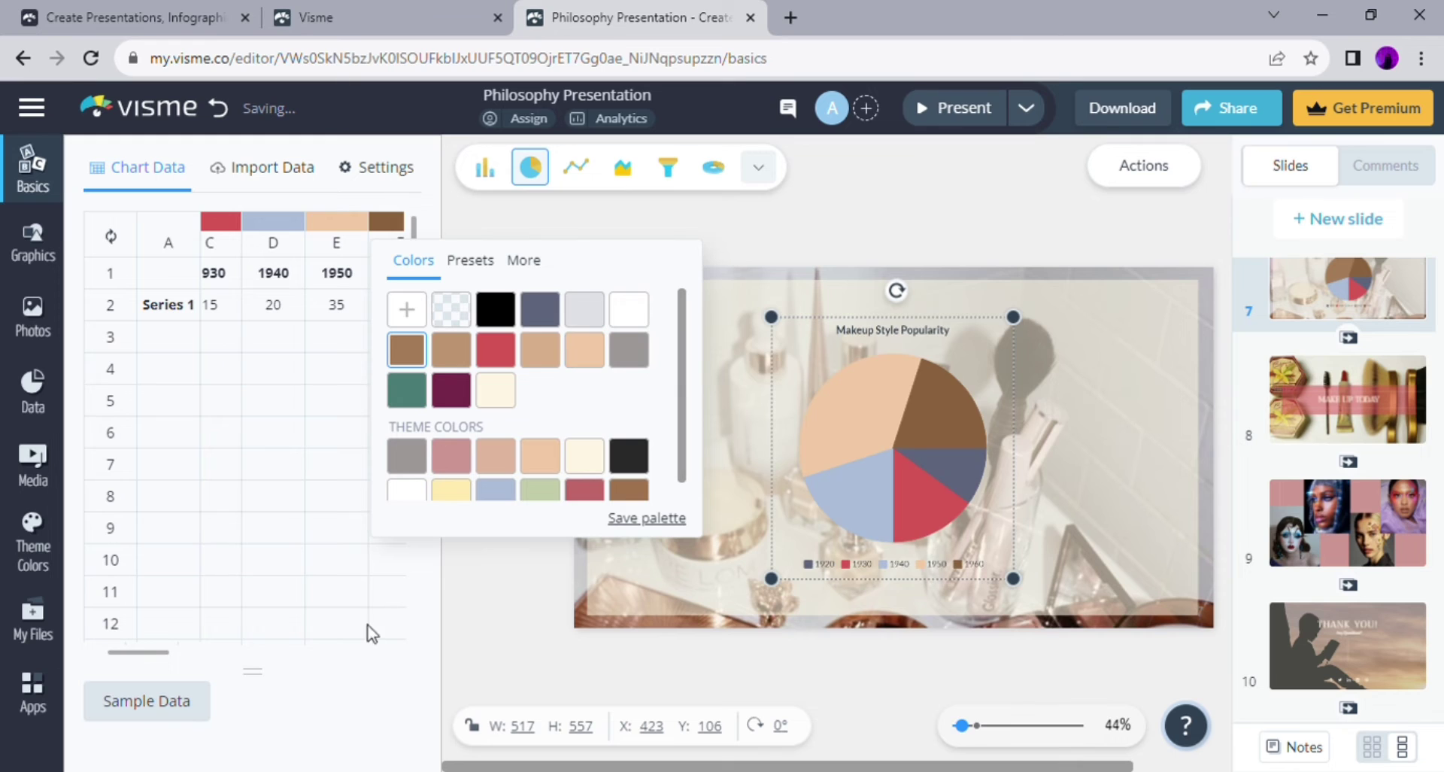
pyautogui.click(404, 224)
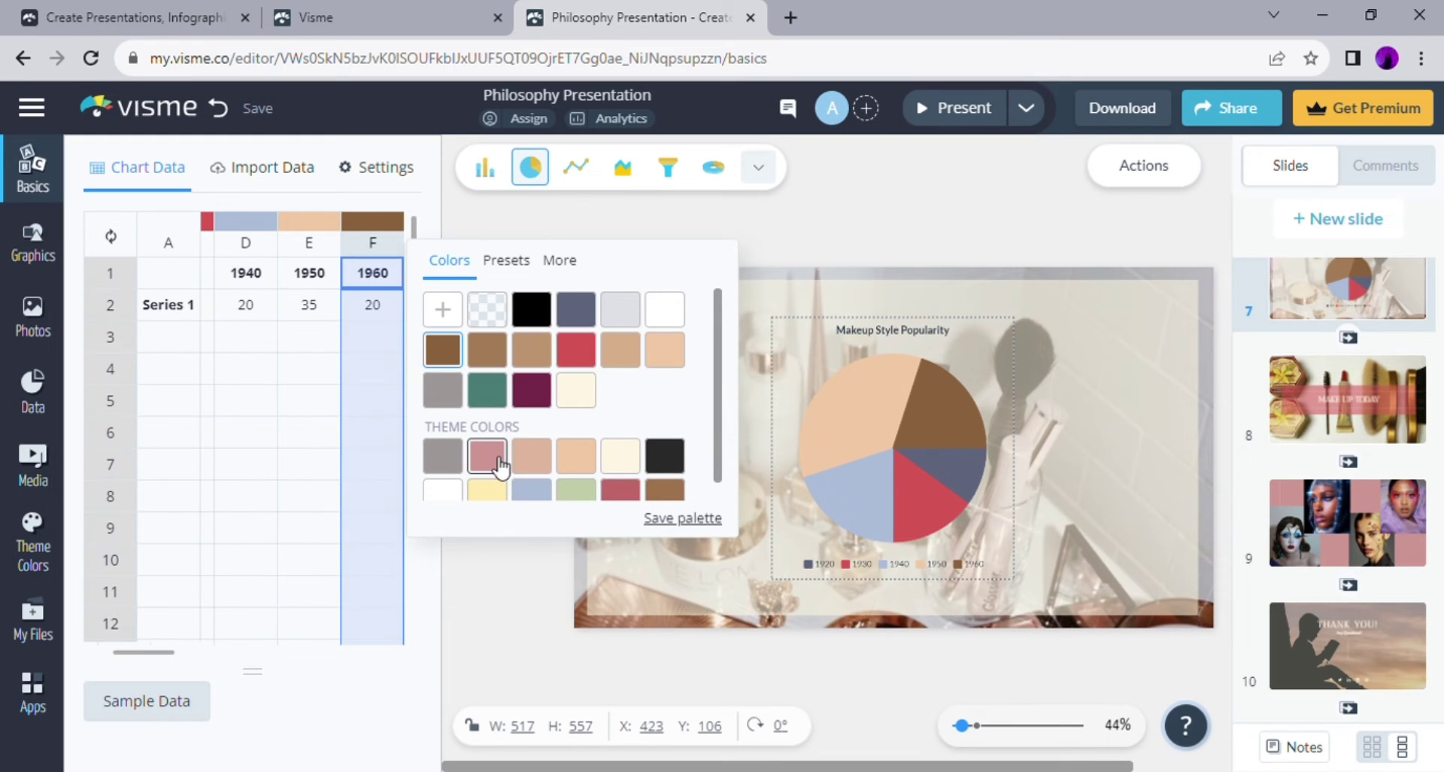
pyautogui.scroll(-1, 514, 490)
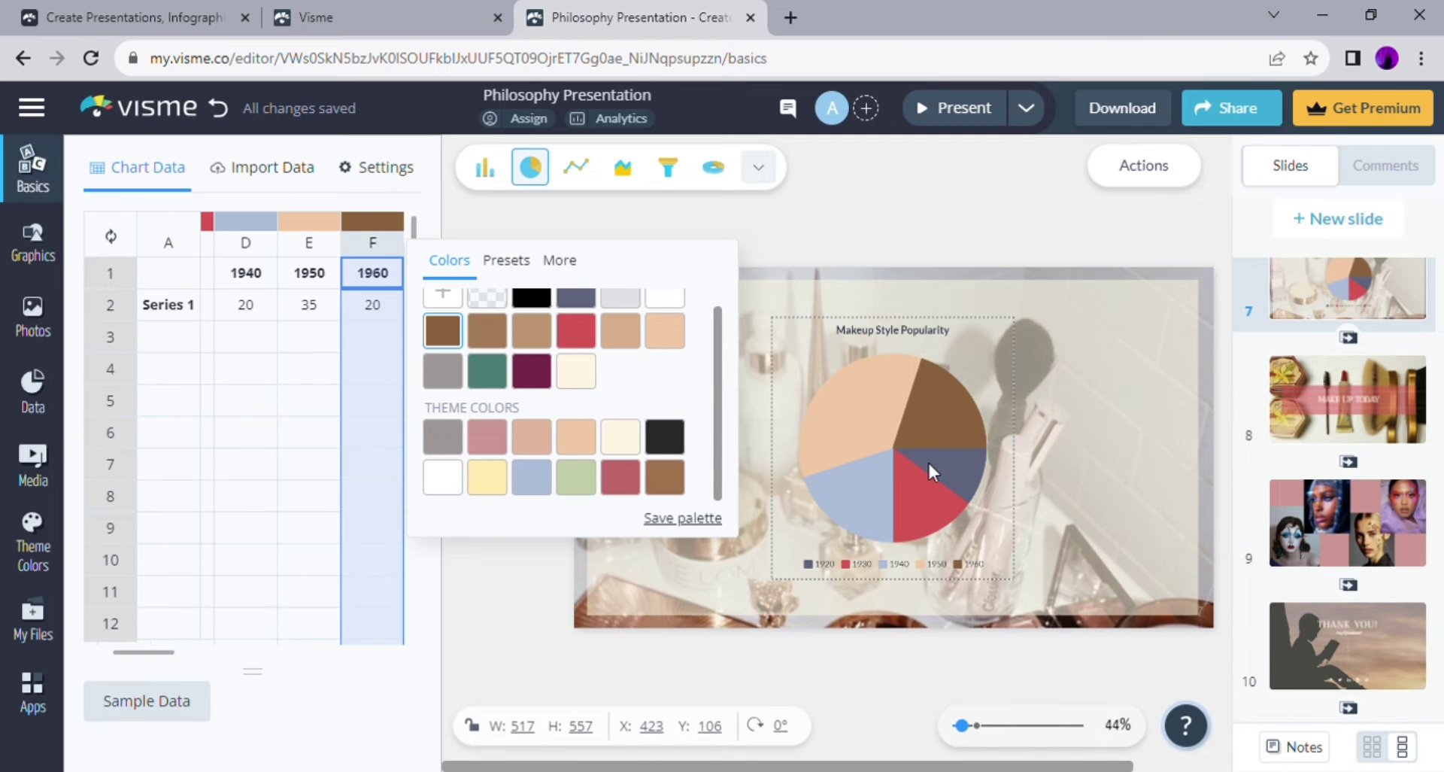
pyautogui.click(239, 358)
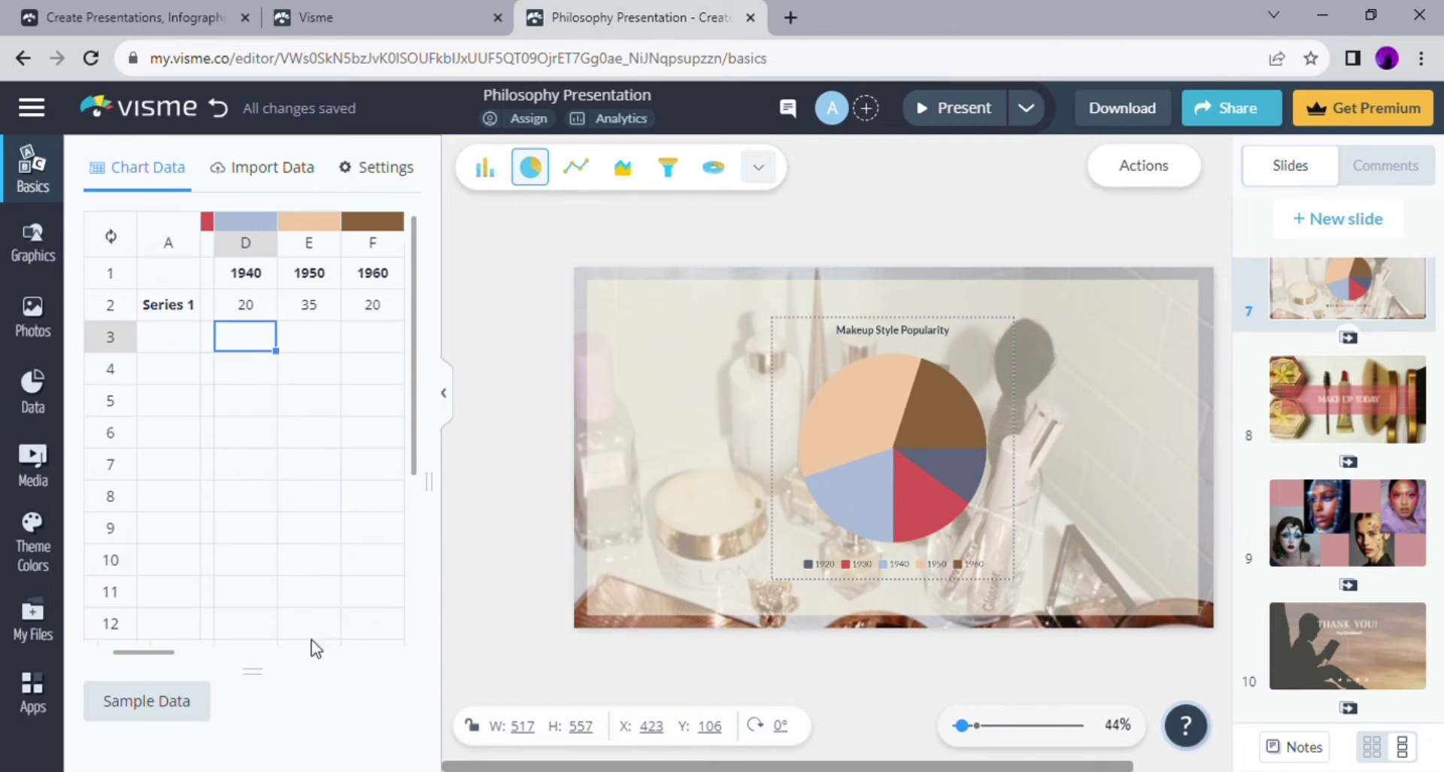
# Step: Paste a duplicate Series 1 label into row 3, then clear it again
pyautogui.moveTo(161, 652); pyautogui.dragTo(94, 654)
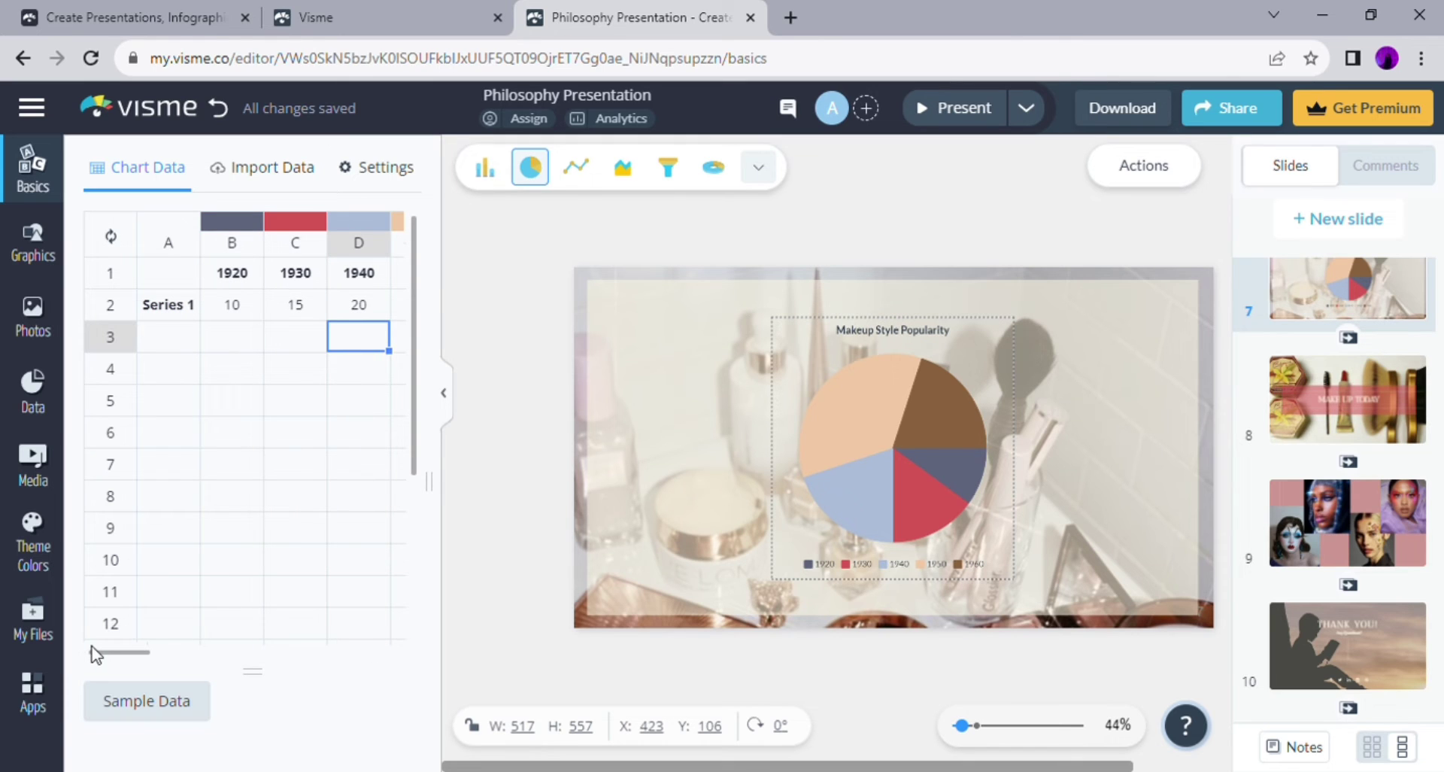
pyautogui.click(168, 343)
pyautogui.click(190, 312)
pyautogui.click(179, 337)
pyautogui.write('Series 1')
pyautogui.click(239, 348)
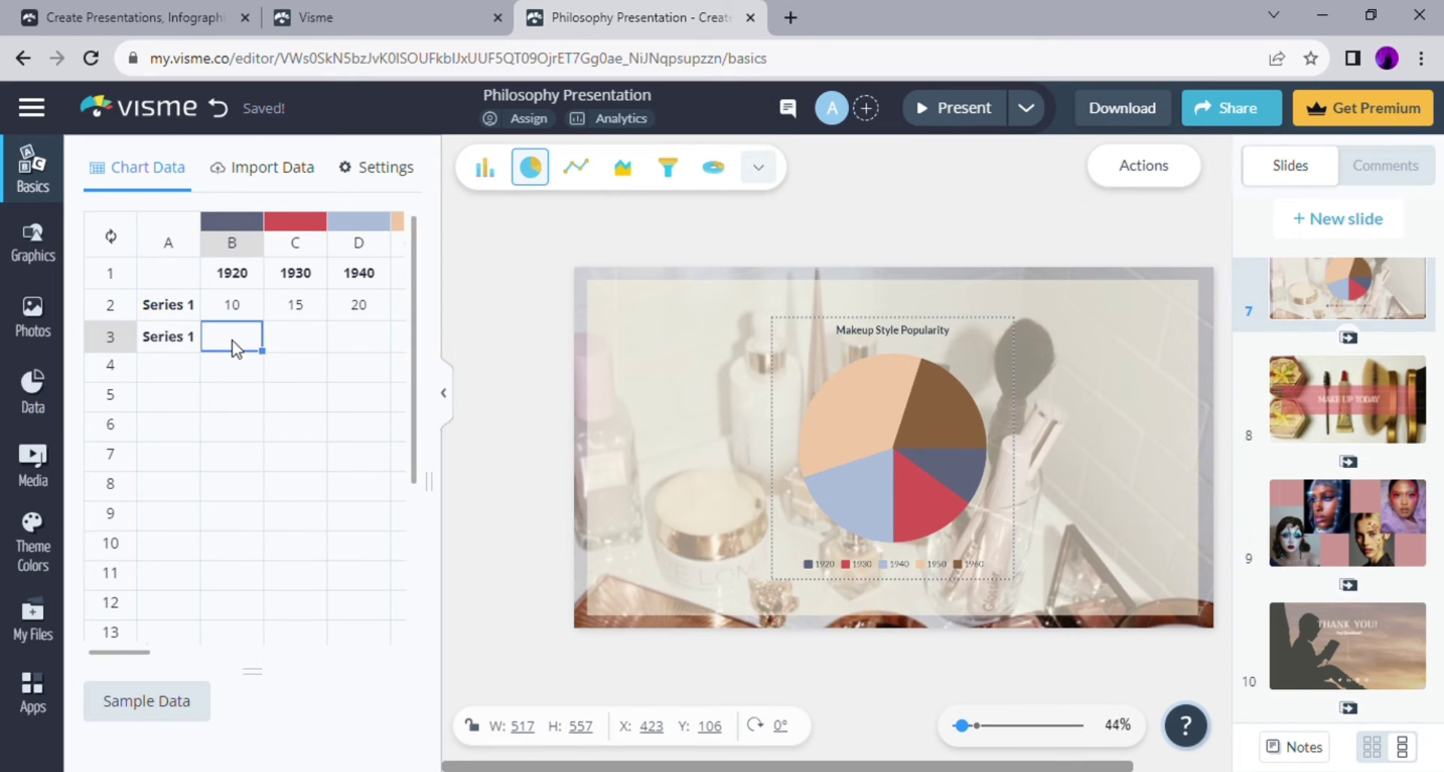
pyautogui.click(182, 342)
pyautogui.click(251, 343)
pyautogui.click(170, 336)
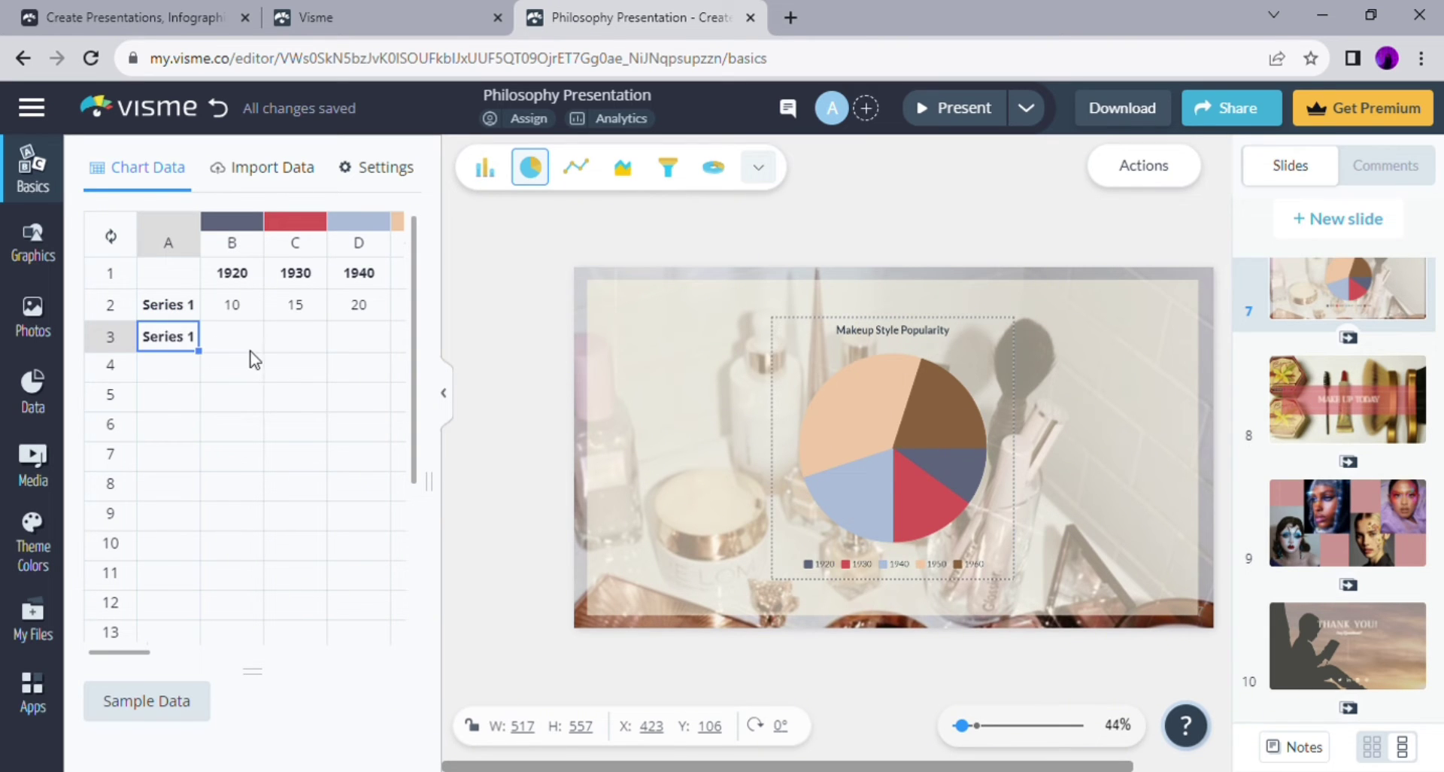
pyautogui.press('Delete')
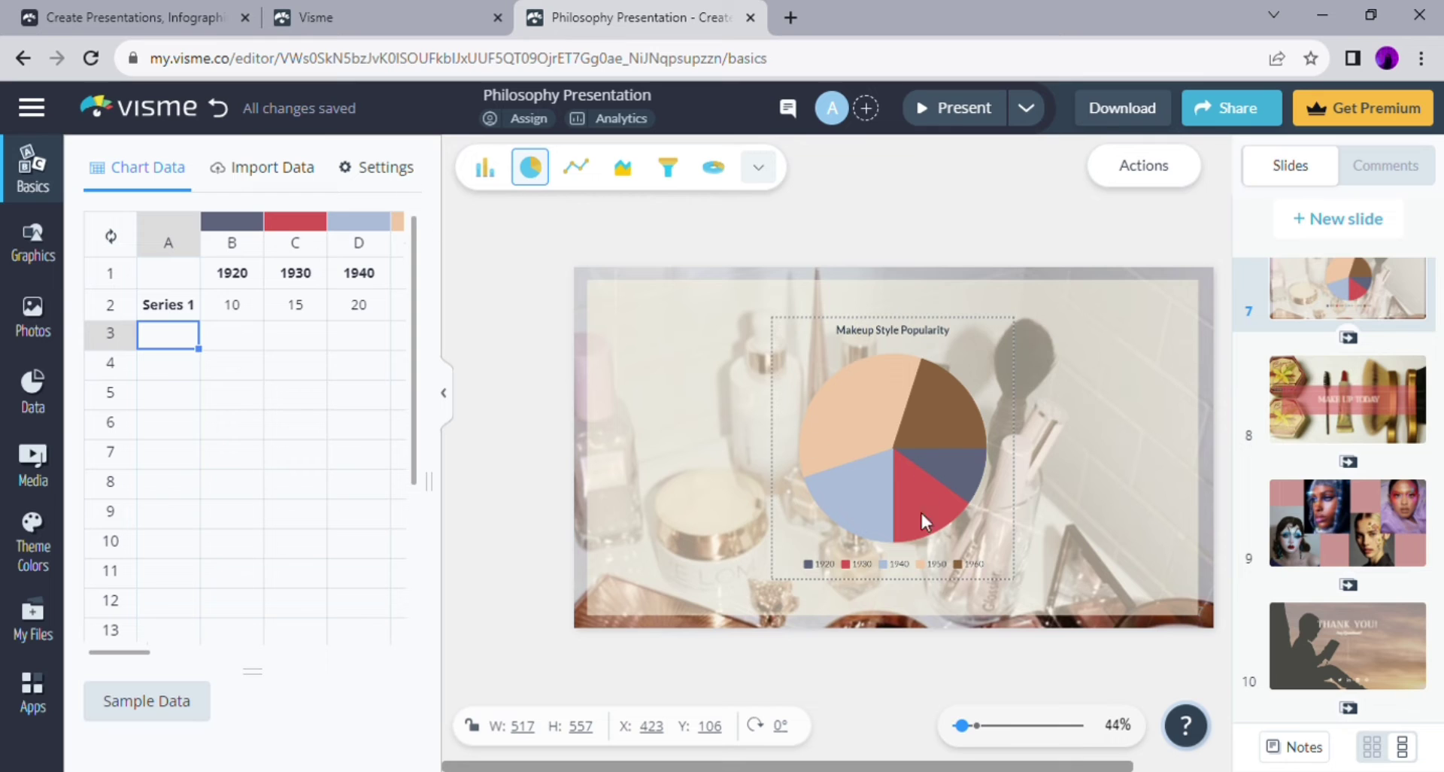
# Step: In the chart's heading settings, begin typing the 'Data from 2016' subtitle
pyautogui.click(382, 181)
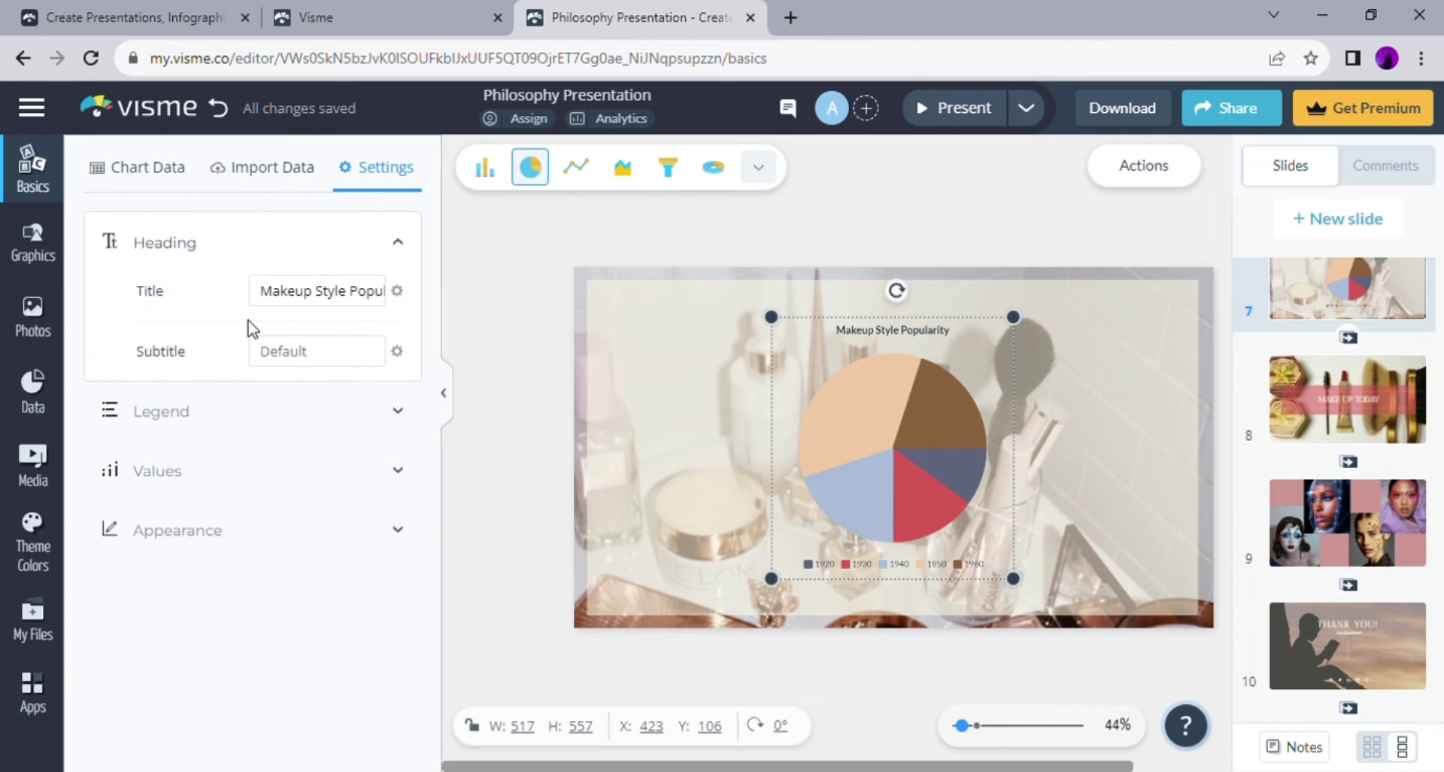
pyautogui.click(319, 363)
pyautogui.write('Data from 2016')
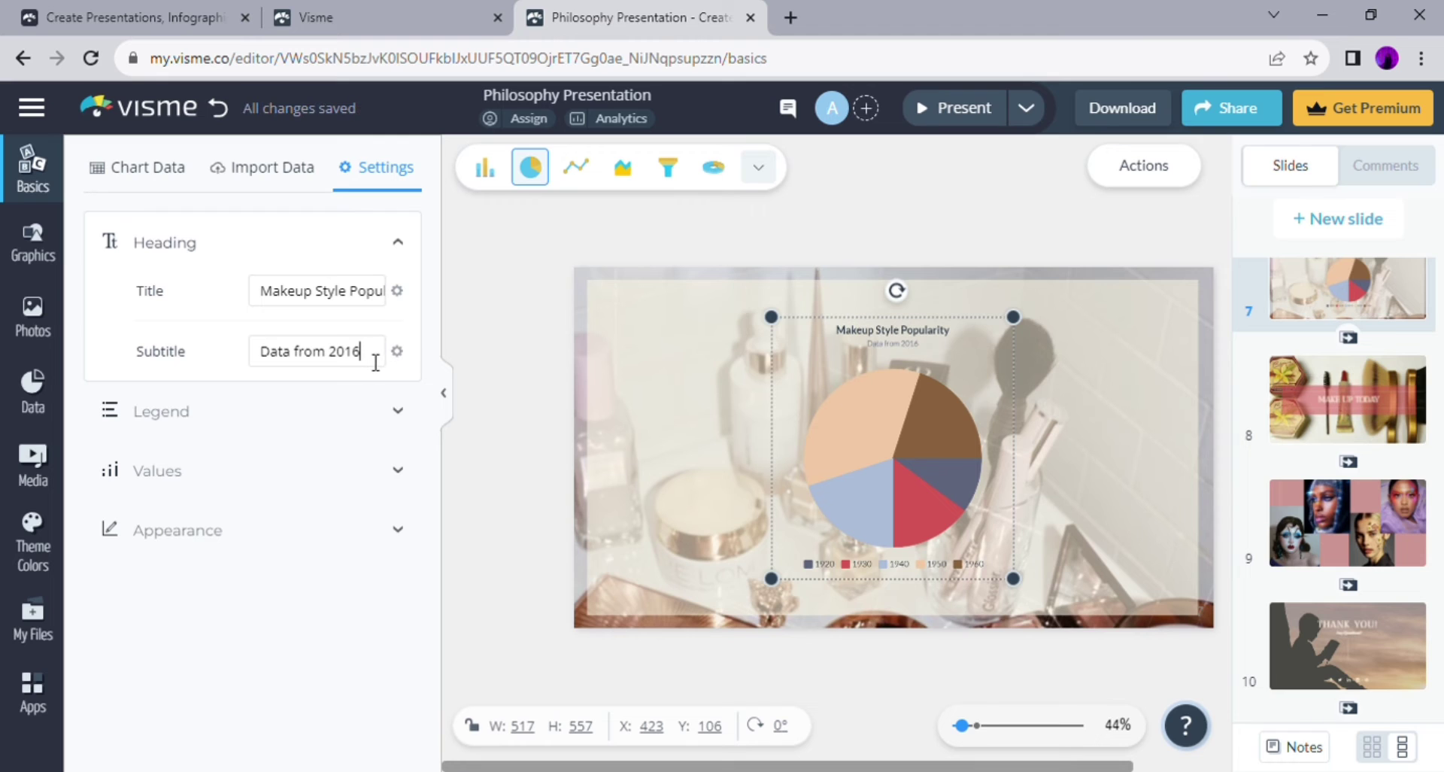
# Step: Select and delete the 'Data from 2016' subtitle
pyautogui.moveTo(373, 362); pyautogui.dragTo(210, 348)
pyautogui.press('BackSpace')
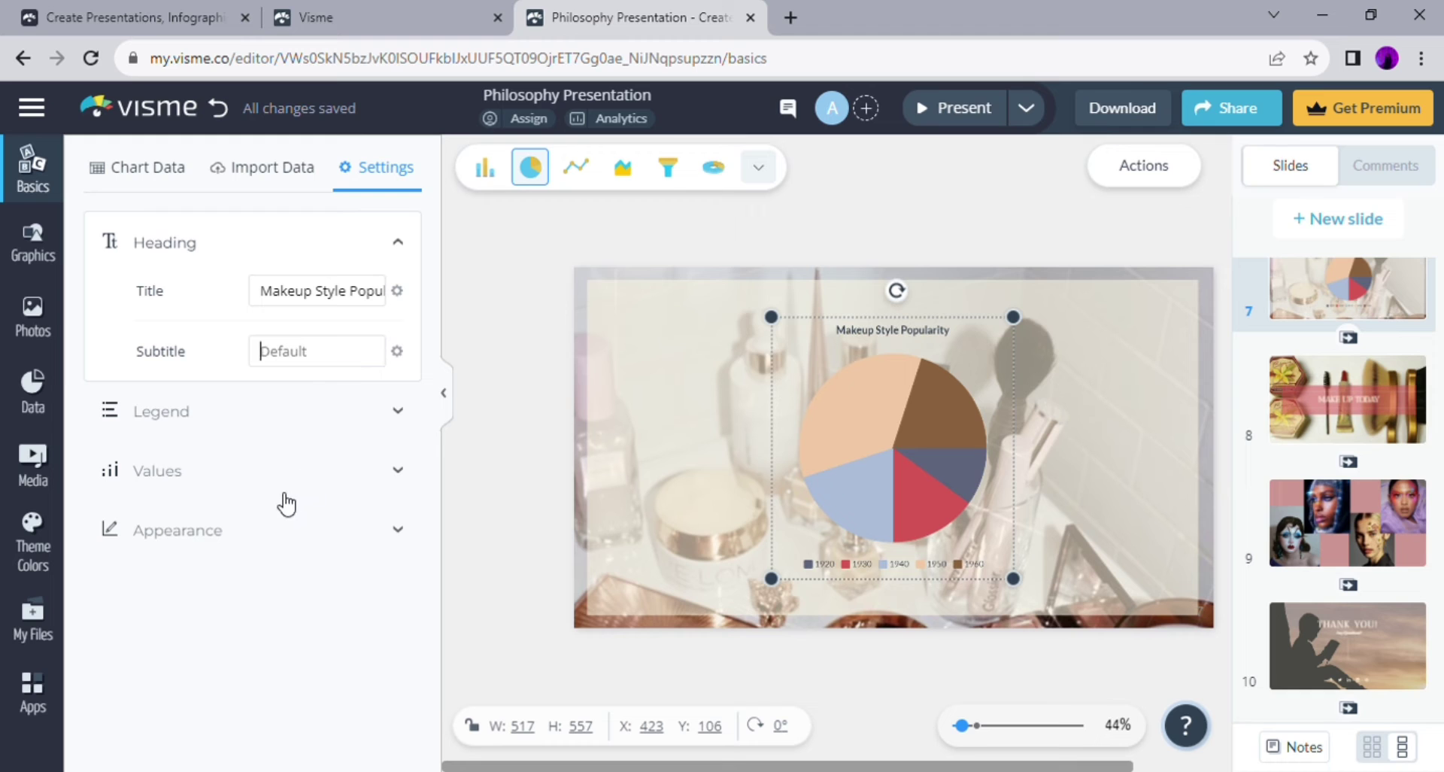
pyautogui.click(398, 413)
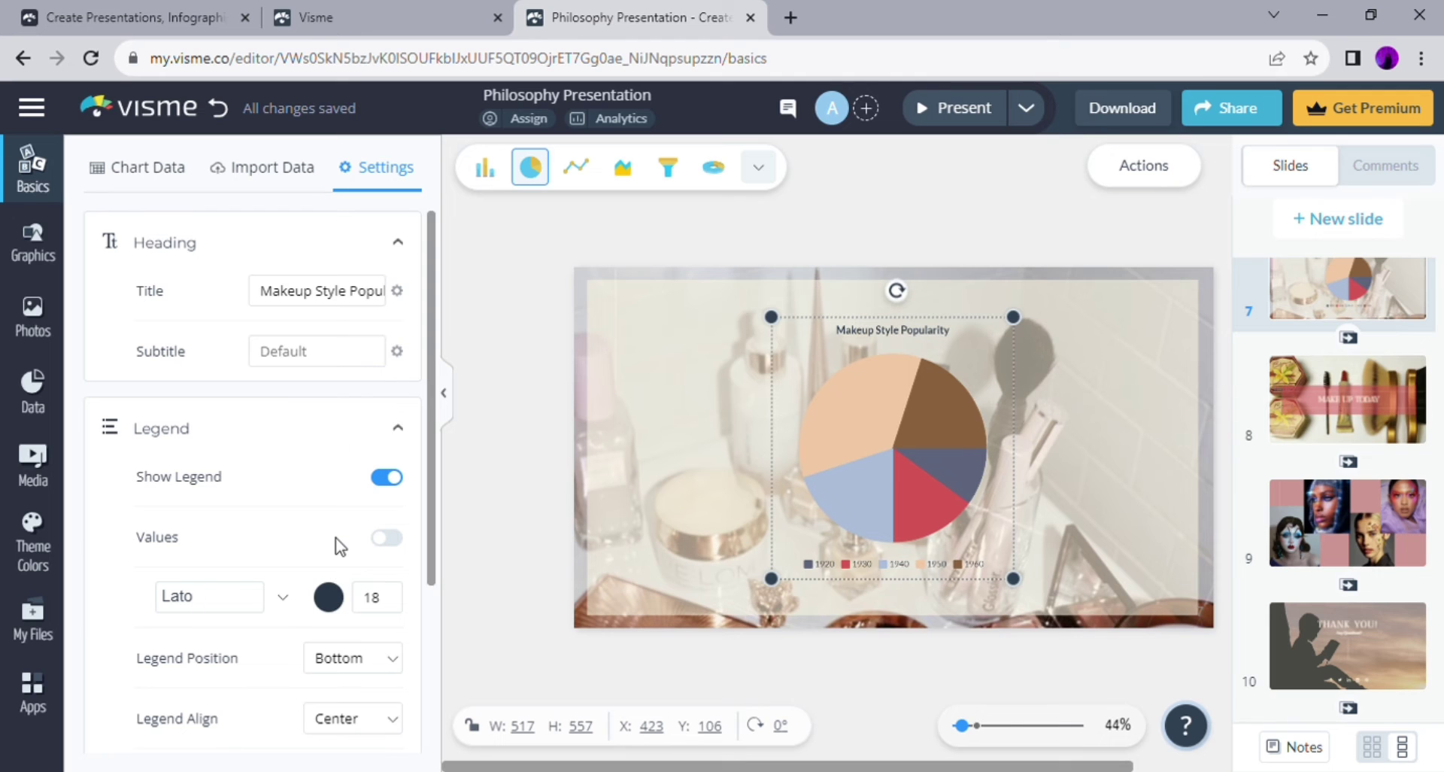
pyautogui.scroll(-2, 338, 547)
pyautogui.scroll(-2, 338, 547)
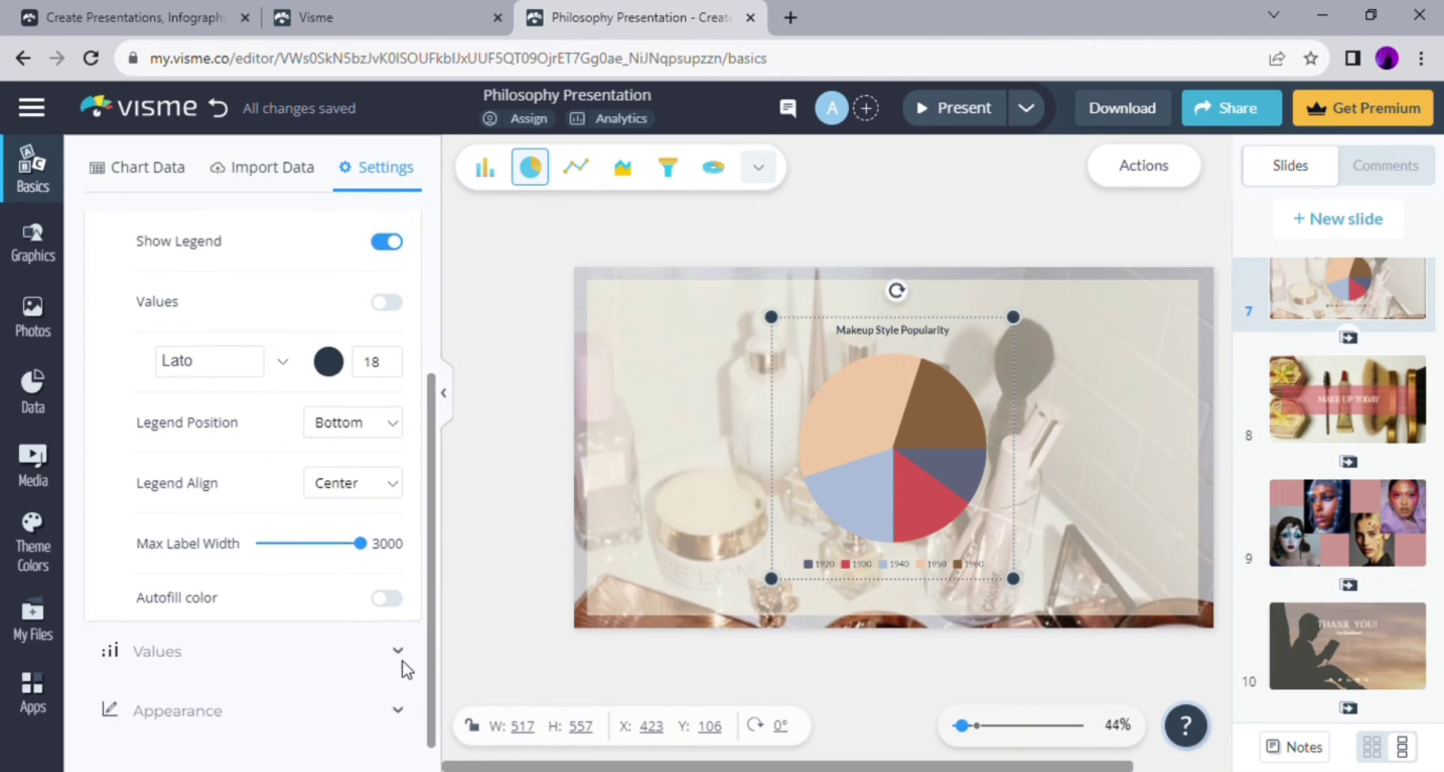
pyautogui.click(396, 672)
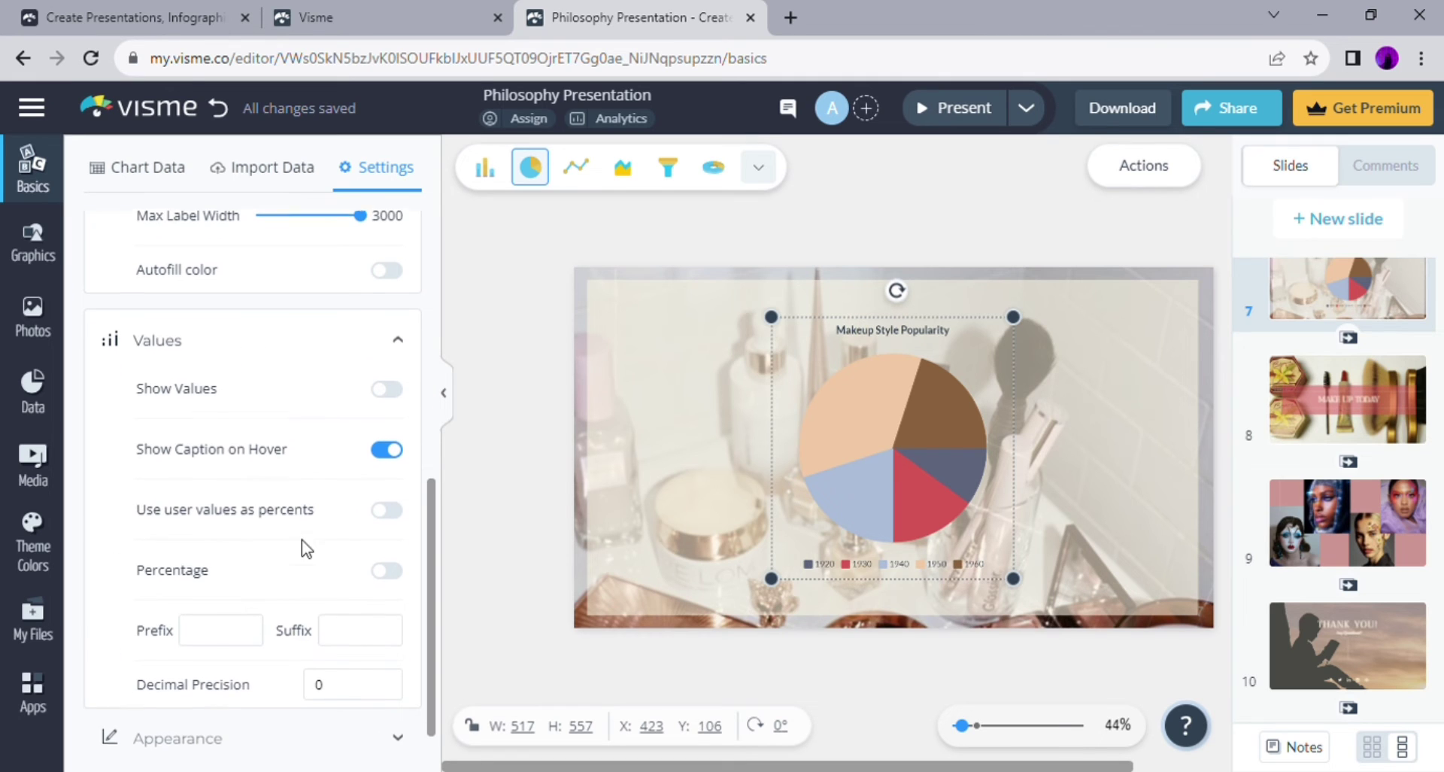
pyautogui.scroll(-1, 300, 549)
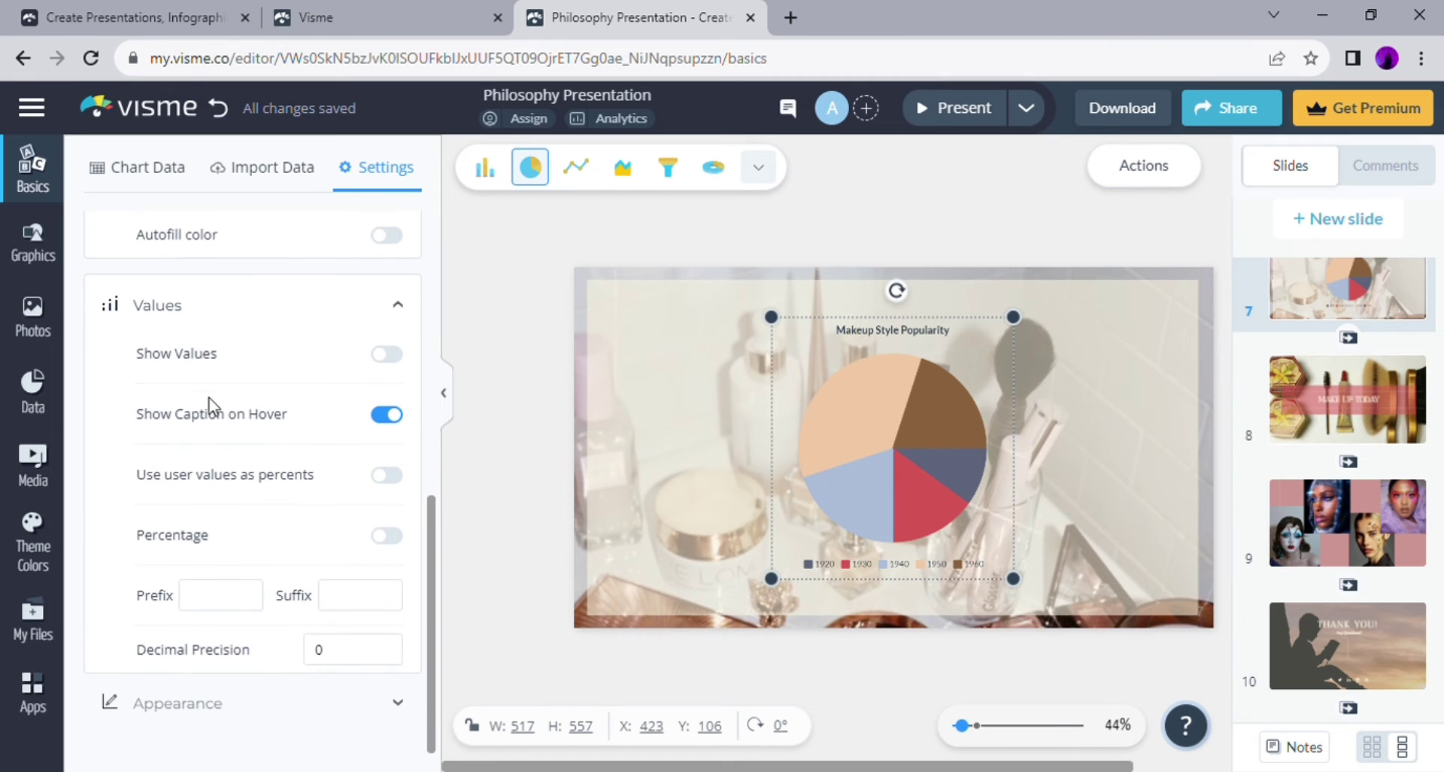
pyautogui.click(398, 535)
pyautogui.click(390, 536)
pyautogui.click(332, 706)
pyautogui.scroll(-3, 362, 618)
pyautogui.scroll(-3, 354, 574)
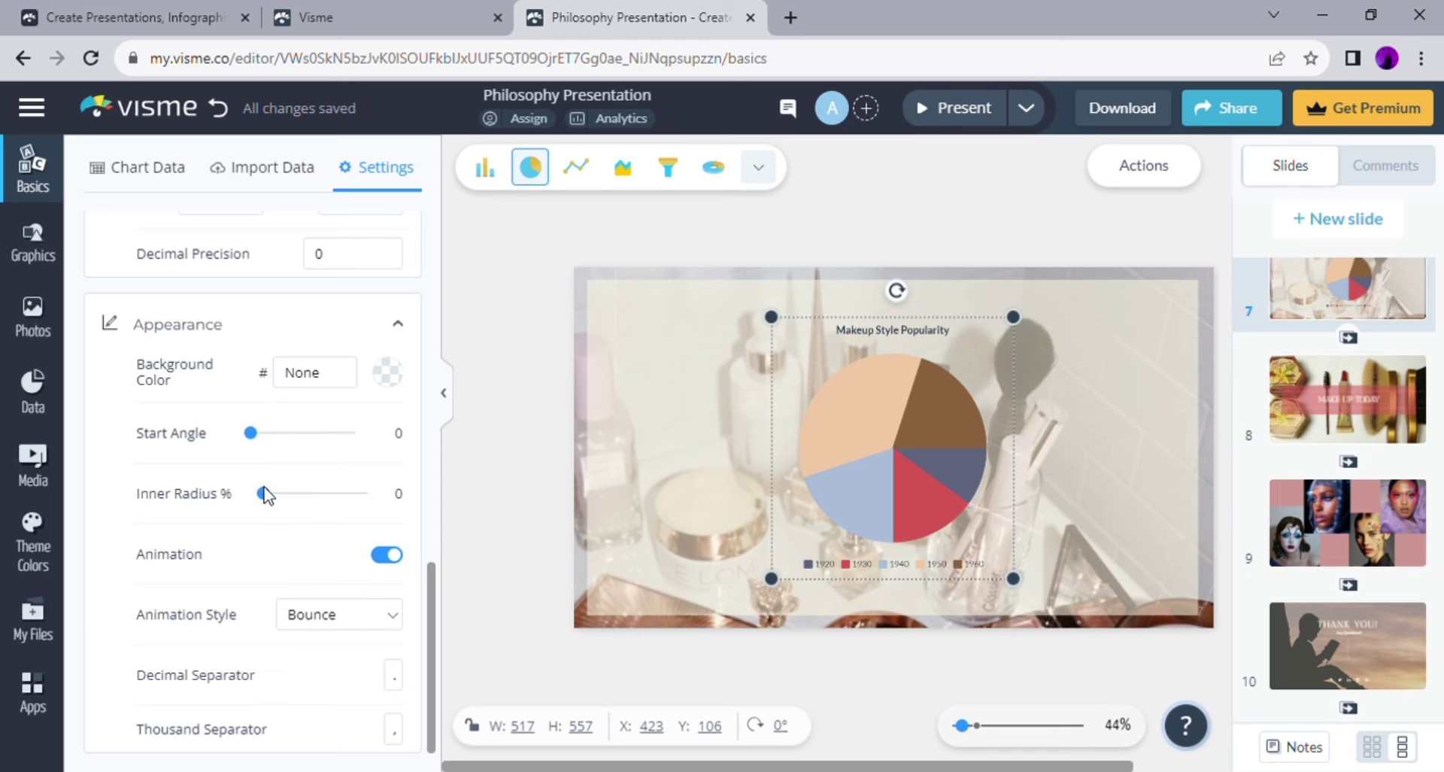
pyautogui.moveTo(265, 495)
pyautogui.mouseDown()
pyautogui.moveTo(365, 508)
pyautogui.moveTo(238, 504)
pyautogui.mouseUp()
pyautogui.moveTo(251, 433); pyautogui.dragTo(214, 440)
pyautogui.scroll(10, 317, 555)
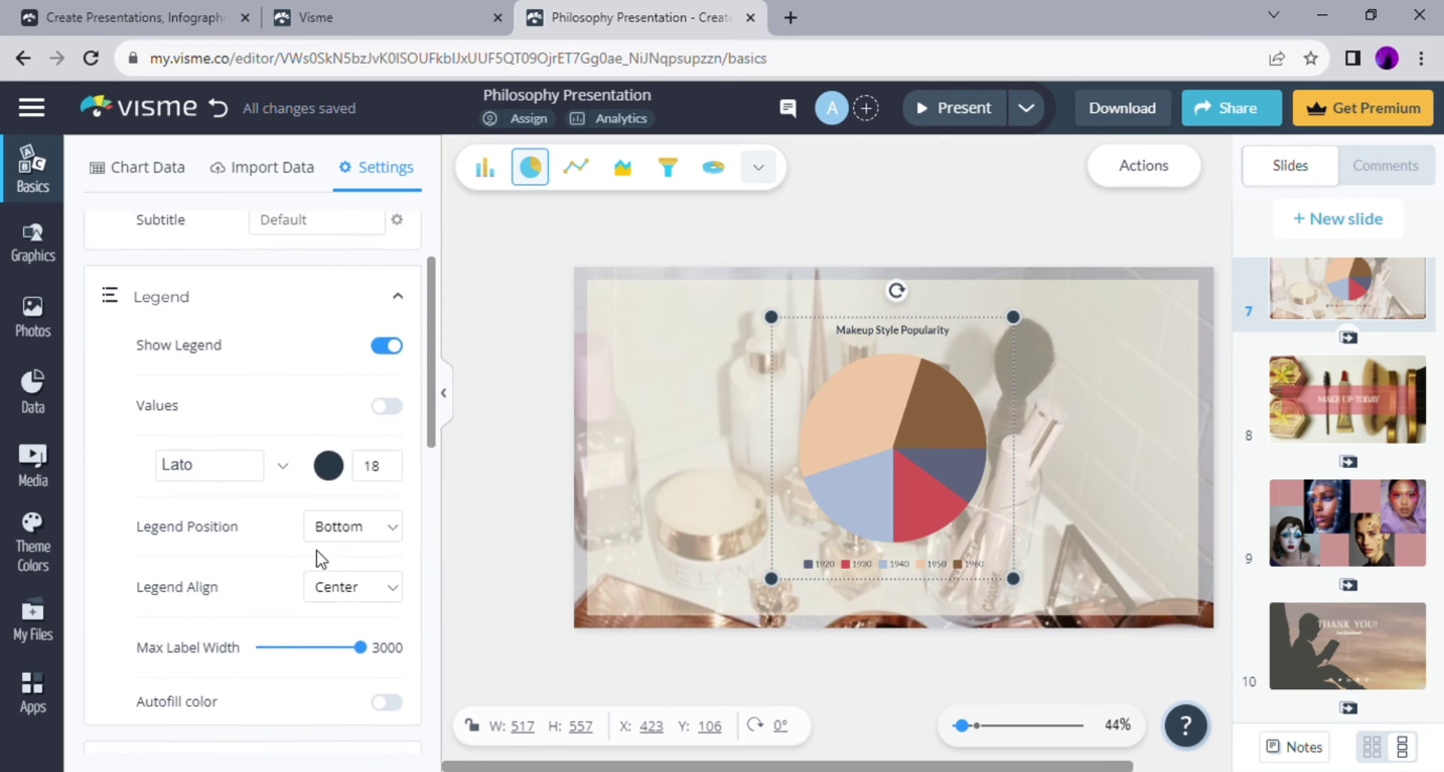
pyautogui.scroll(2, 321, 558)
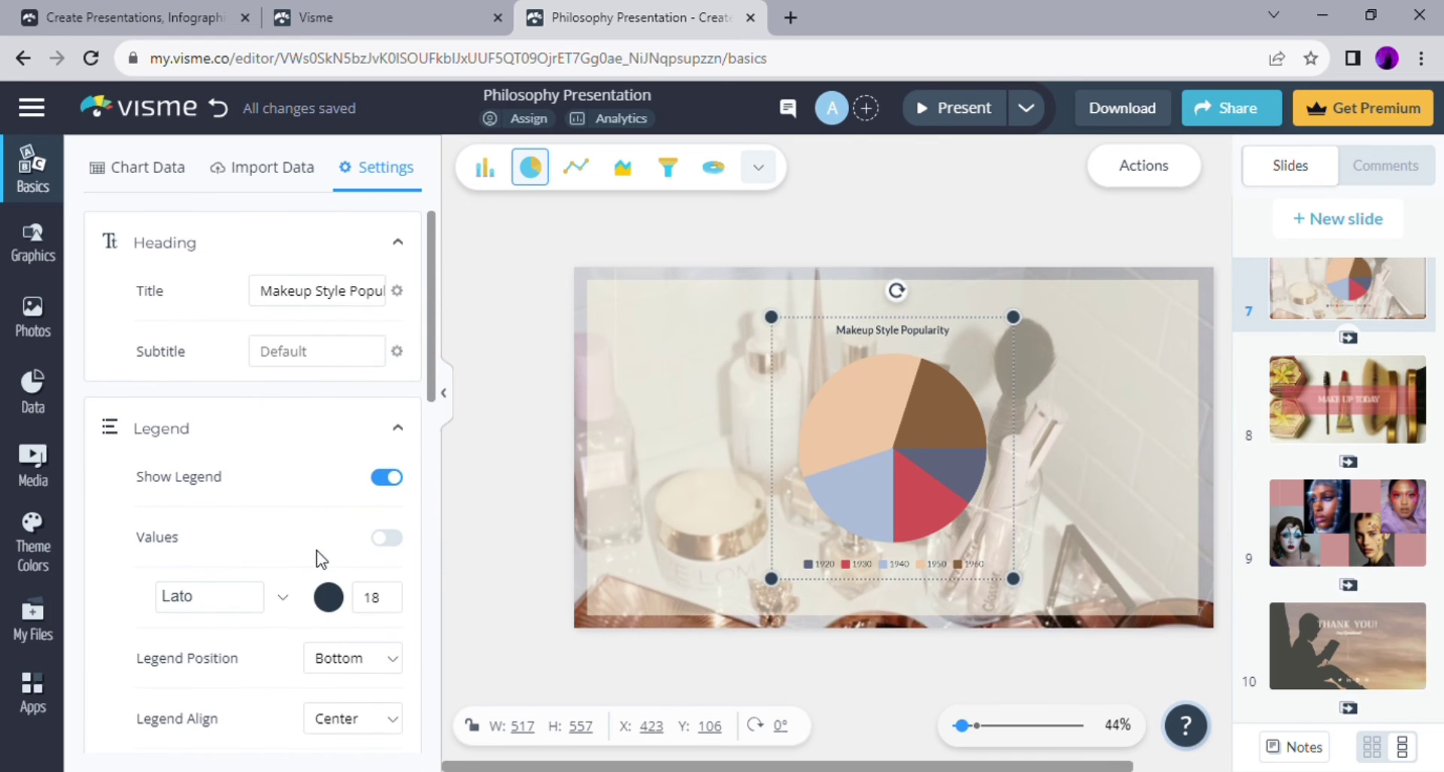
# Step: Try bar, line, area, funnel, 3D donut and dots chart types, settling on pie
pyautogui.click(484, 169)
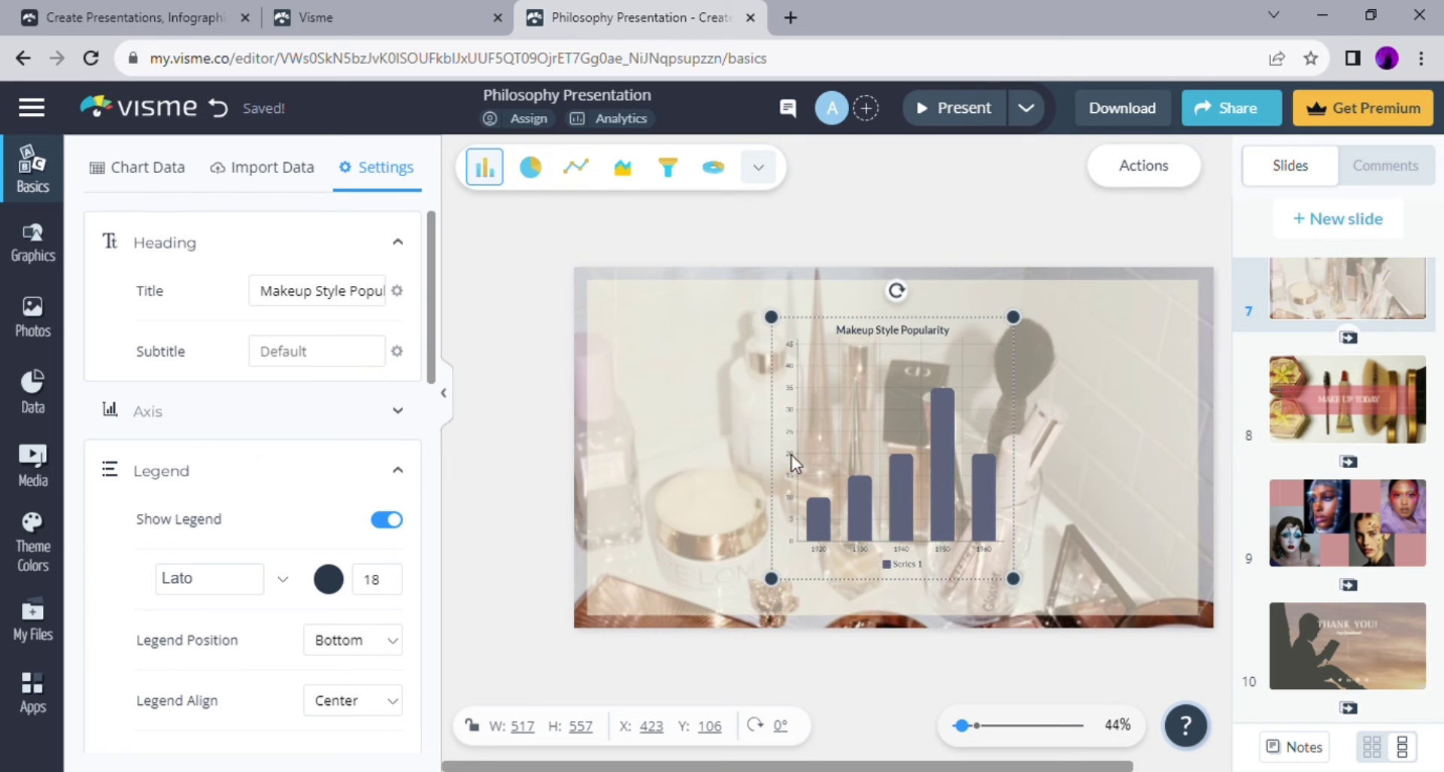
pyautogui.click(533, 174)
pyautogui.click(579, 169)
pyautogui.click(628, 172)
pyautogui.click(667, 169)
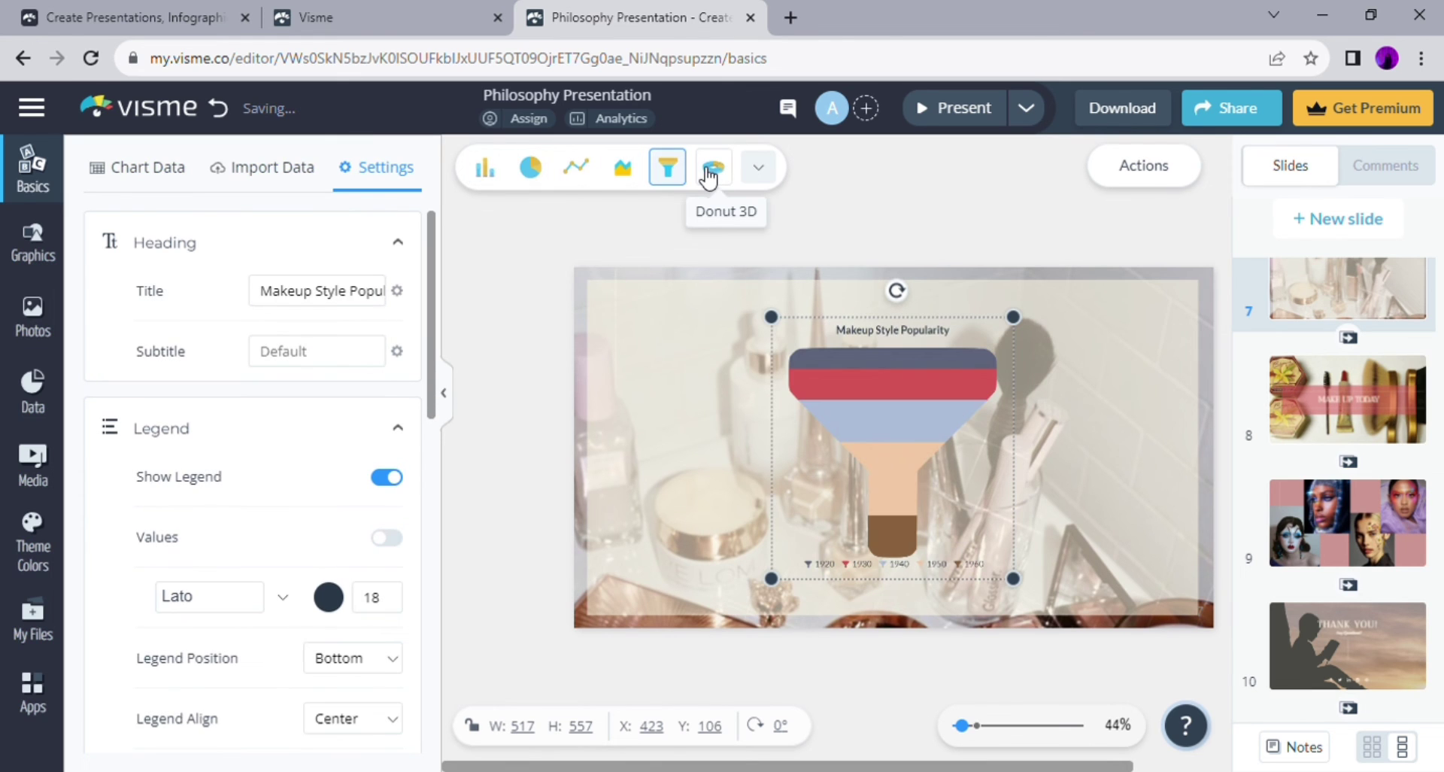
pyautogui.click(705, 171)
pyautogui.click(759, 170)
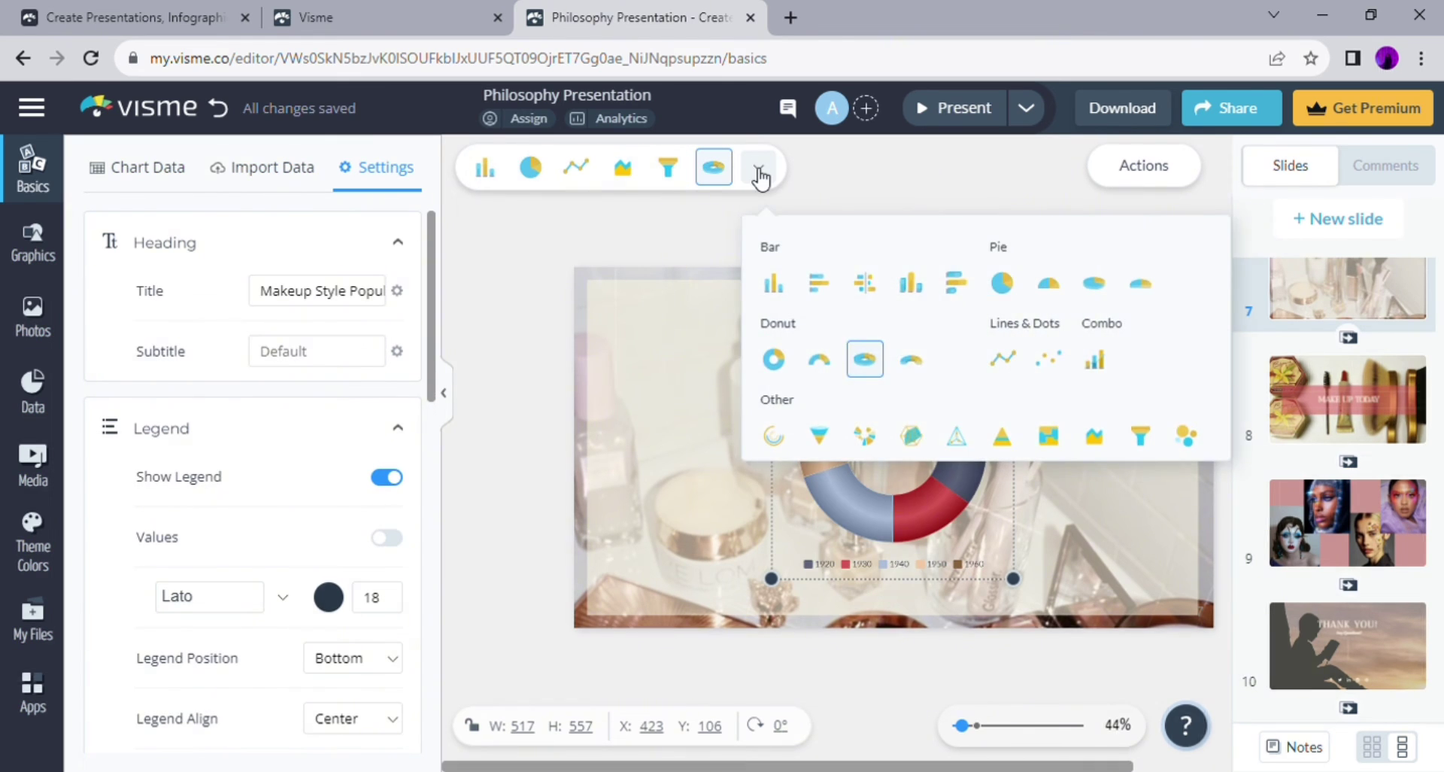
pyautogui.click(1060, 364)
pyautogui.click(760, 169)
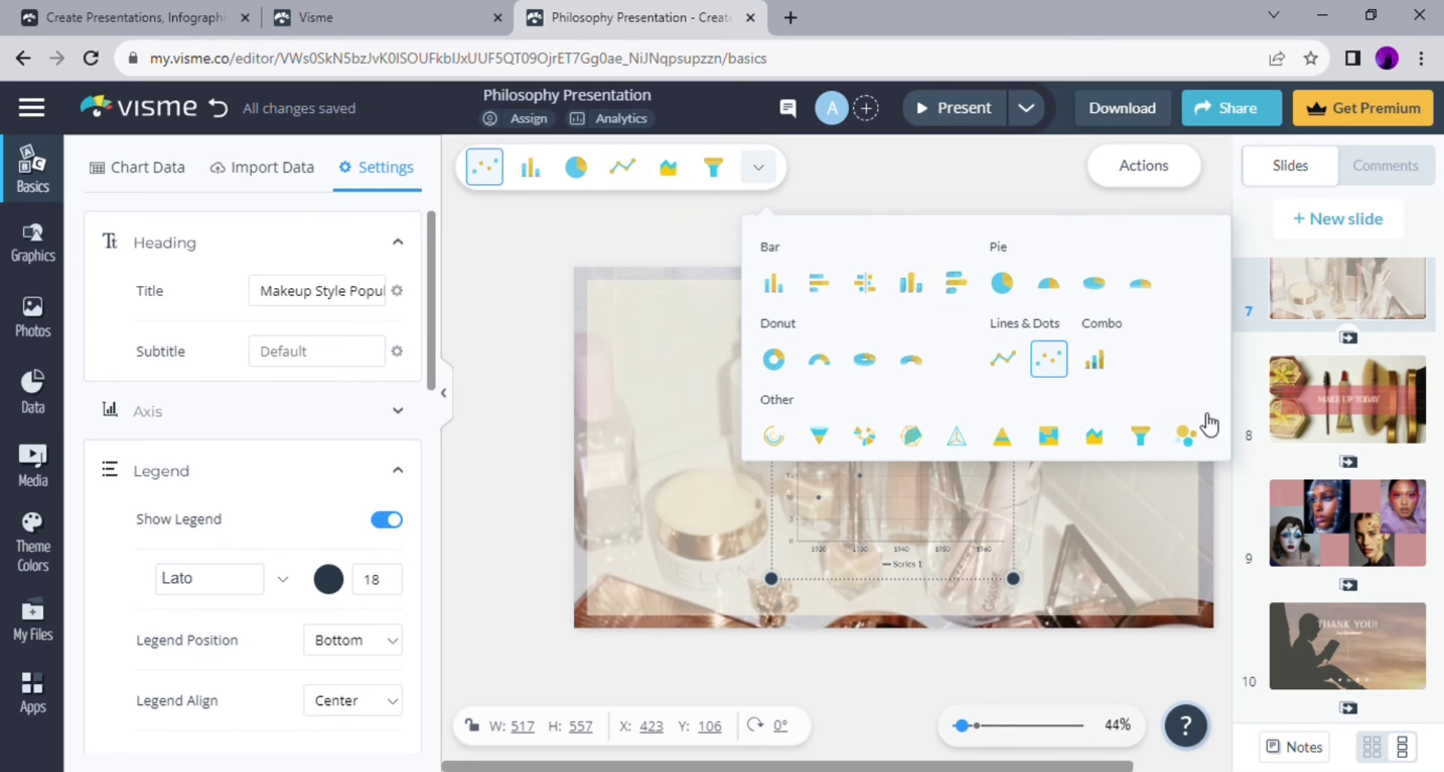
pyautogui.click(760, 170)
pyautogui.click(577, 167)
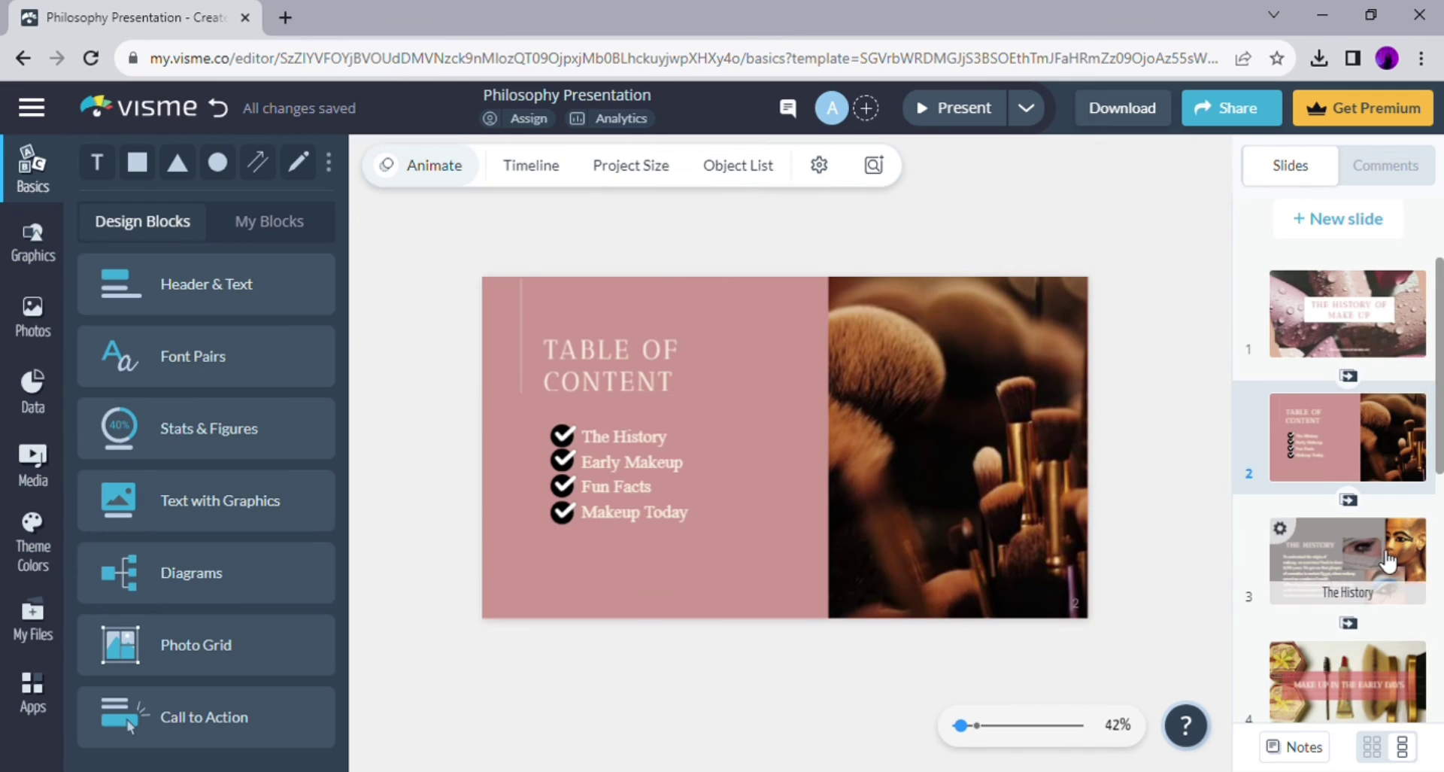
# Step: Link The History checkmark to The History slide
pyautogui.click(561, 442)
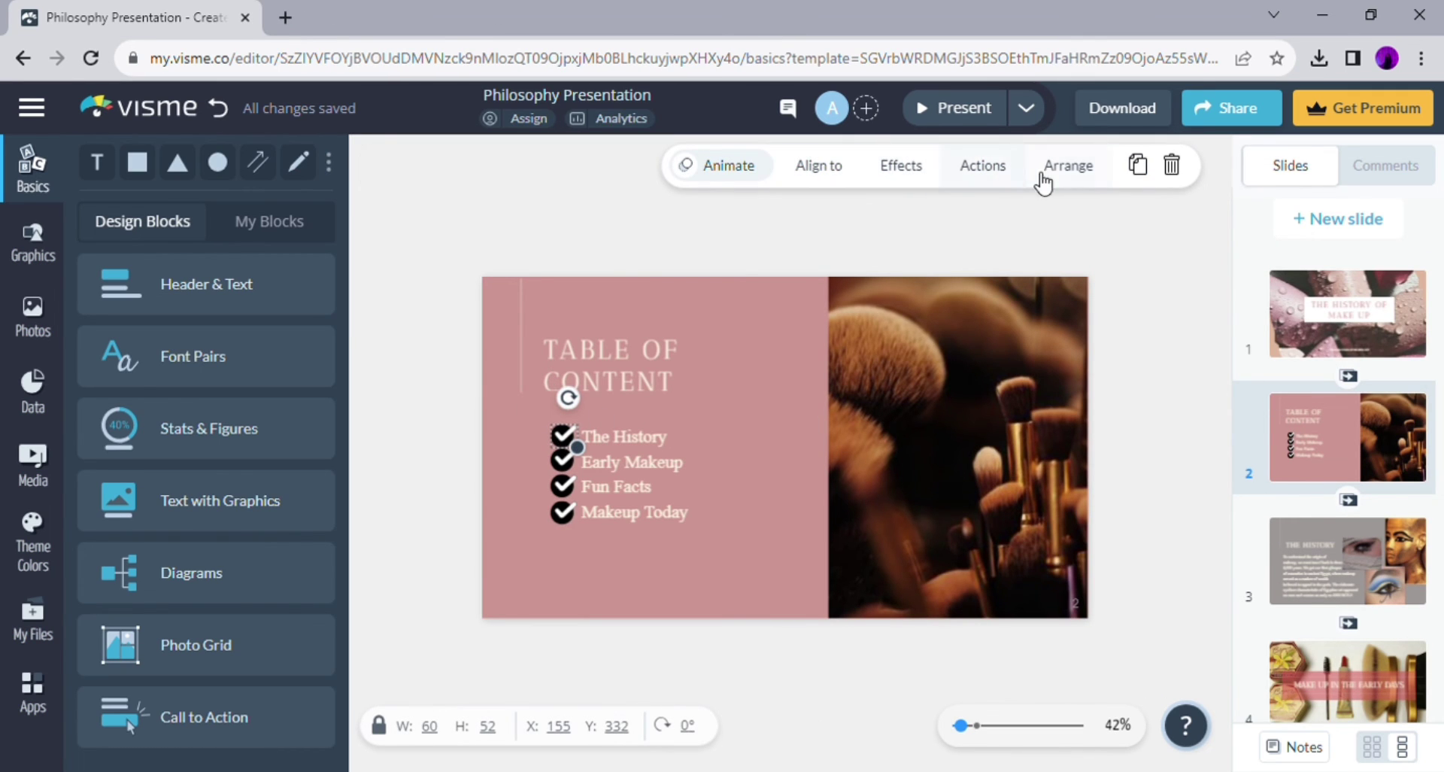
pyautogui.click(1012, 181)
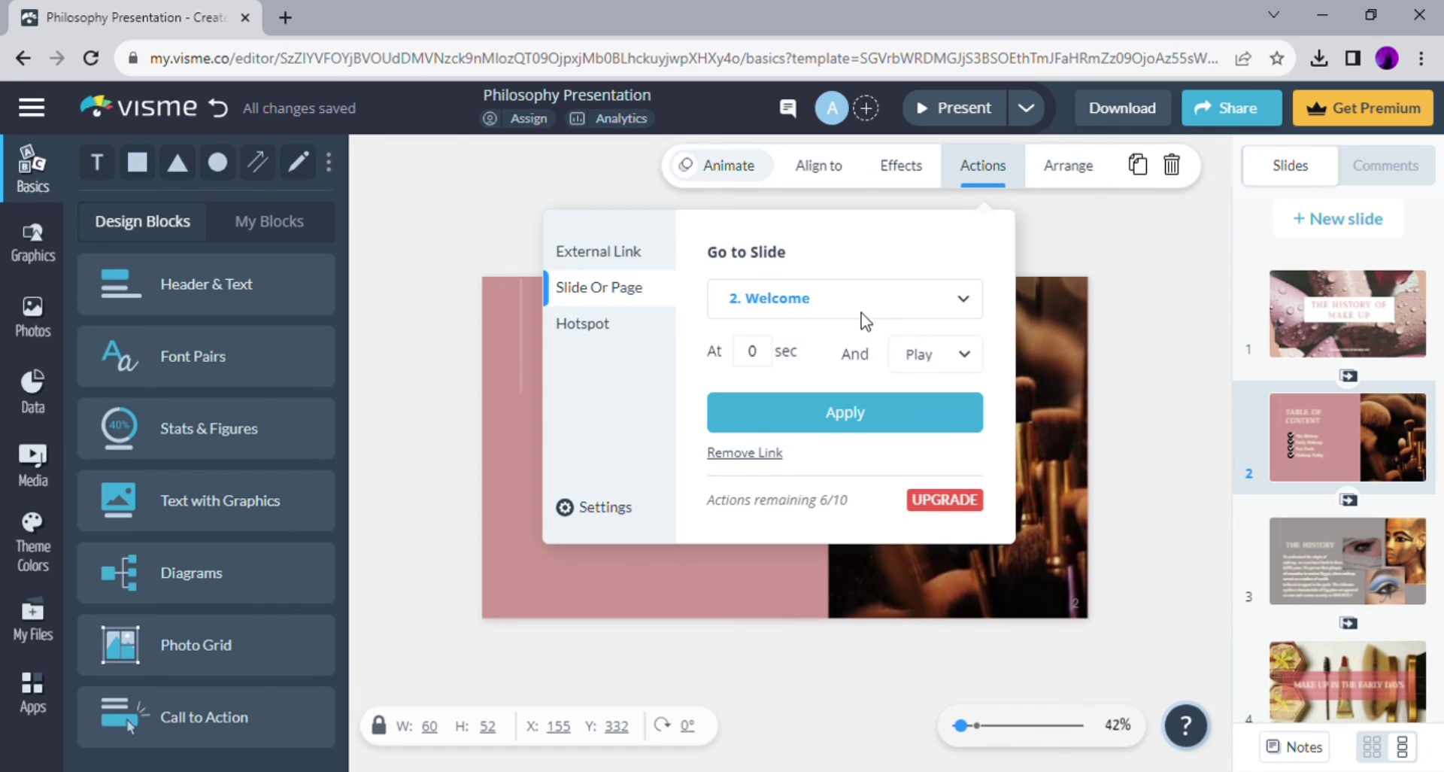
pyautogui.click(880, 308)
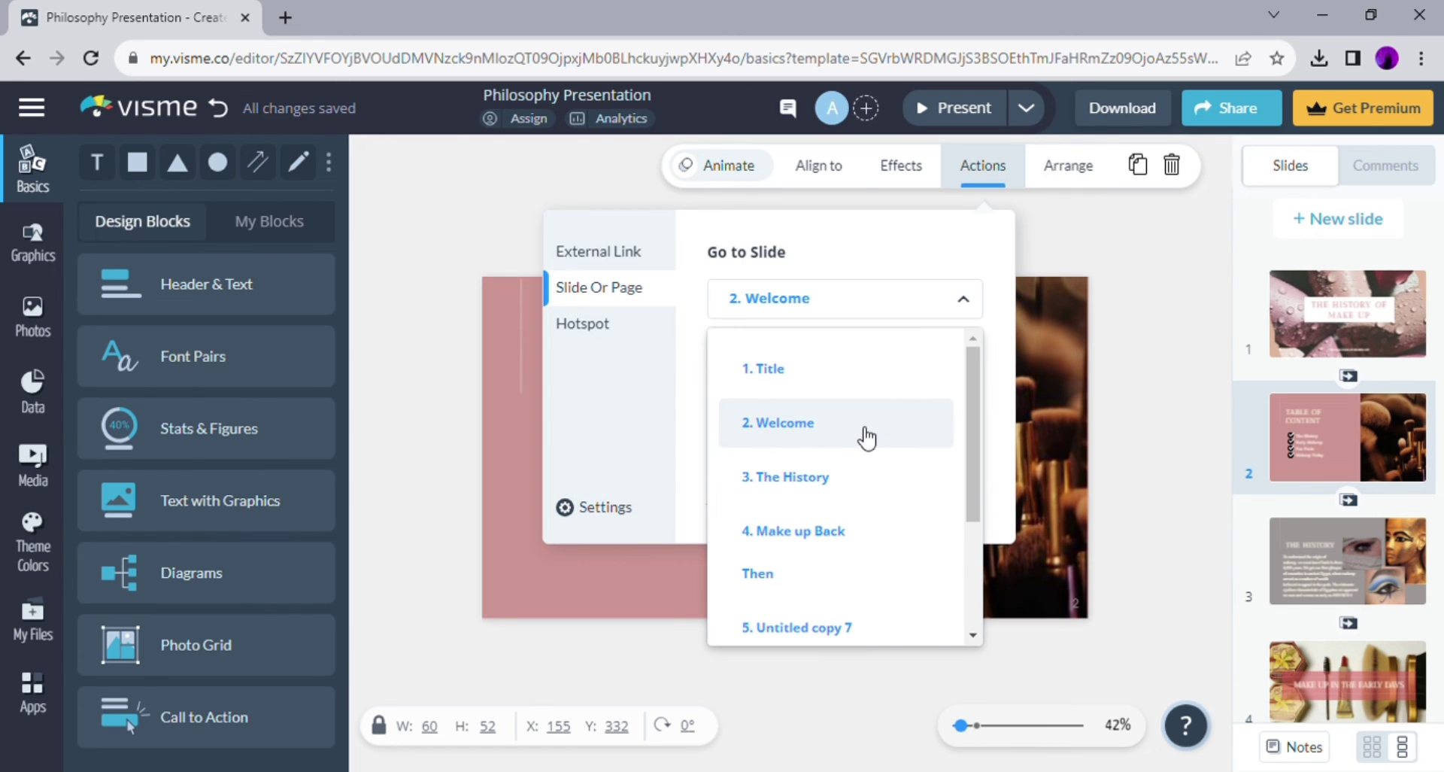
pyautogui.click(850, 482)
pyautogui.click(845, 412)
# Step: Link the Early Makeup checkmark to the Make up Back Then slide
pyautogui.click(563, 460)
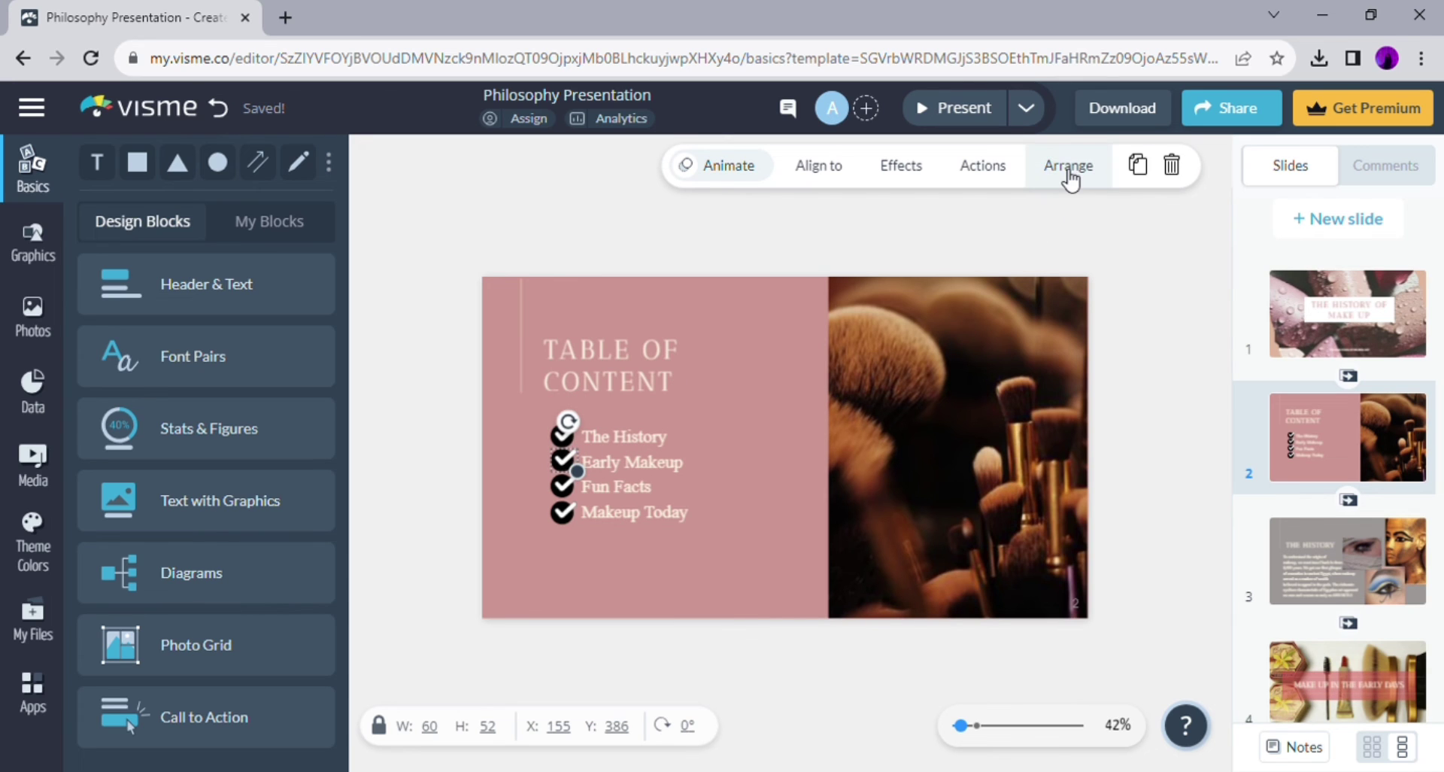
pyautogui.click(1005, 182)
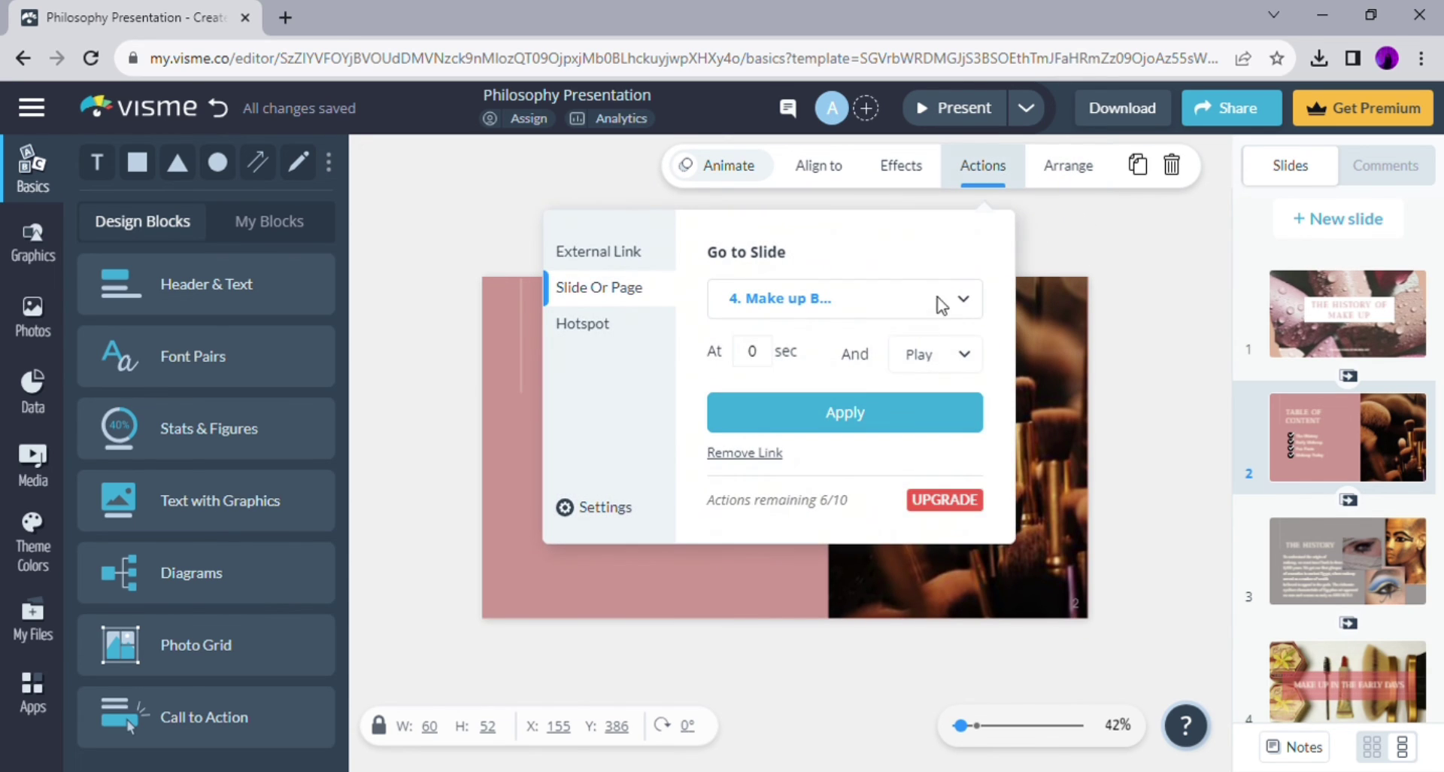
pyautogui.click(963, 298)
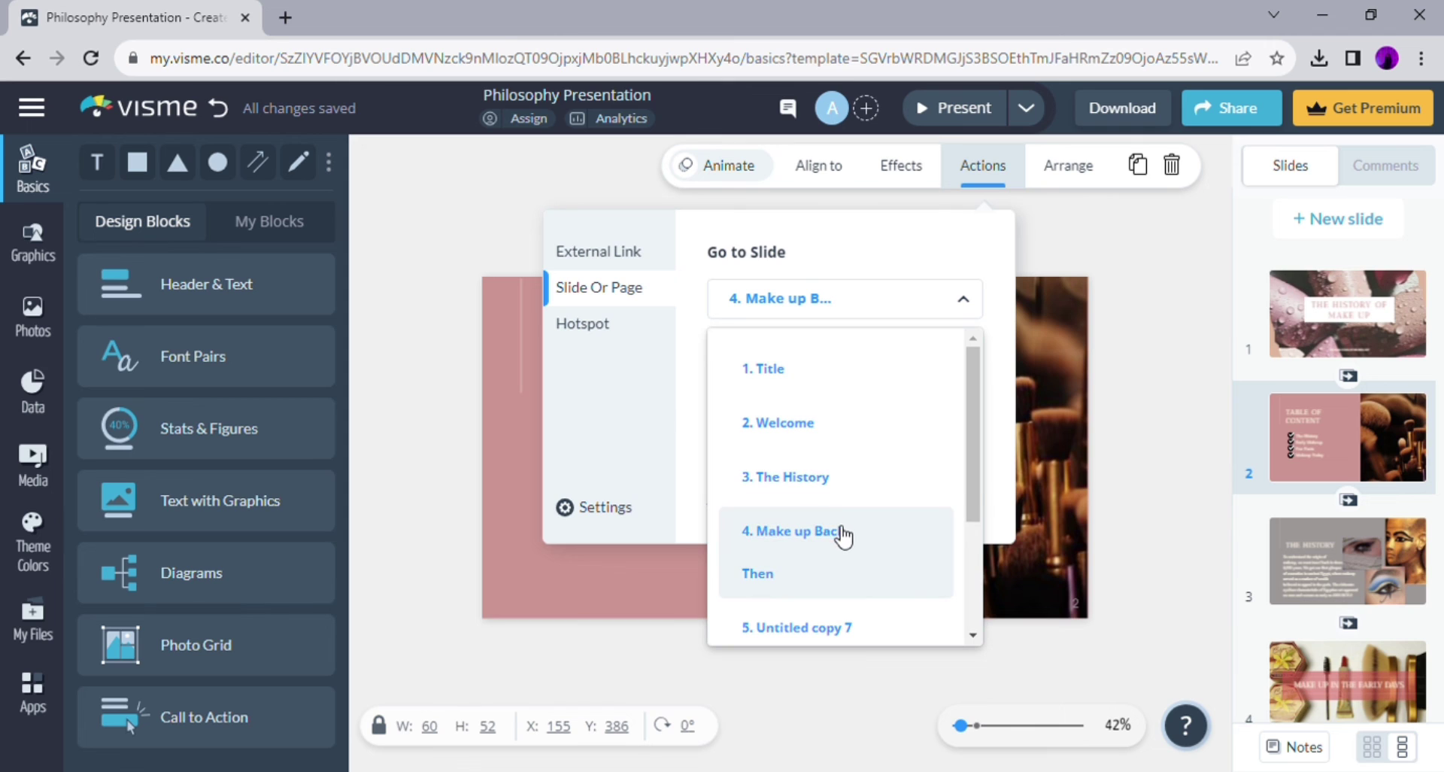
pyautogui.click(843, 534)
pyautogui.click(869, 416)
# Step: Link the Fun Facts checkmark to the Fun Facts slide, correcting an initial slide 5 target
pyautogui.click(568, 497)
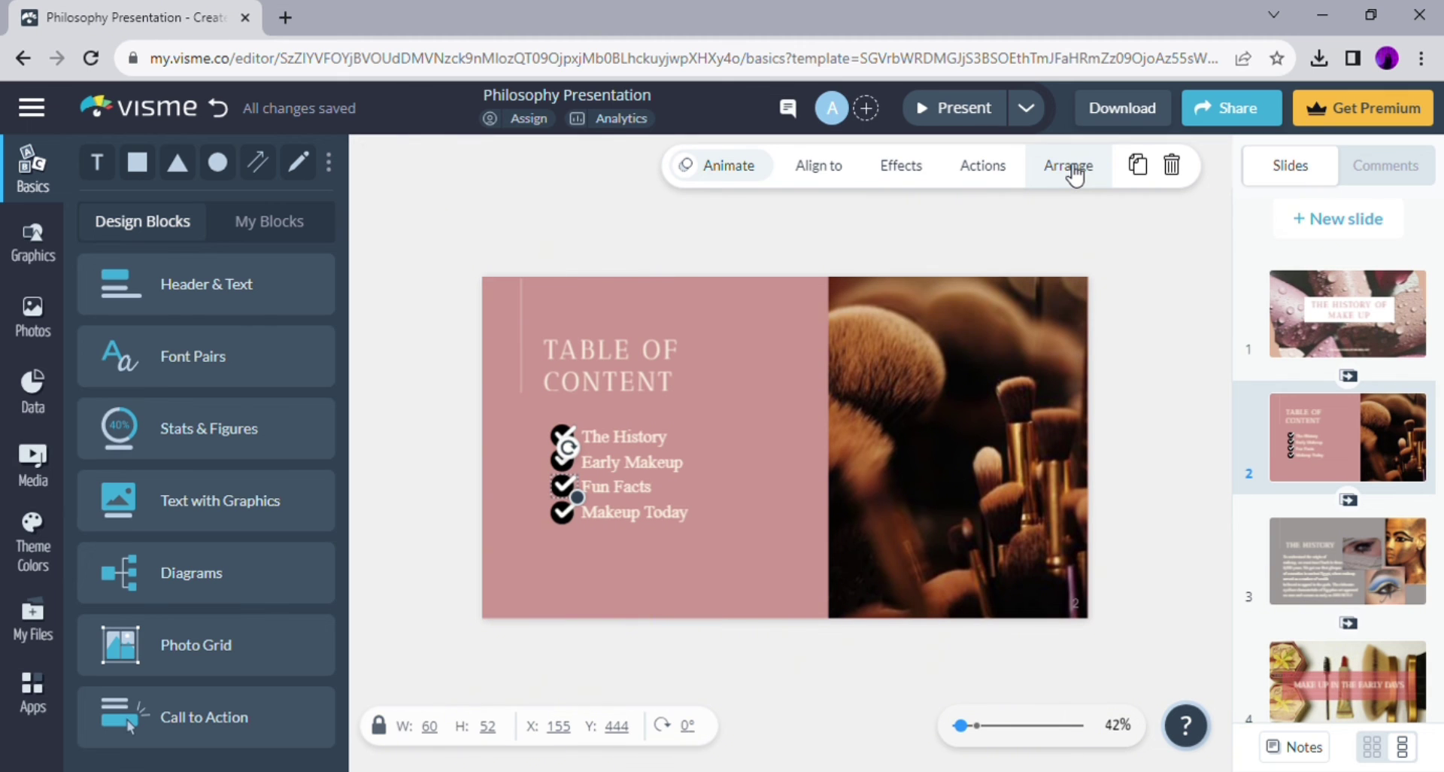
pyautogui.click(1072, 167)
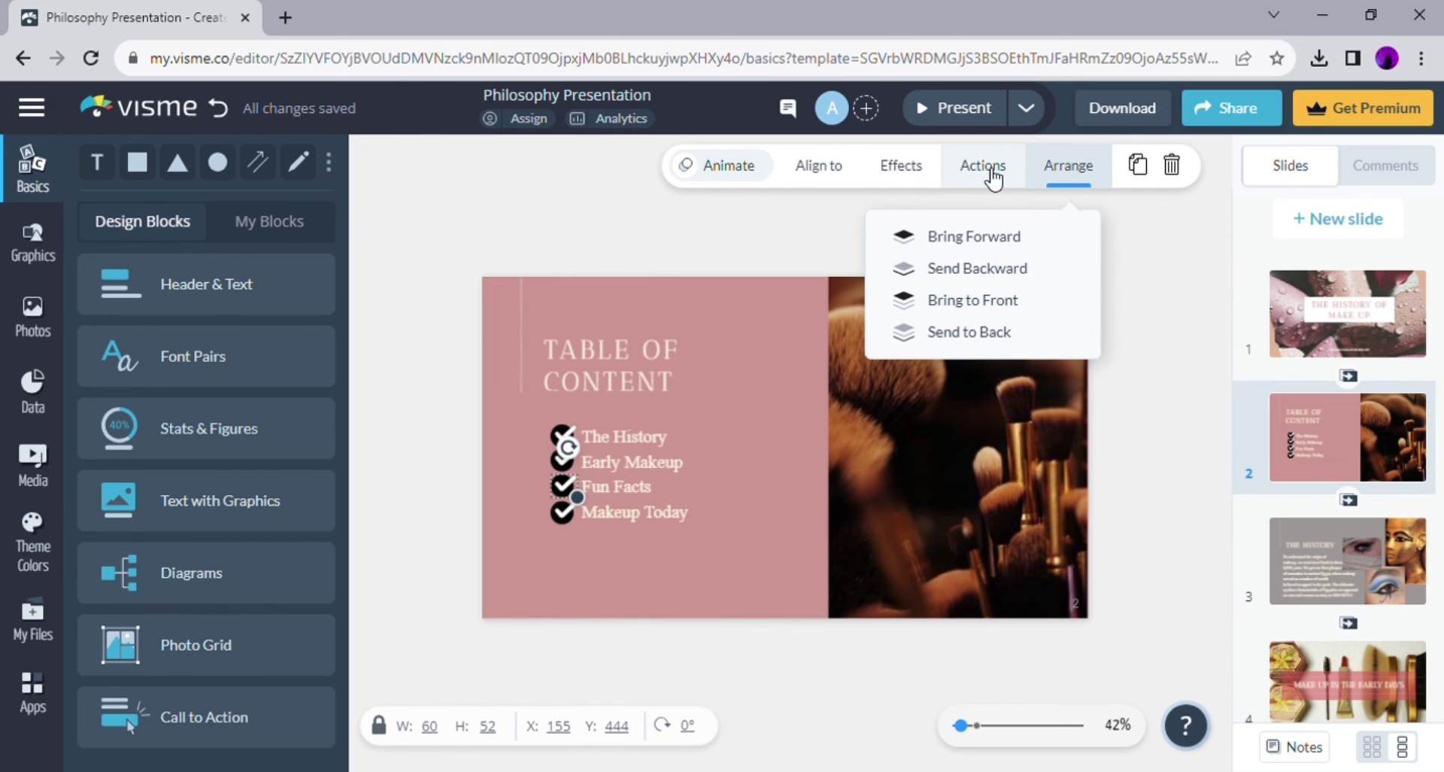
pyautogui.click(981, 170)
pyautogui.click(889, 301)
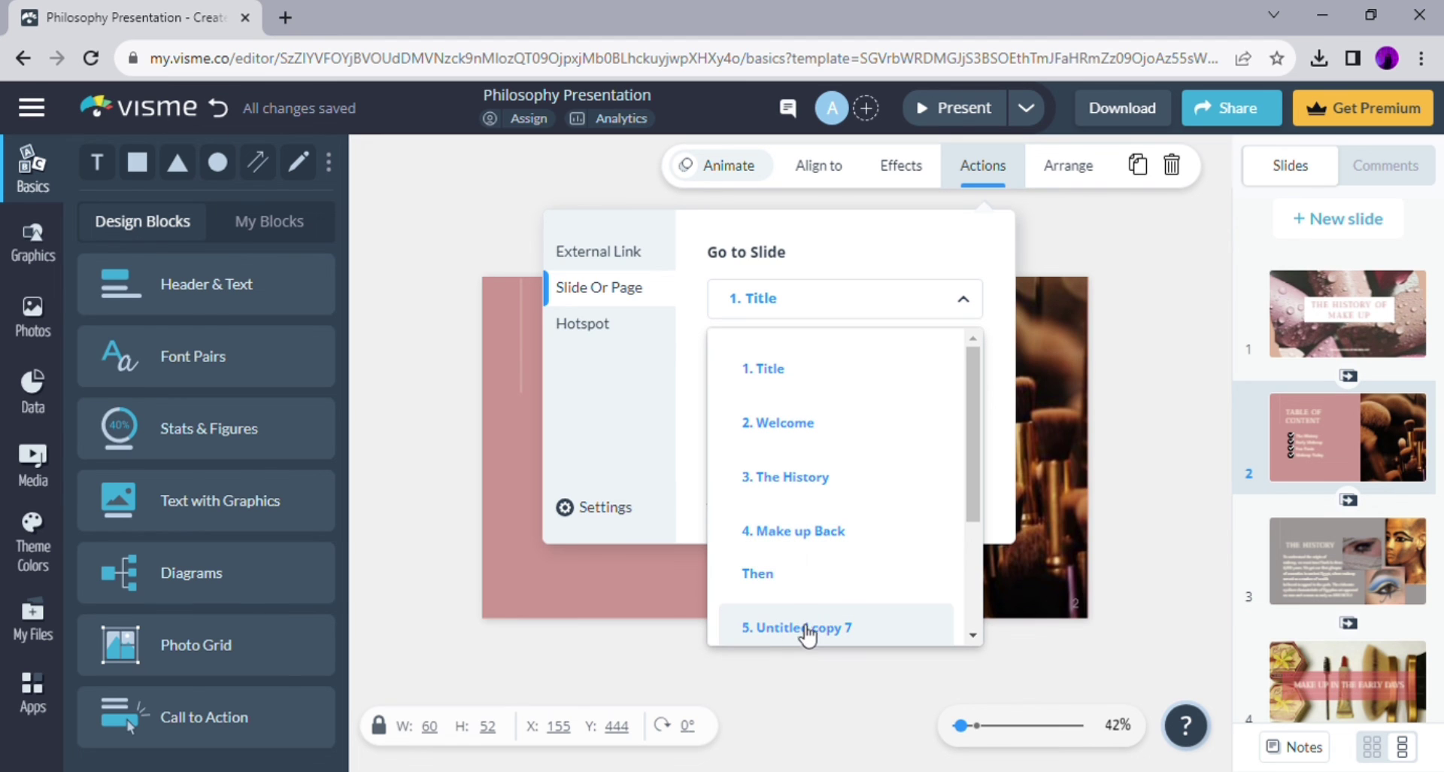
pyautogui.click(806, 628)
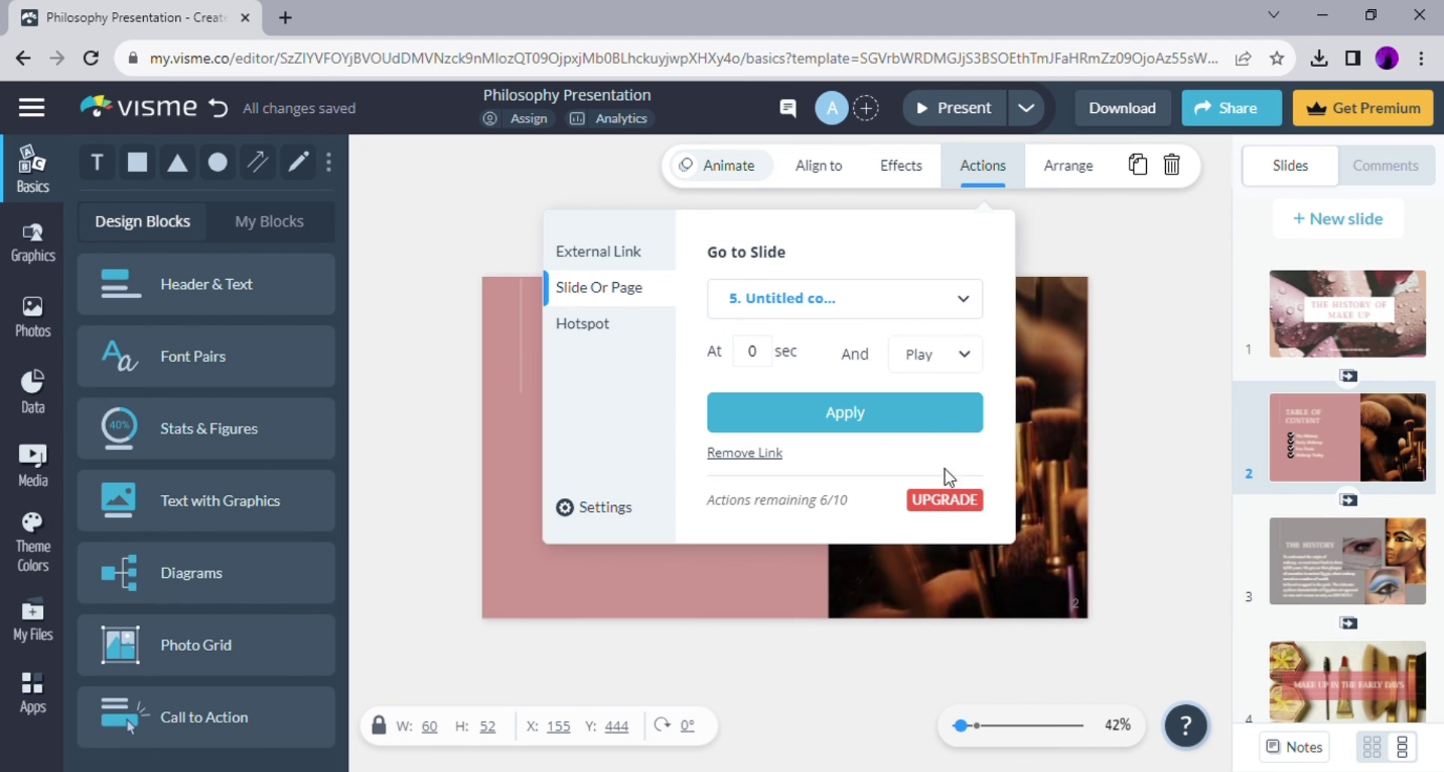
pyautogui.click(919, 414)
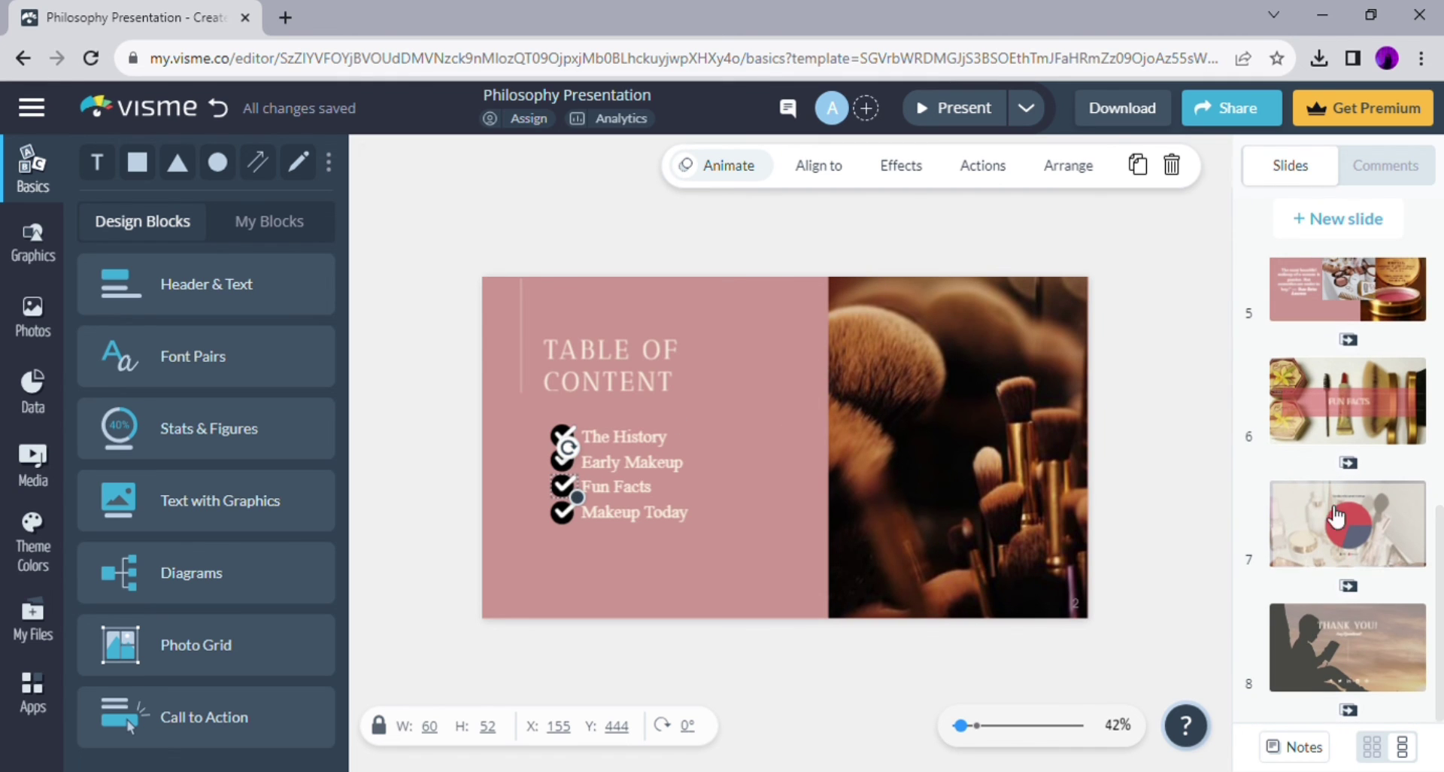
pyautogui.click(1346, 400)
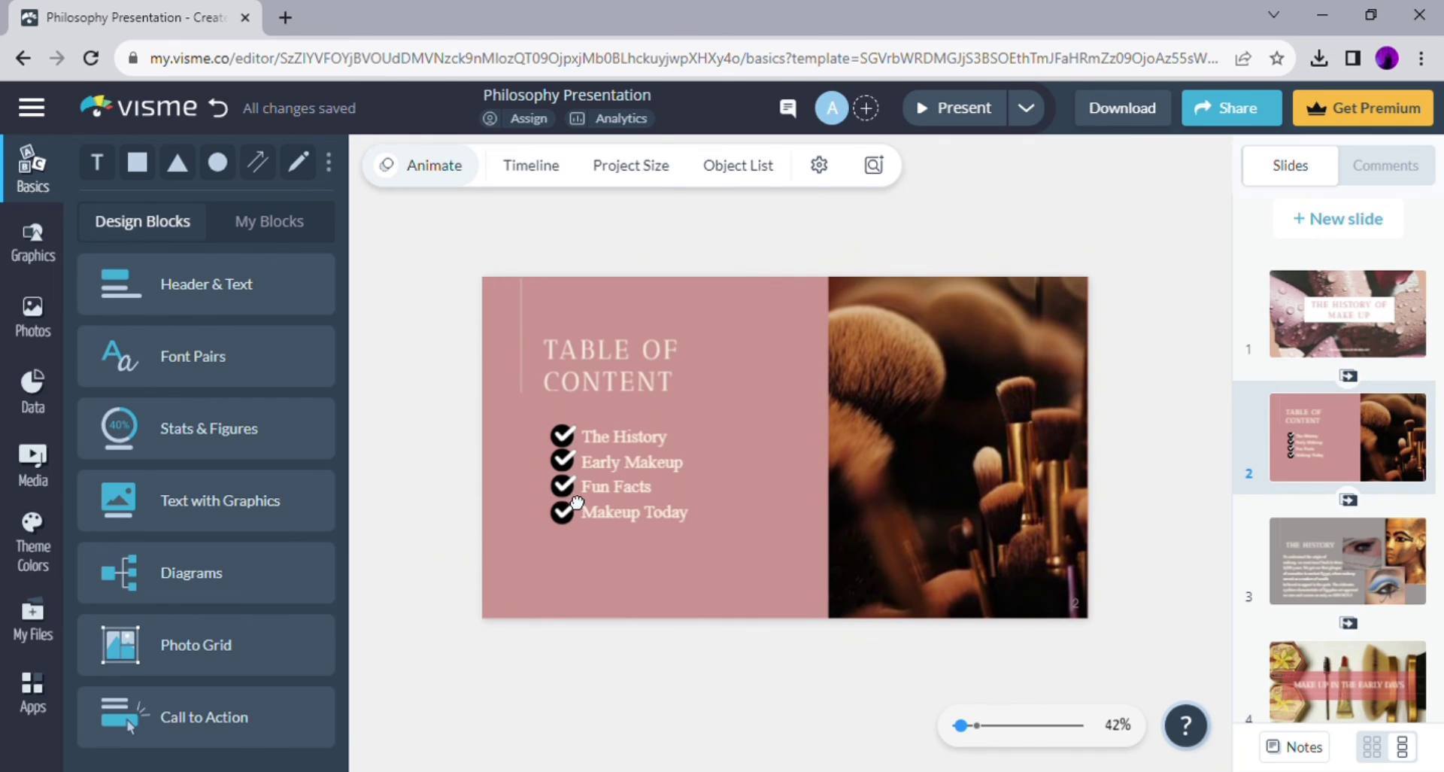
pyautogui.click(565, 487)
pyautogui.click(984, 166)
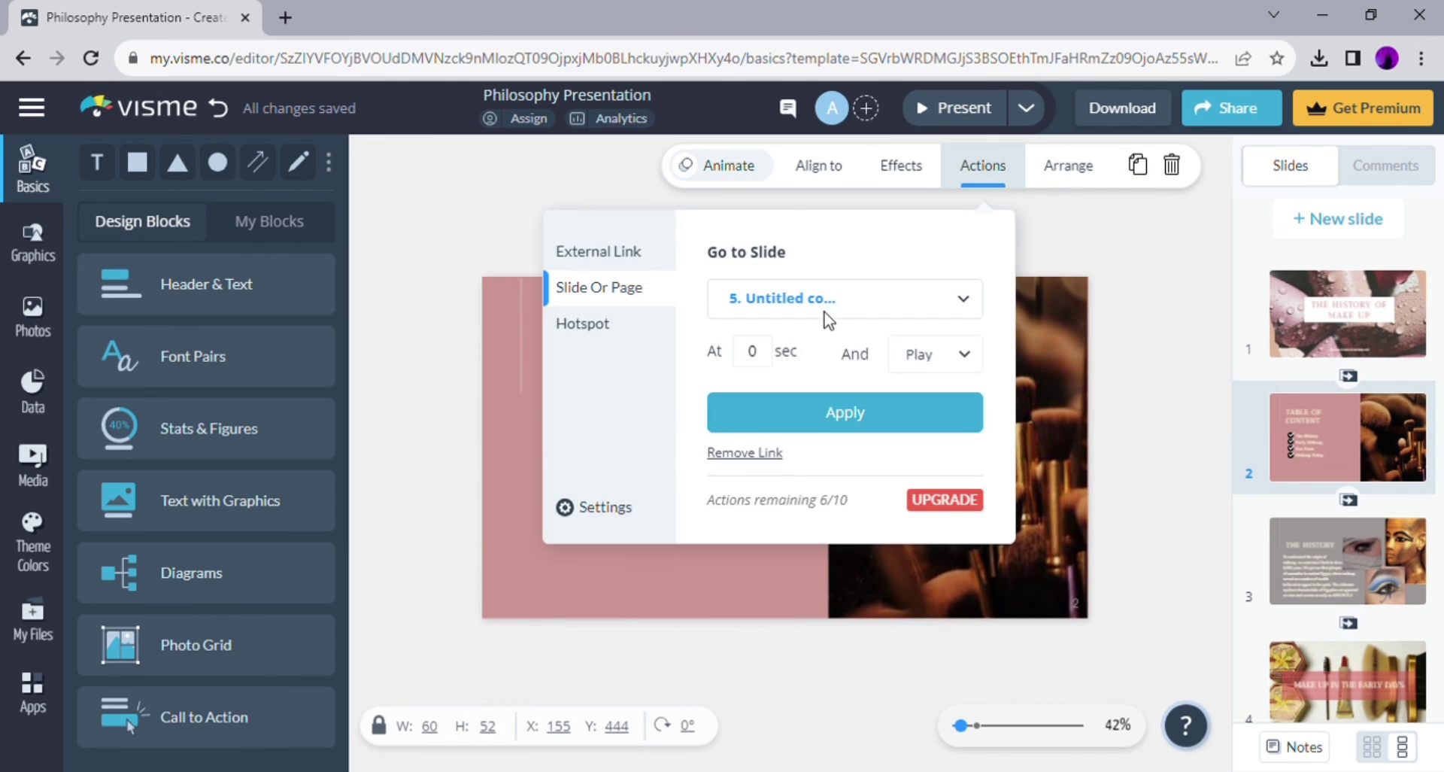
pyautogui.click(829, 312)
pyautogui.scroll(-3, 806, 497)
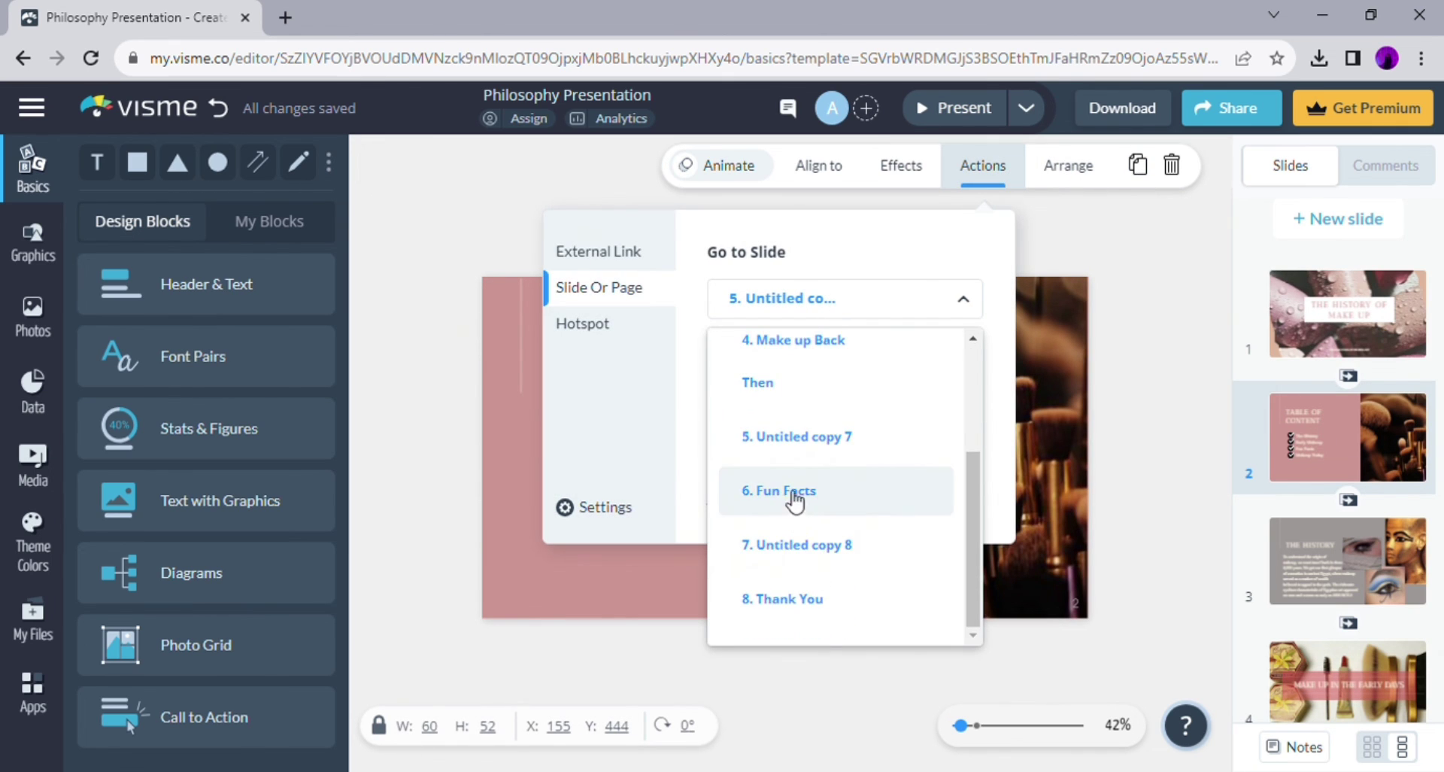
pyautogui.click(789, 493)
pyautogui.click(849, 413)
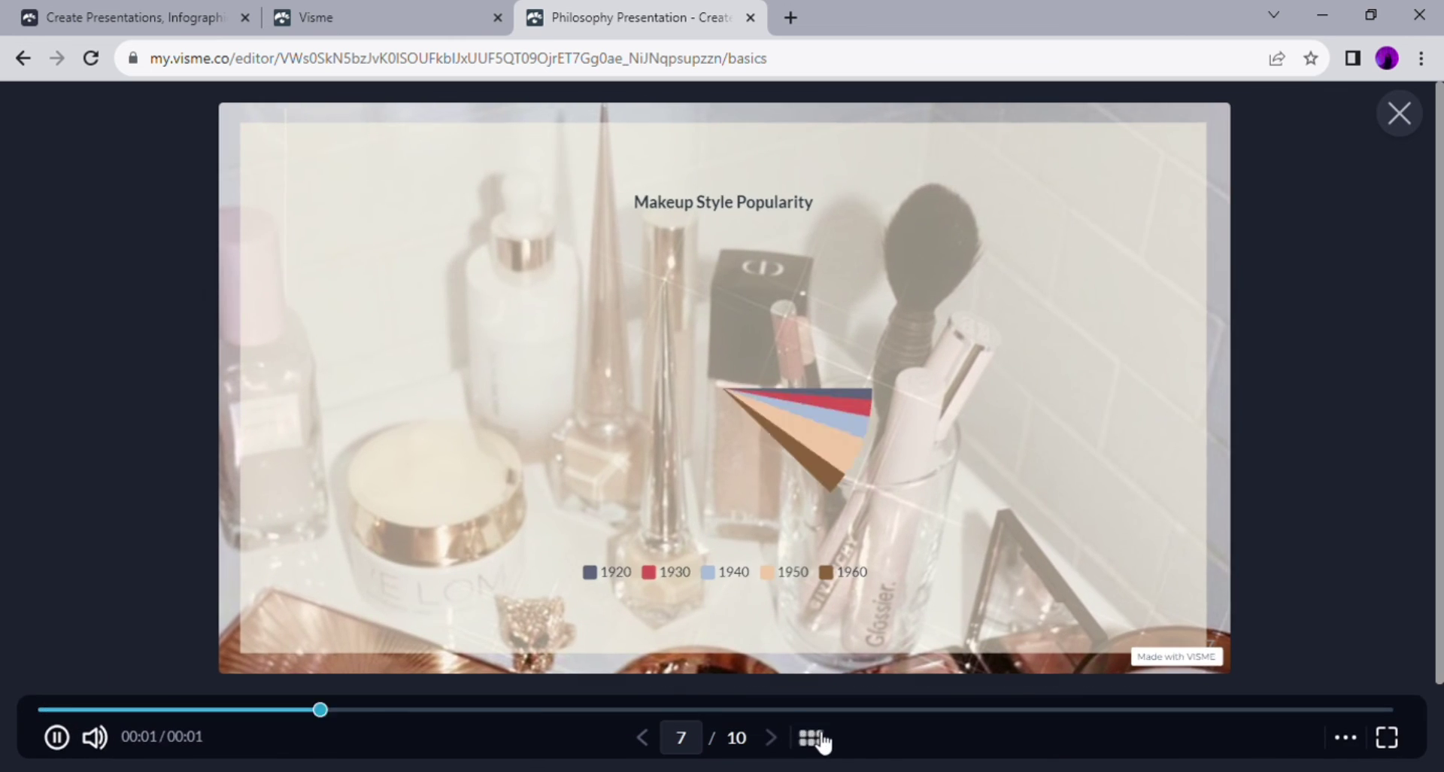
# Step: In the preview, test The History and Fun Facts links from the table of contents
pyautogui.click(811, 737)
pyautogui.click(902, 485)
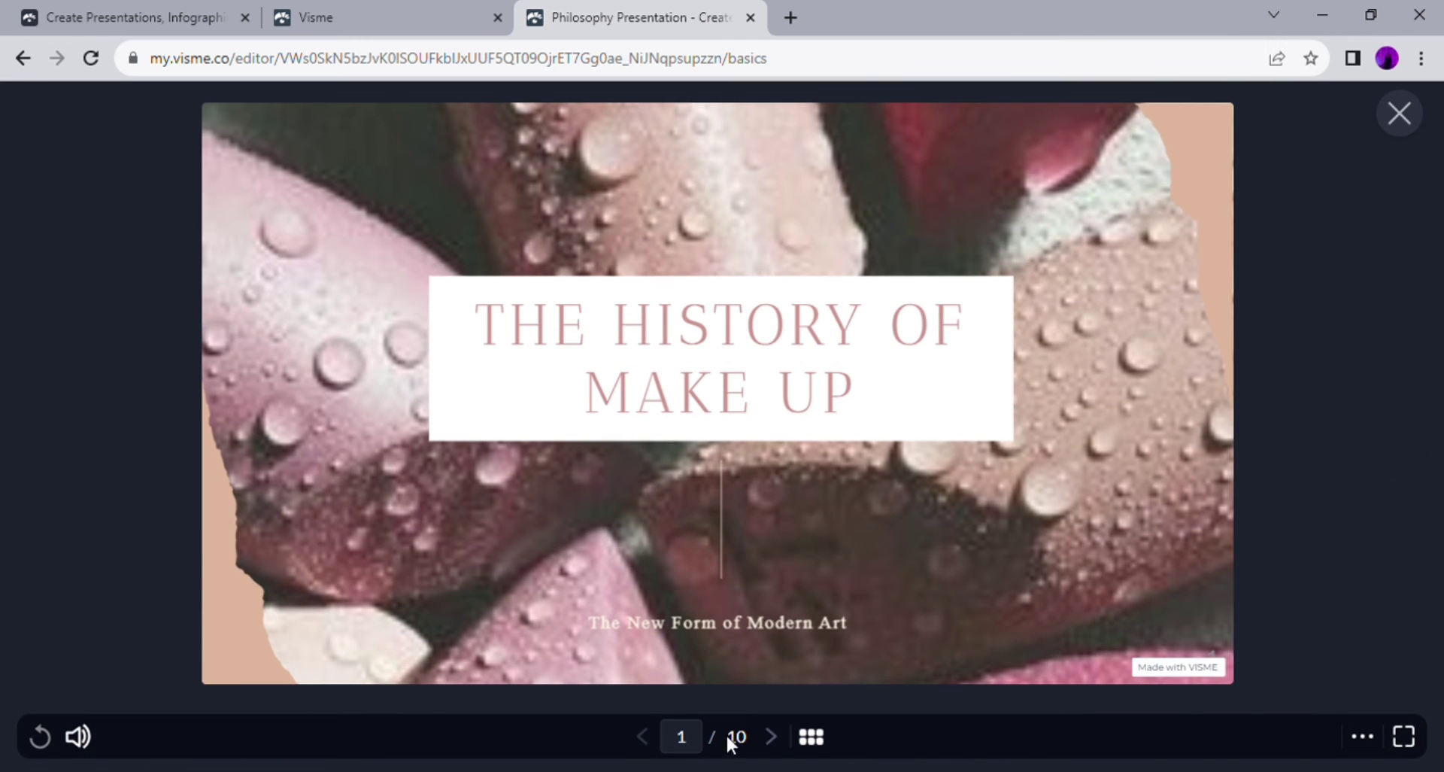
pyautogui.click(772, 738)
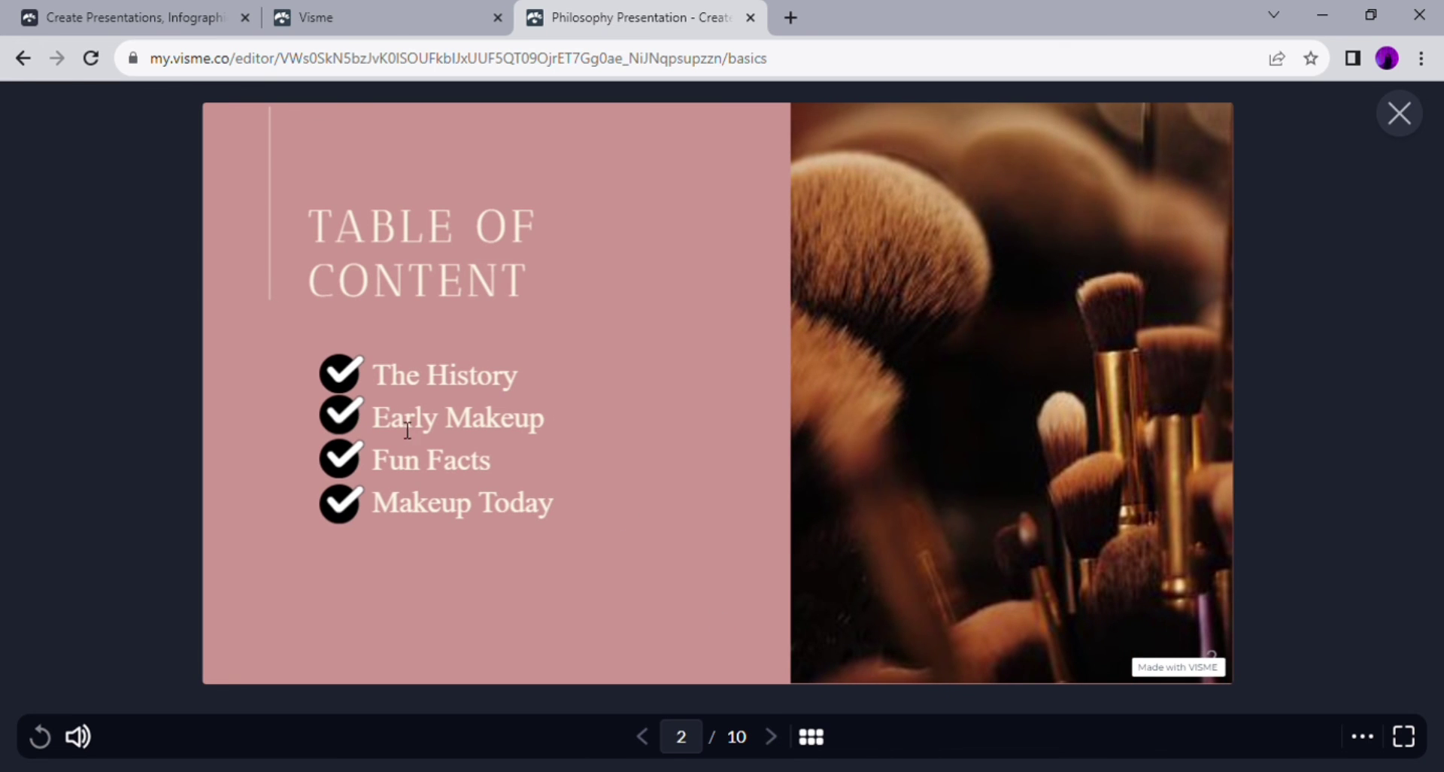
pyautogui.click(366, 389)
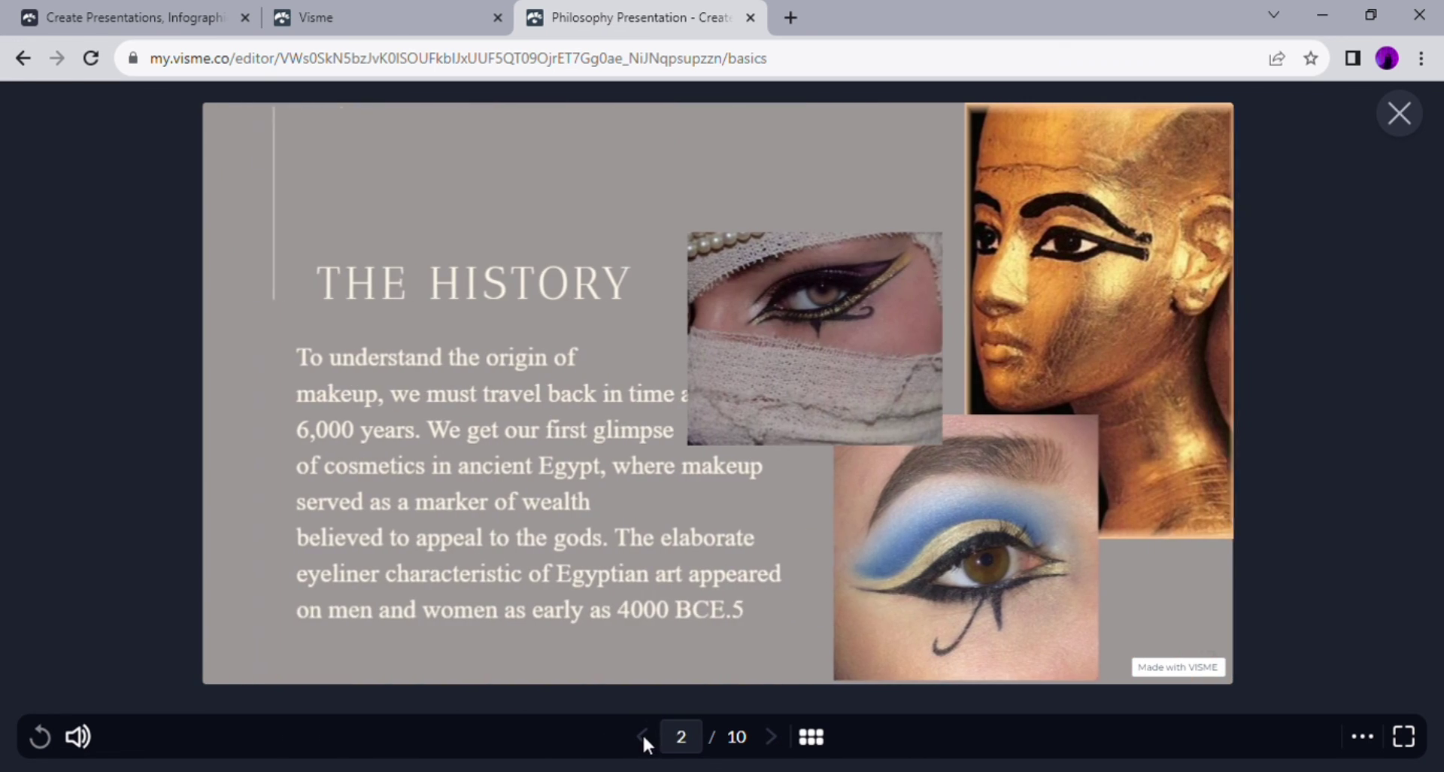
pyautogui.click(643, 732)
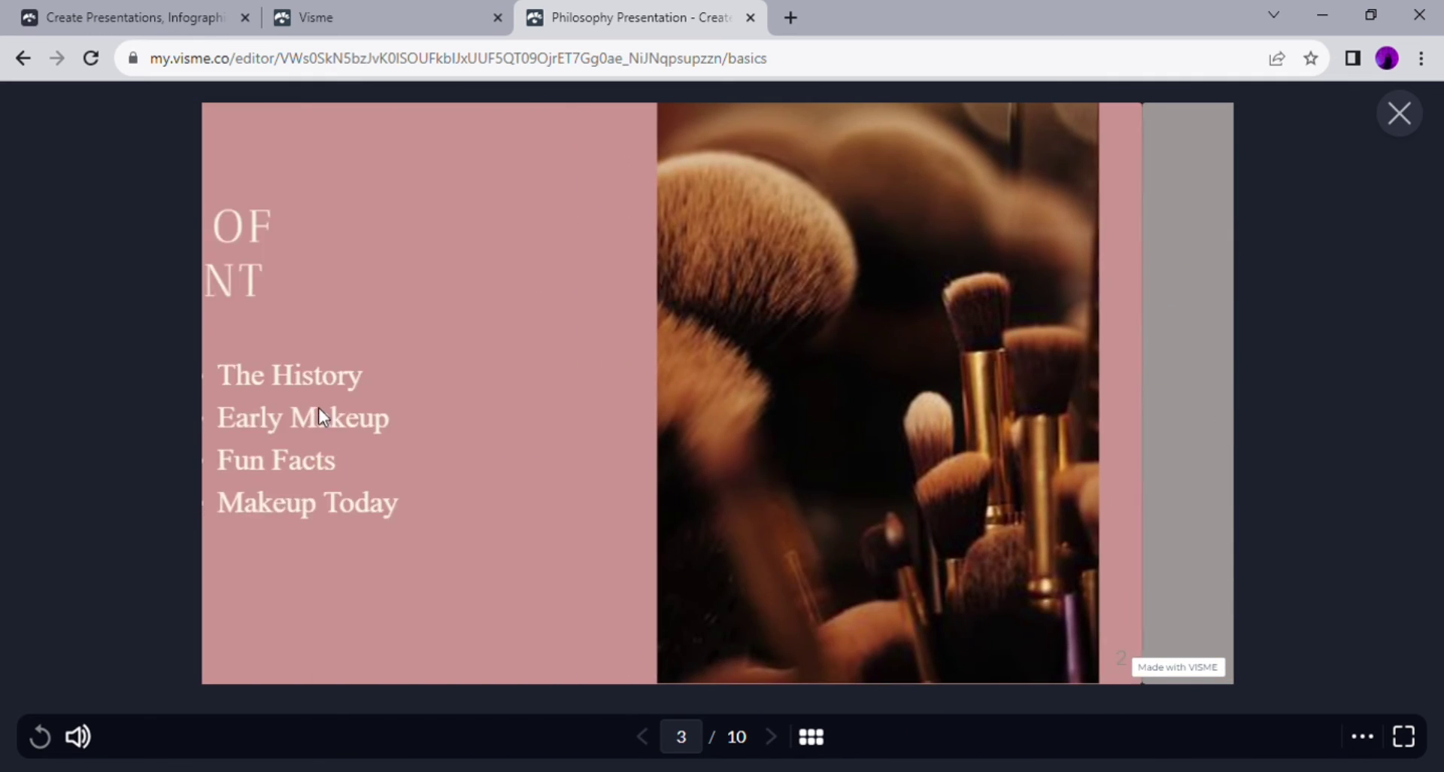
pyautogui.click(340, 452)
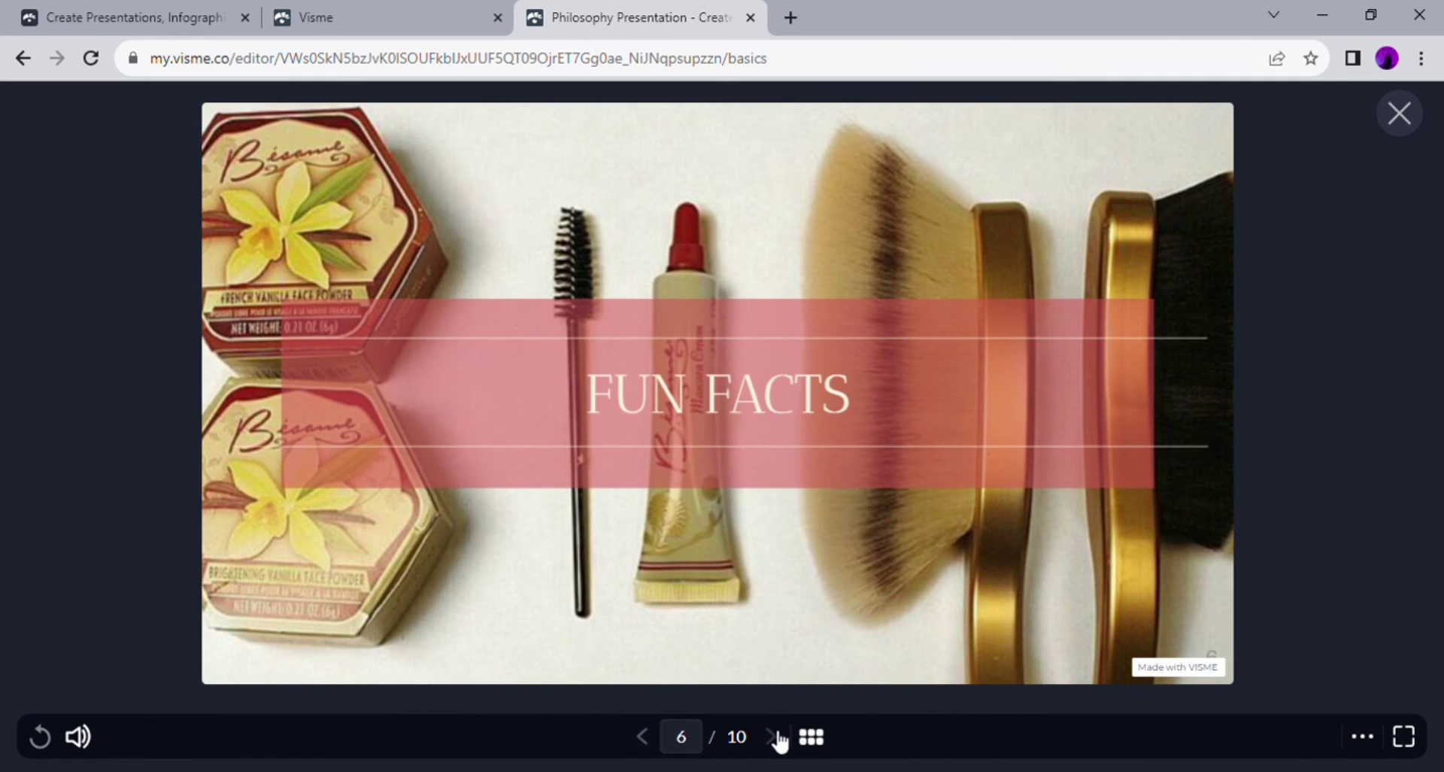
# Step: Test the Makeup Today link, advance to the collage slide, and finish on the all-slides overview
pyautogui.click(772, 737)
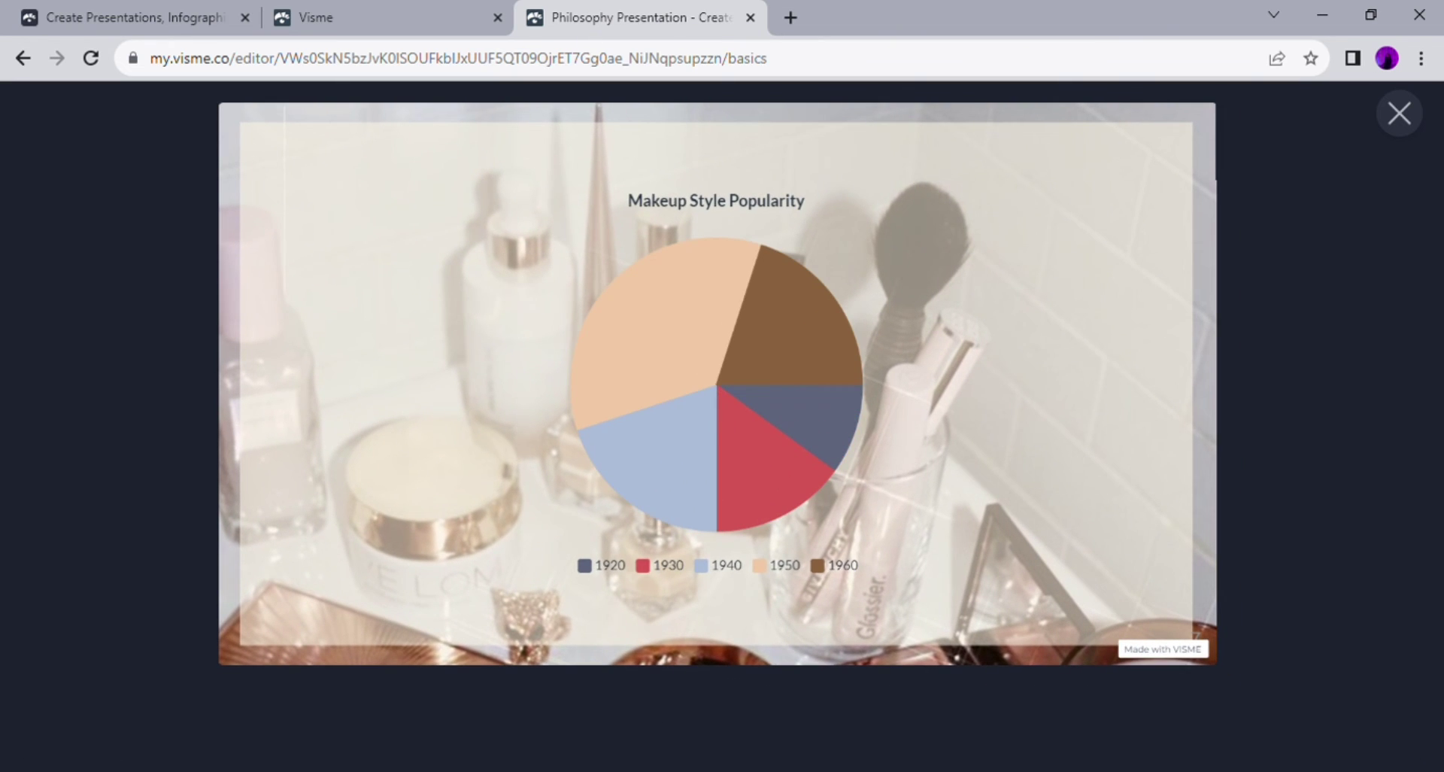
pyautogui.click(792, 743)
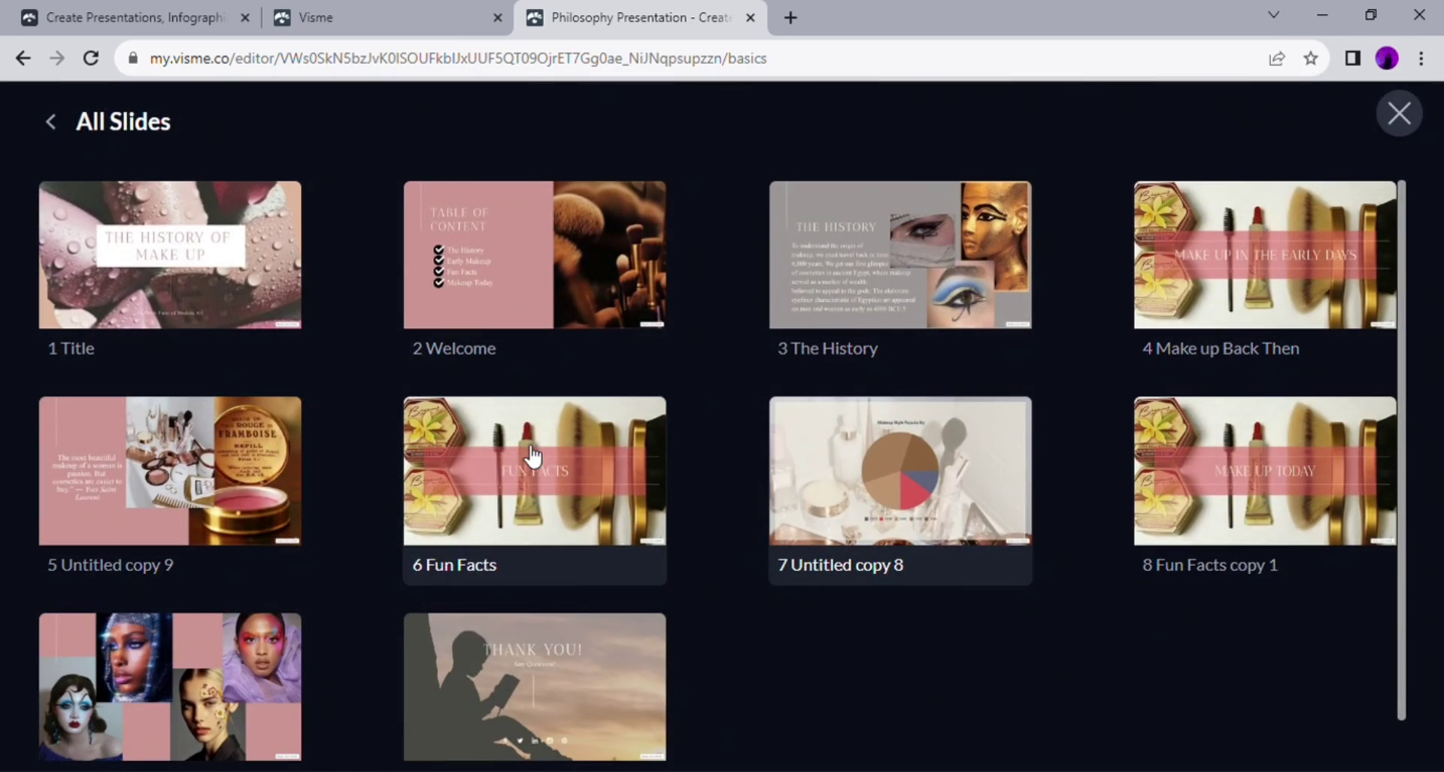
pyautogui.click(460, 274)
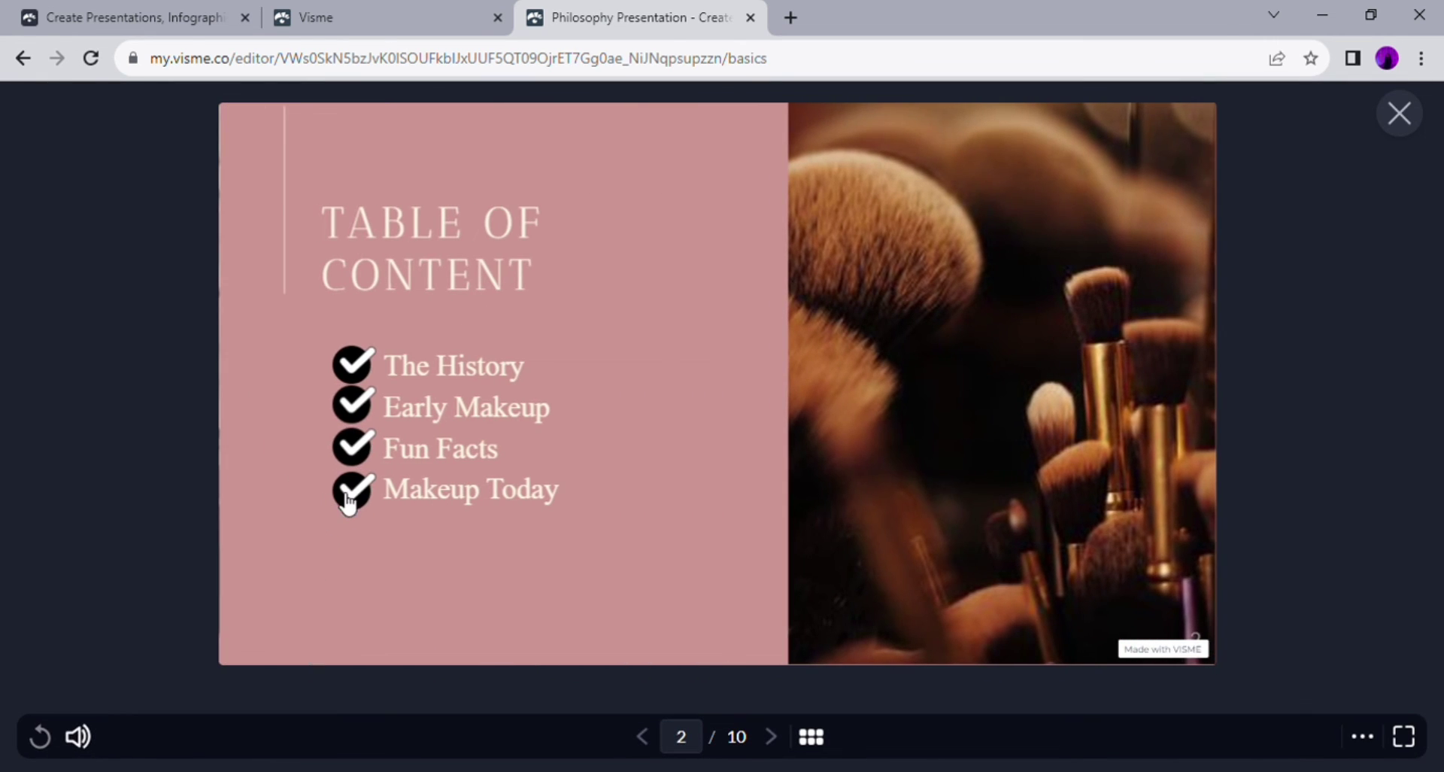
pyautogui.click(347, 503)
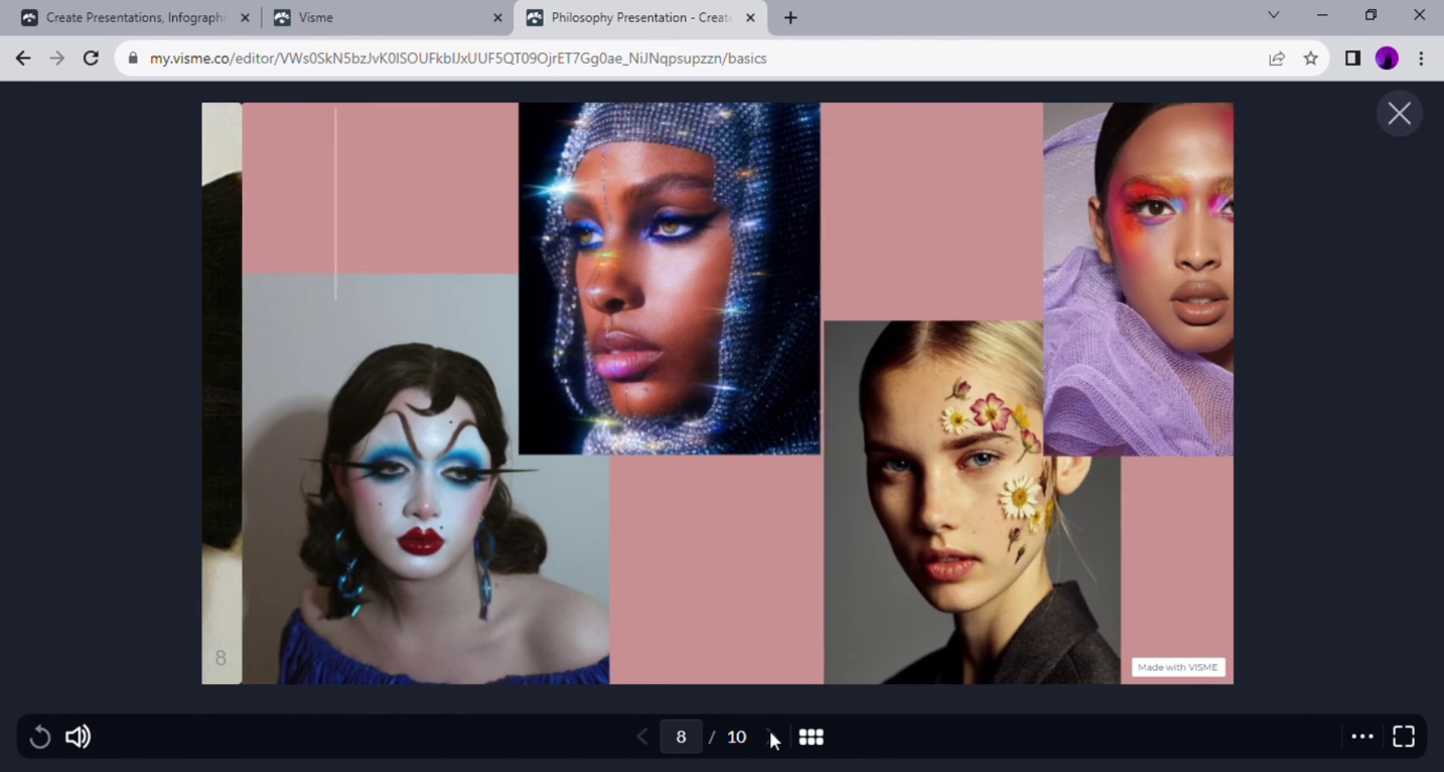
pyautogui.click(771, 737)
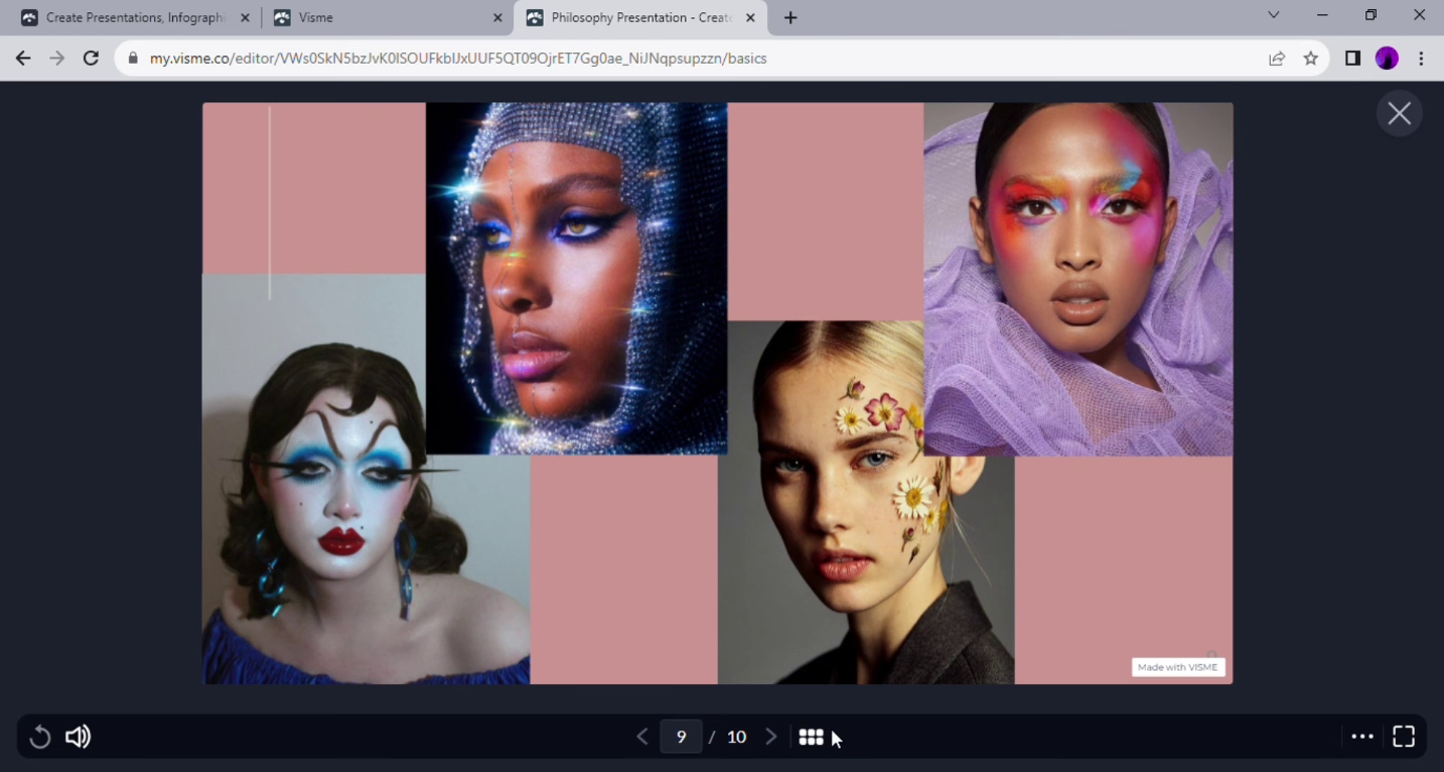
pyautogui.click(811, 737)
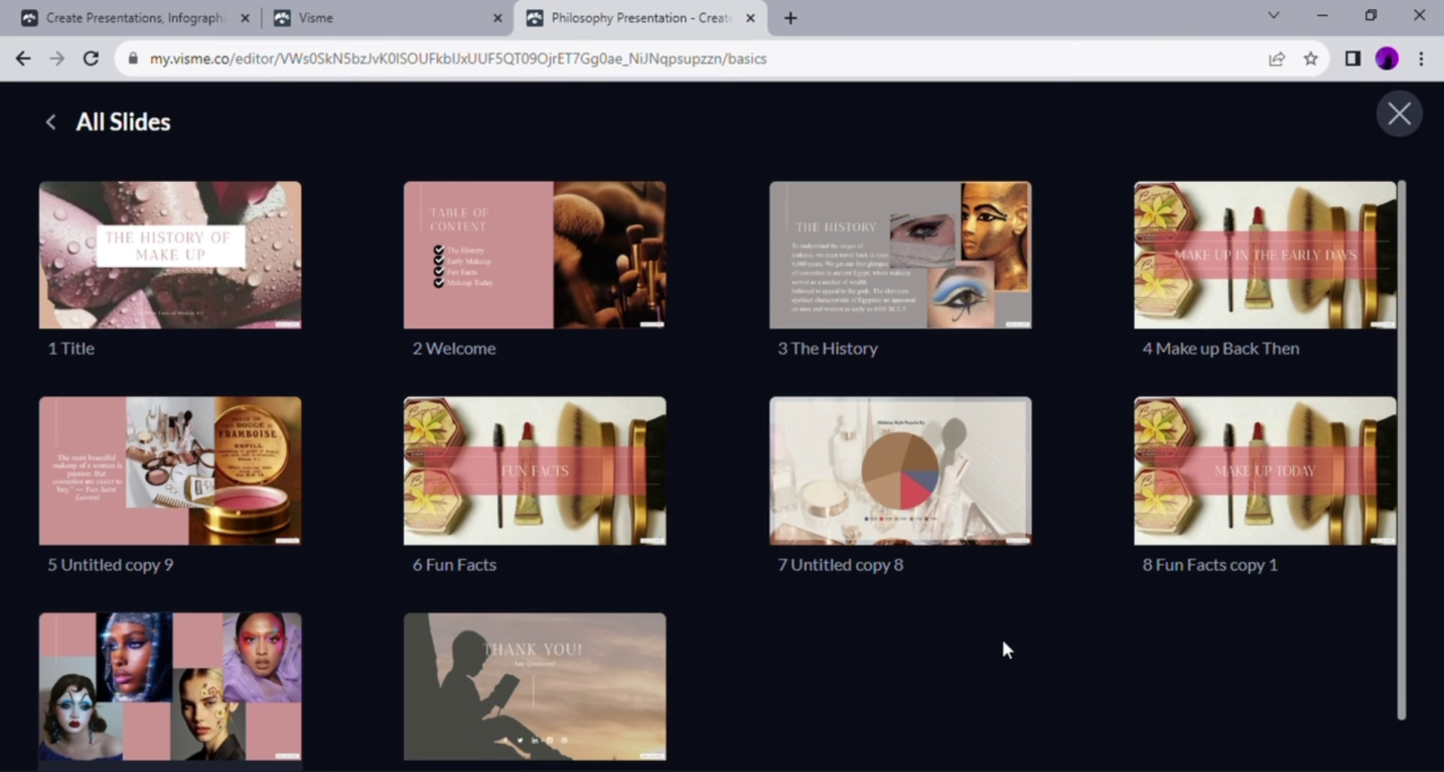
pyautogui.scroll(-1, 1002, 638)
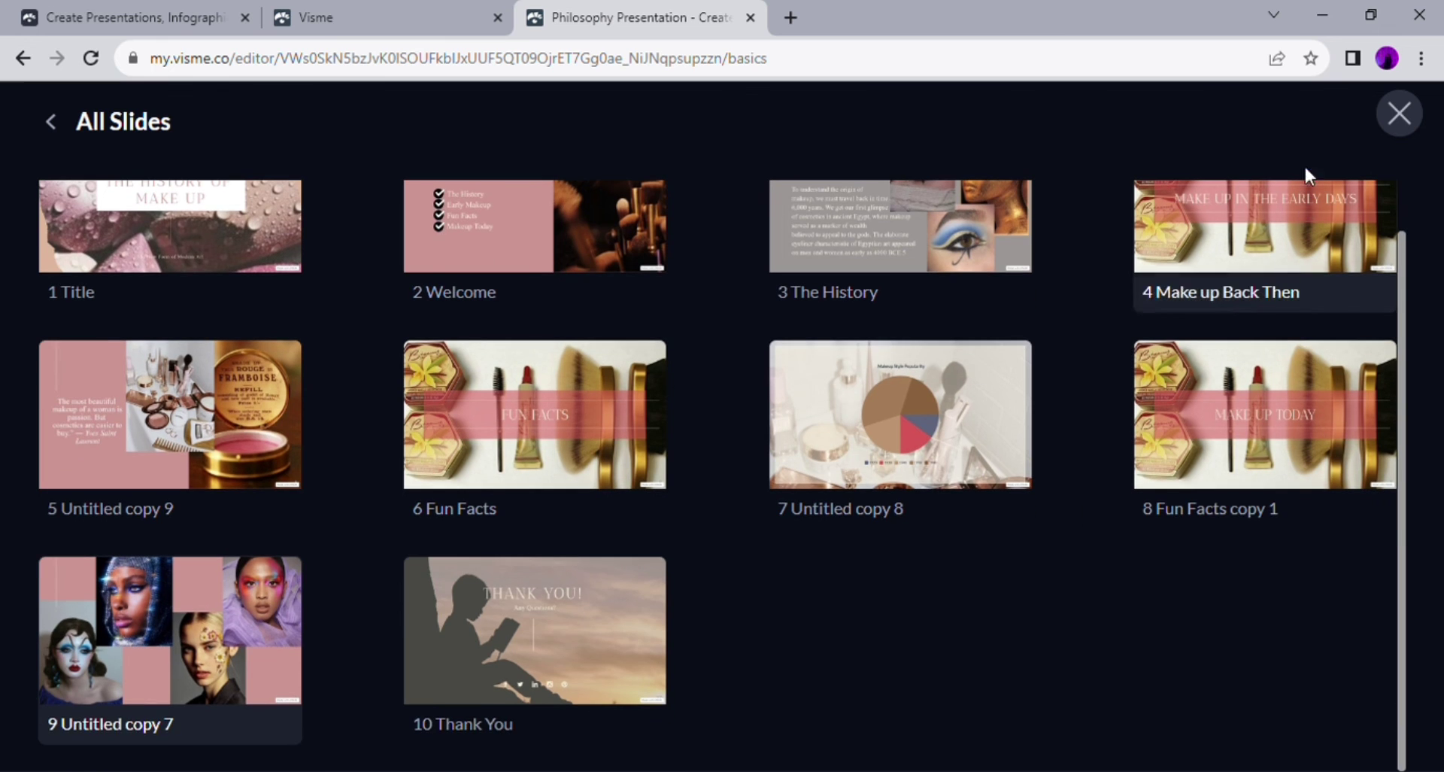